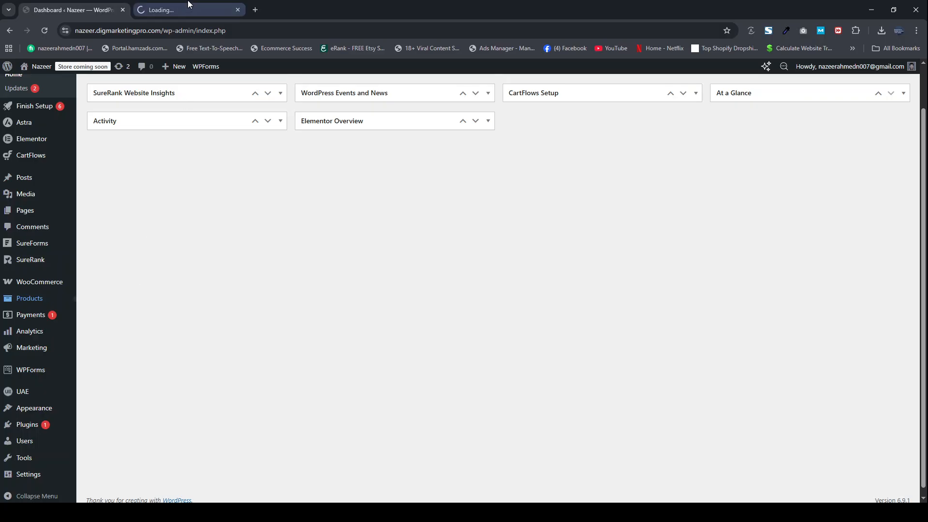
- Name the new product "Power Suit" on the product creation page
{"action": "left_click", "coordinate": [172, 2]}
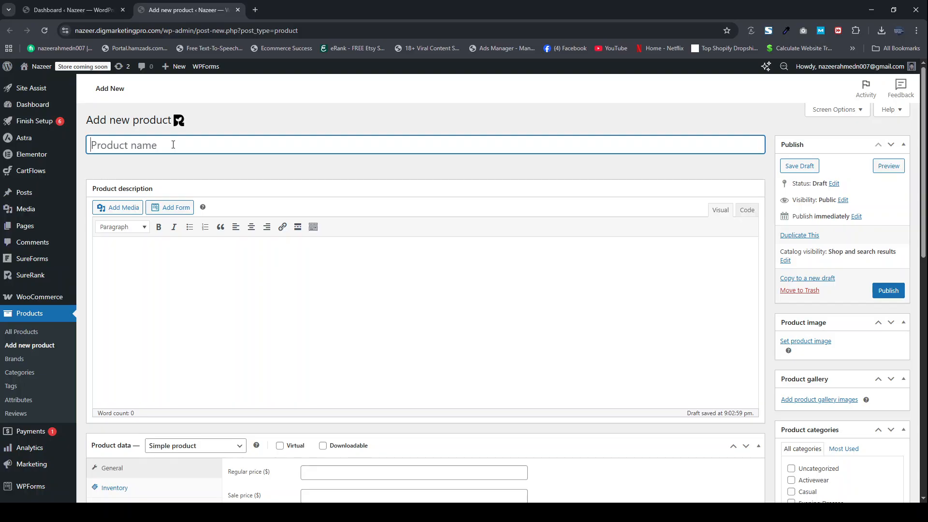
{"action": "type", "text": "Power Su"}
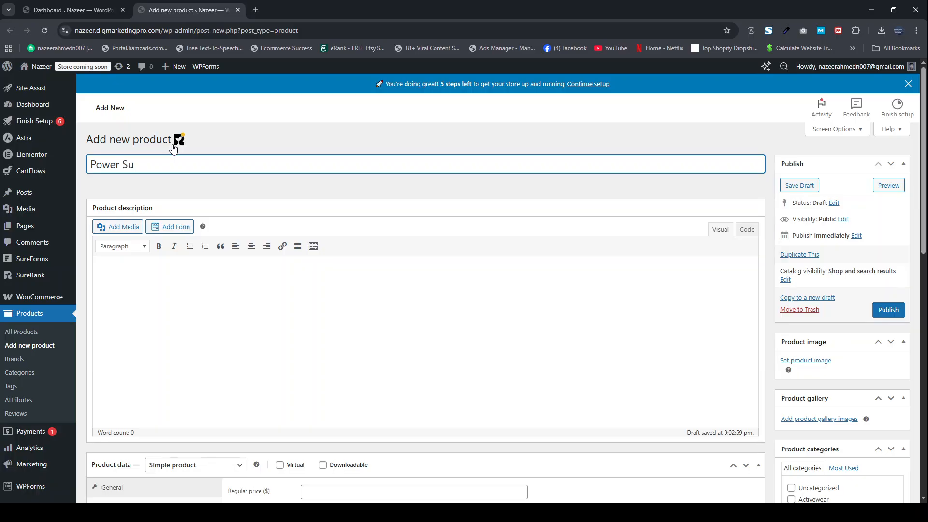
{"action": "type", "text": "it"}
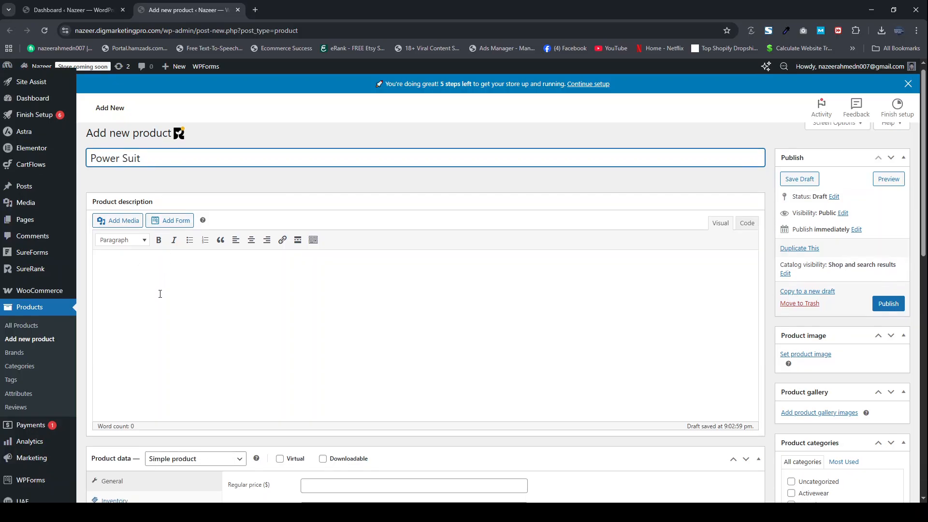
- Fill the product description with the Power Suit Ensemble paragraph beginning "Whether you're leading a meeting or making a statement at a professional event"
{"action": "scroll", "coordinate": [170, 219], "scroll_direction": "down", "scroll_amount": 2}
{"action": "scroll", "coordinate": [165, 216], "scroll_direction": "up", "scroll_amount": 1}
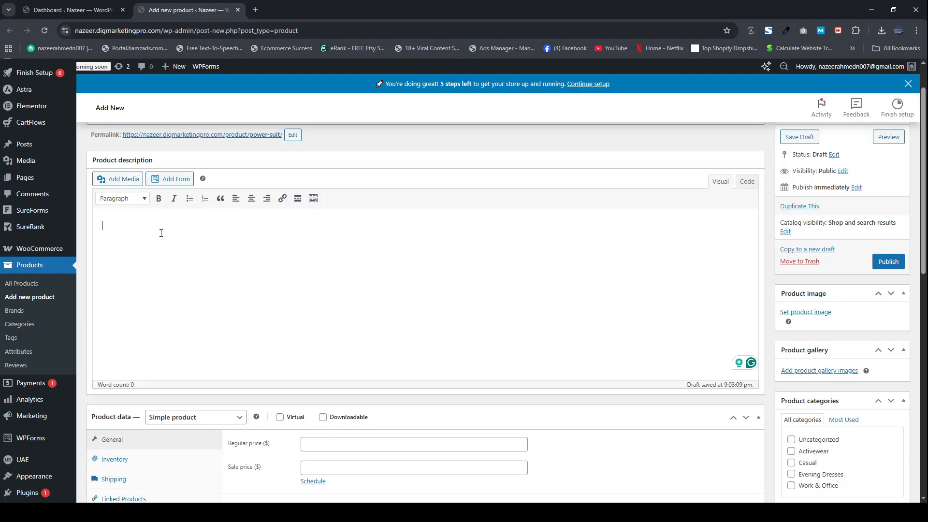
{"action": "type", "text": "Whether you’re leading a meeting or making a statement at a professional event, our Power Suit Ensemble effortlessly blends professionalism with contemporary flair, ensuring you exude confidence and leave a lasting impression wherever your ambitions take you"}
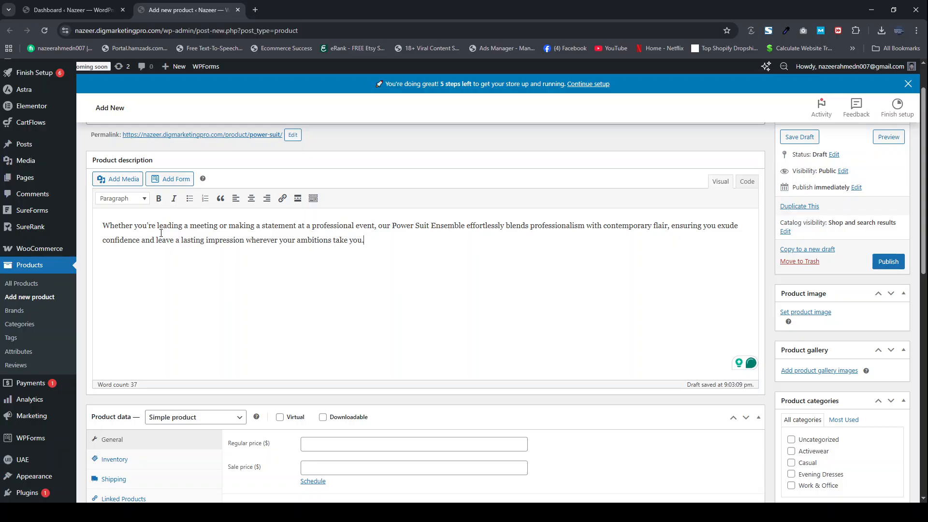
- Copy the whole product description text into the product short description
{"action": "key", "text": "ctrl+a"}
{"action": "key", "text": "ctrl+c"}
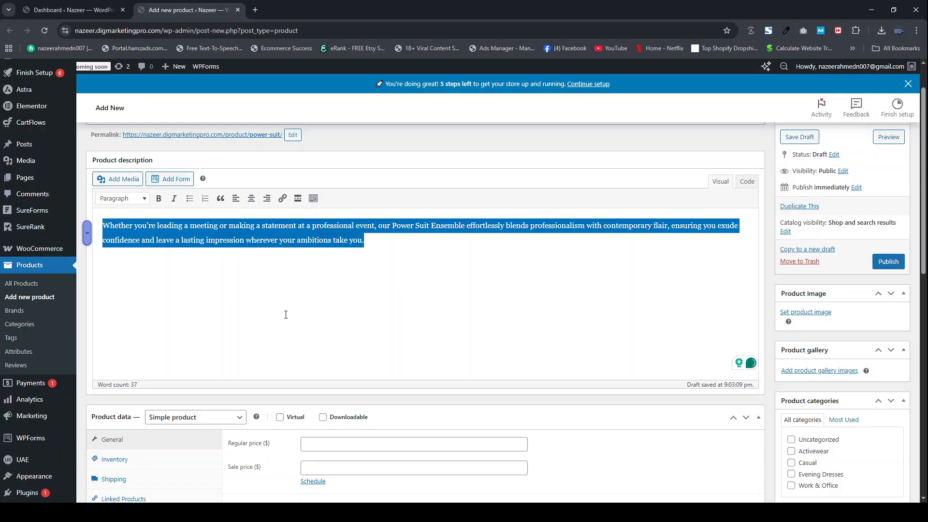
{"action": "scroll", "coordinate": [296, 348], "scroll_direction": "down", "scroll_amount": 7}
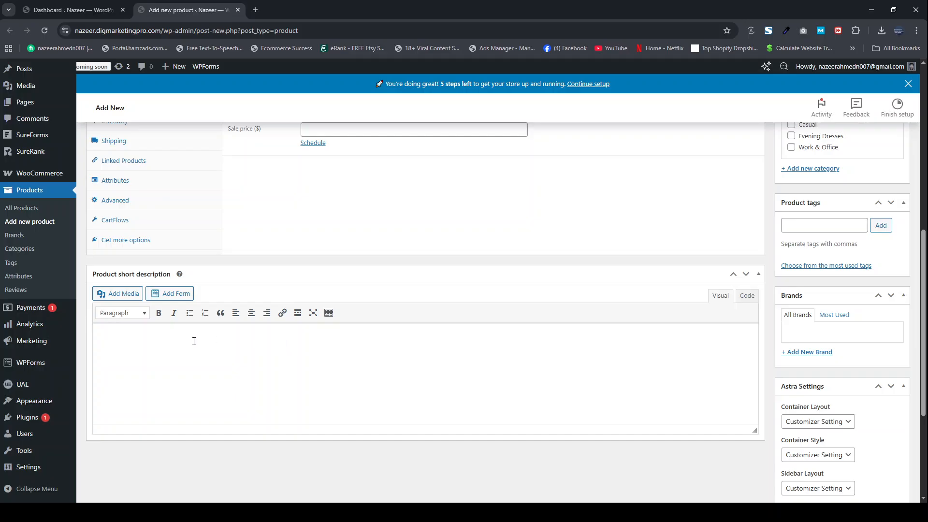
{"action": "left_click", "coordinate": [193, 342]}
{"action": "key", "text": "ctrl+v"}
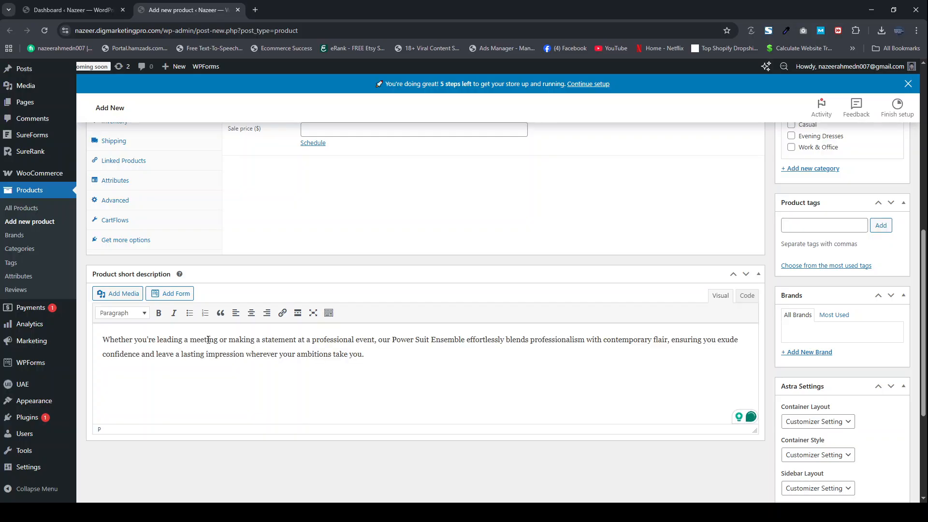
- Set img-08-a-black.jpg, the woman in the black blouse, from the media library as the product image
{"action": "scroll", "coordinate": [484, 269], "scroll_direction": "up", "scroll_amount": 8}
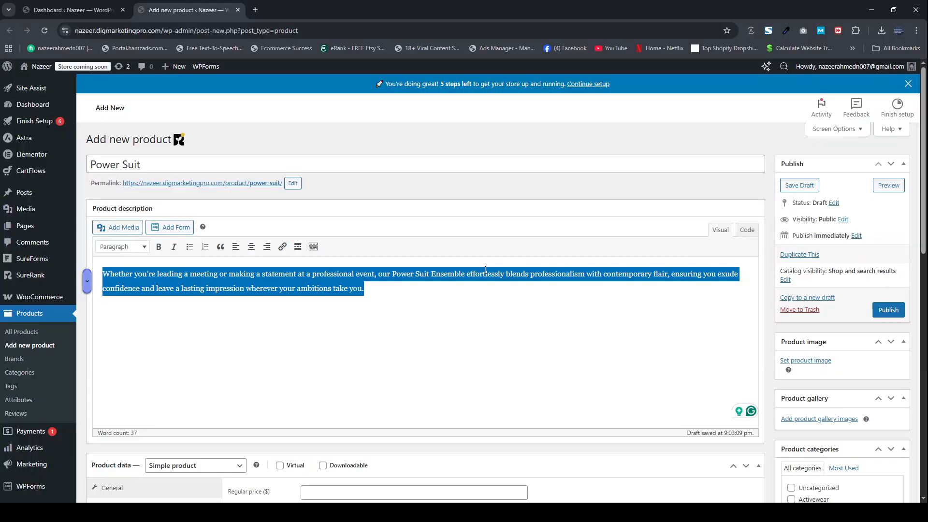
{"action": "scroll", "coordinate": [808, 303], "scroll_direction": "down", "scroll_amount": 1}
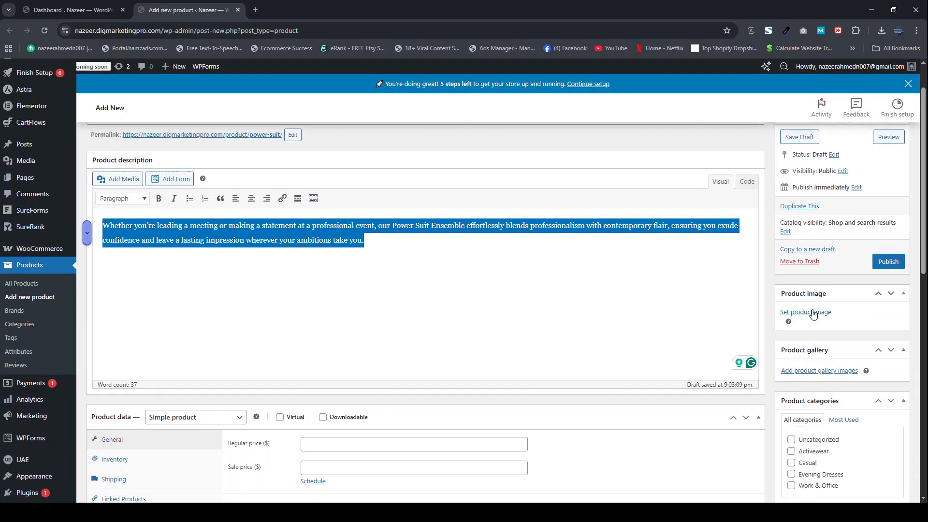
{"action": "left_click", "coordinate": [812, 313]}
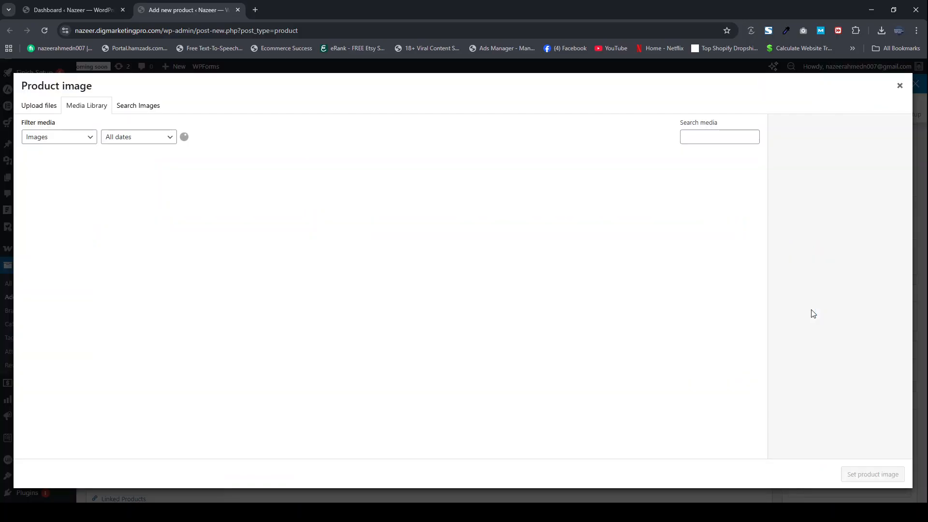
{"action": "scroll", "coordinate": [230, 303], "scroll_direction": "down", "scroll_amount": 6}
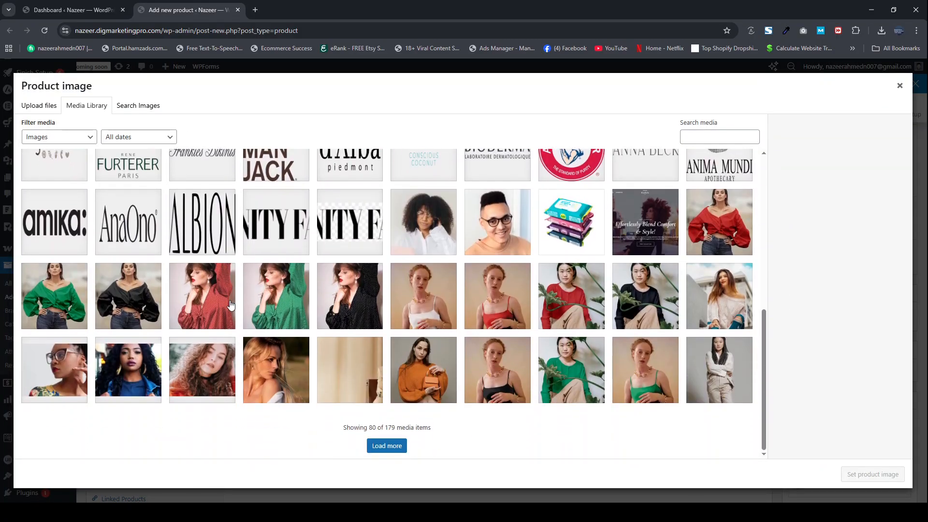
{"action": "left_click", "coordinate": [124, 301]}
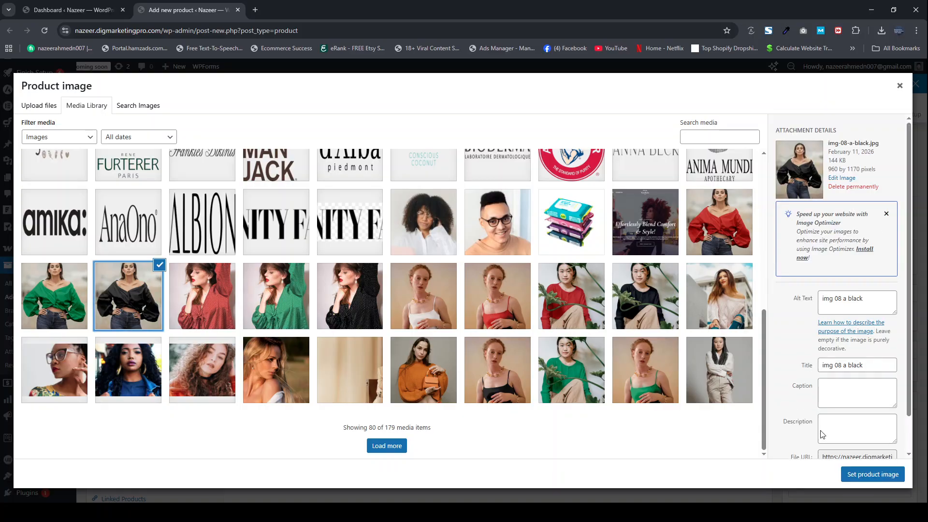
{"action": "left_click", "coordinate": [869, 475]}
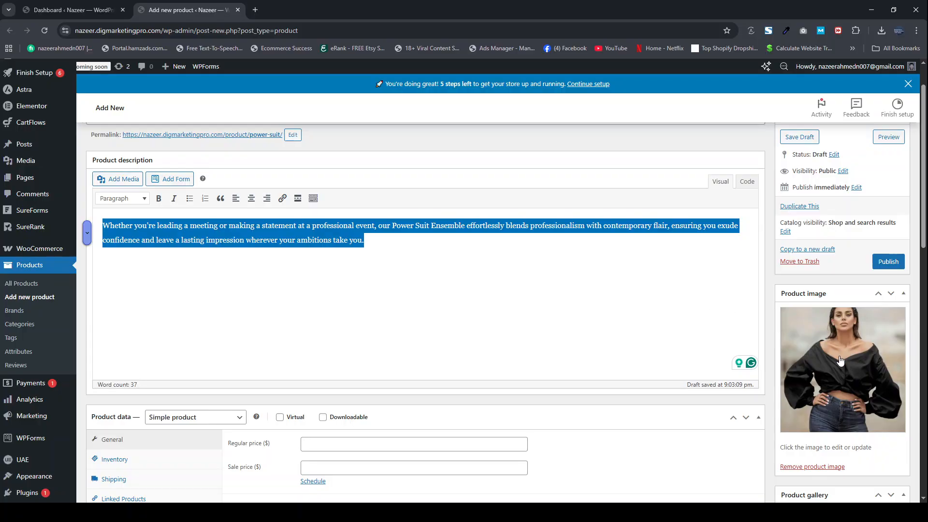
- Add the black, green and red versions of the off-shoulder blouse photo to the product gallery
{"action": "scroll", "coordinate": [839, 358], "scroll_direction": "down", "scroll_amount": 2}
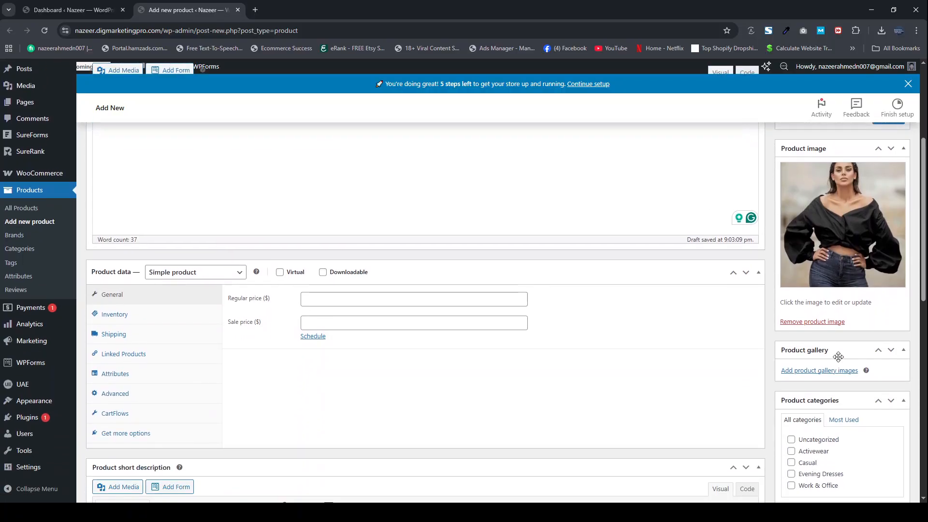
{"action": "left_click", "coordinate": [809, 372]}
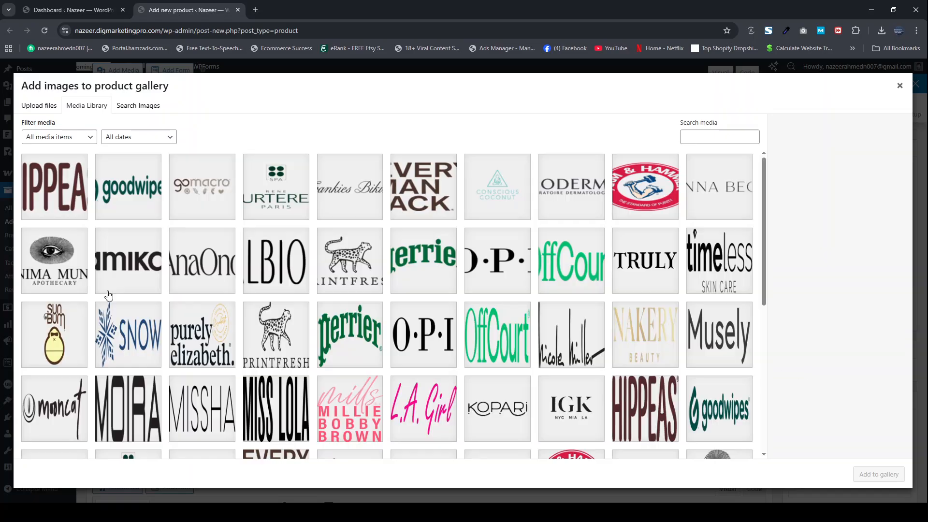
{"action": "scroll", "coordinate": [178, 323], "scroll_direction": "down", "scroll_amount": 7}
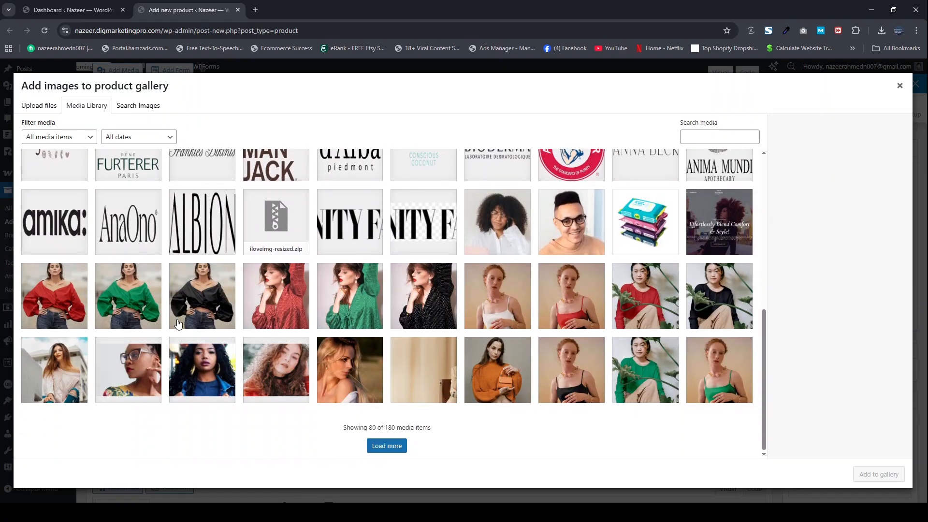
{"action": "left_click", "coordinate": [222, 300]}
{"action": "left_click", "coordinate": [125, 304]}
{"action": "left_click", "coordinate": [68, 300]}
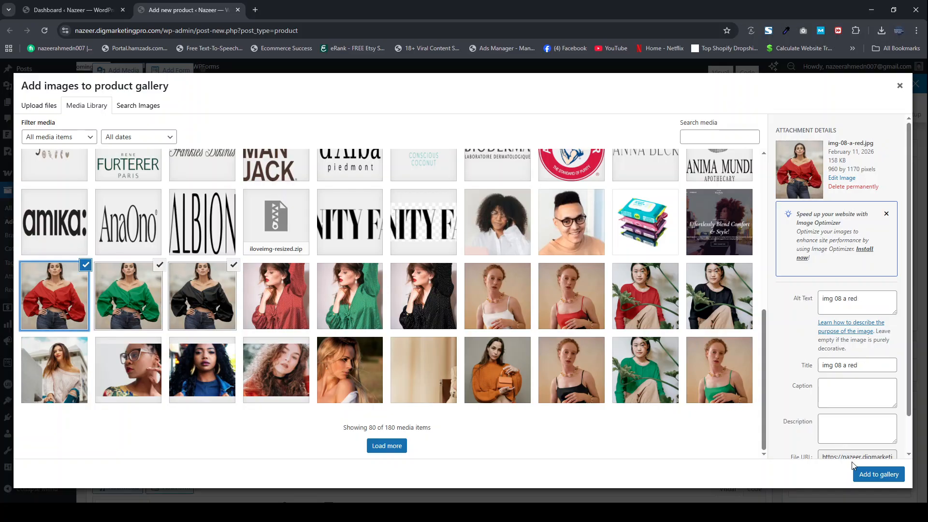
{"action": "left_click", "coordinate": [871, 478]}
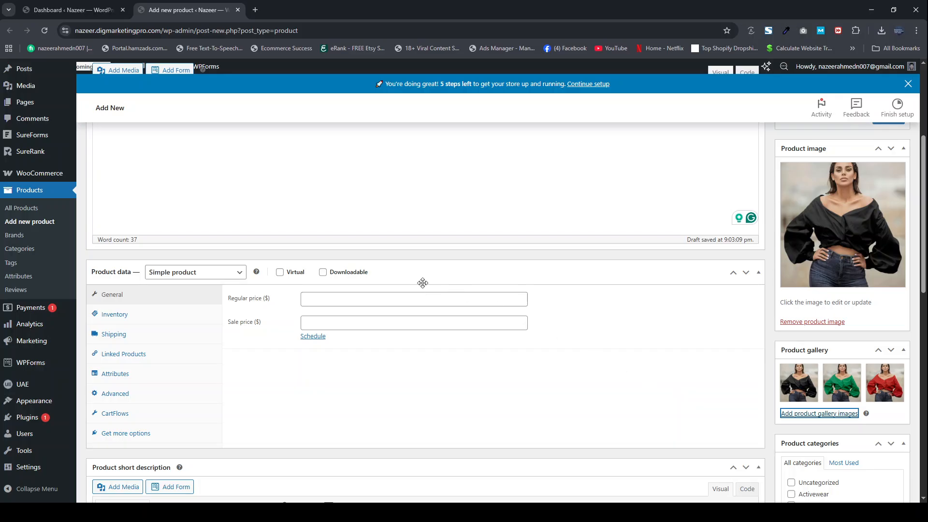
- Assign the product to the Casual category
{"action": "scroll", "coordinate": [690, 277], "scroll_direction": "down", "scroll_amount": 2}
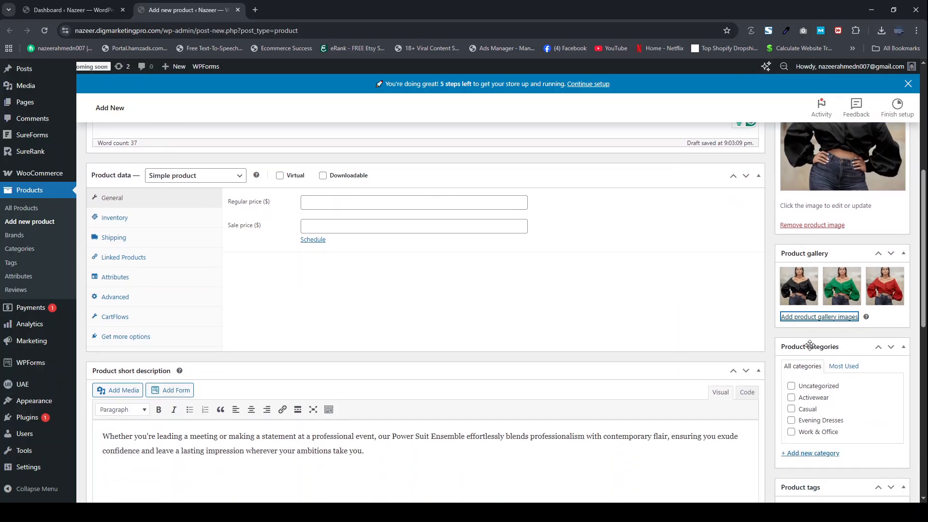
{"action": "scroll", "coordinate": [809, 345], "scroll_direction": "down", "scroll_amount": 2}
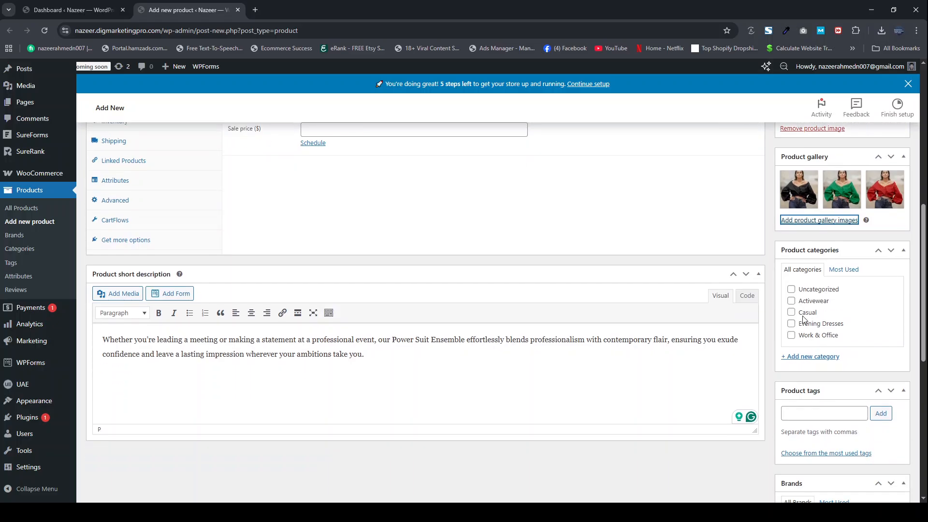
{"action": "left_click", "coordinate": [793, 314]}
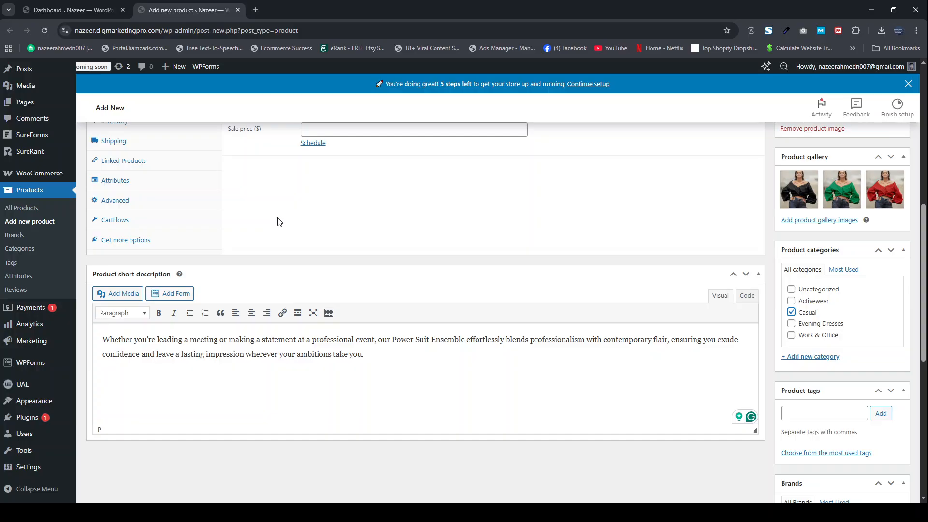
- Publish the Power Suit product
{"action": "scroll", "coordinate": [857, 370], "scroll_direction": "down", "scroll_amount": 3}
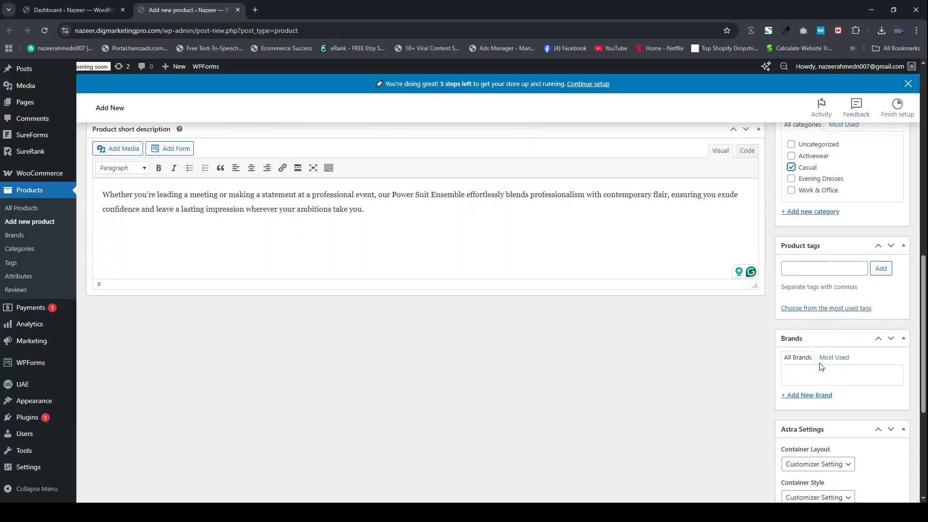
{"action": "scroll", "coordinate": [295, 254], "scroll_direction": "up", "scroll_amount": 4}
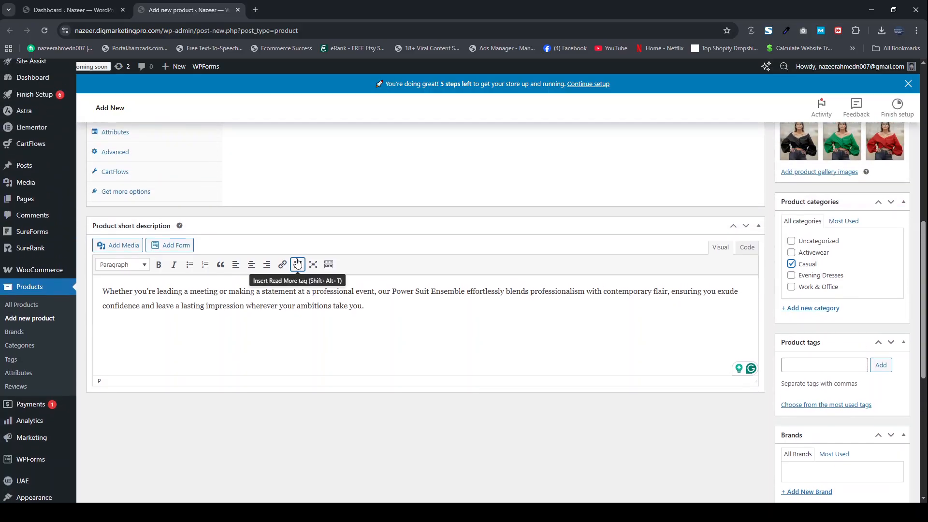
{"action": "scroll", "coordinate": [297, 259], "scroll_direction": "up", "scroll_amount": 6}
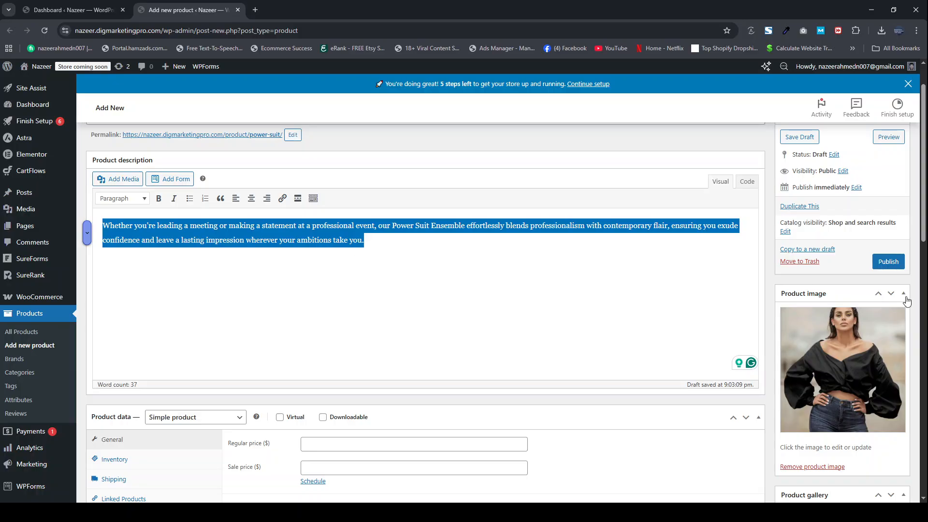
{"action": "left_click", "coordinate": [889, 263]}
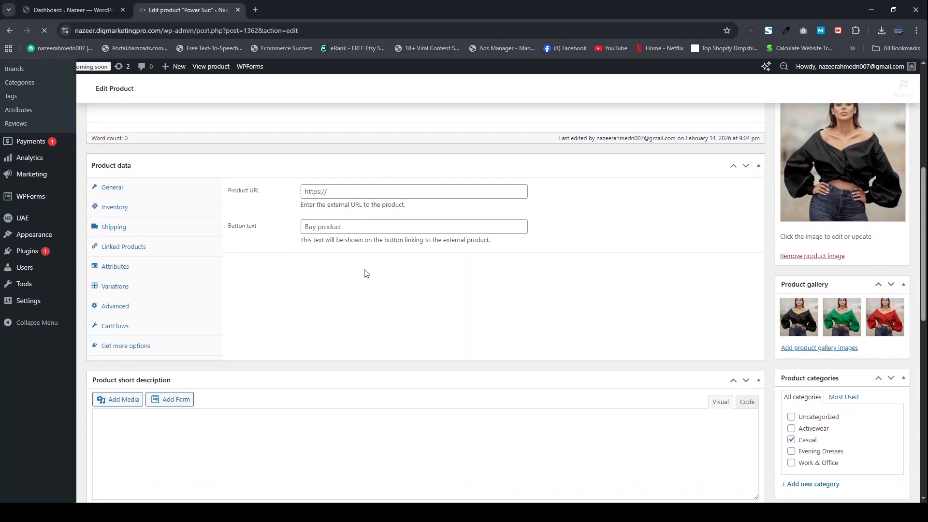
- Change the product type to Variable product and open its attribute settings
{"action": "scroll", "coordinate": [261, 242], "scroll_direction": "down", "scroll_amount": 4}
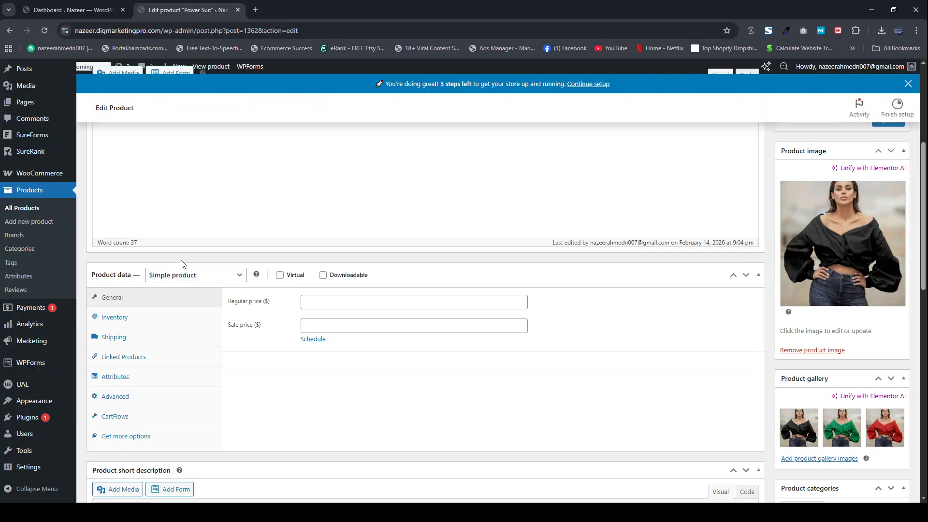
{"action": "left_click", "coordinate": [187, 340]}
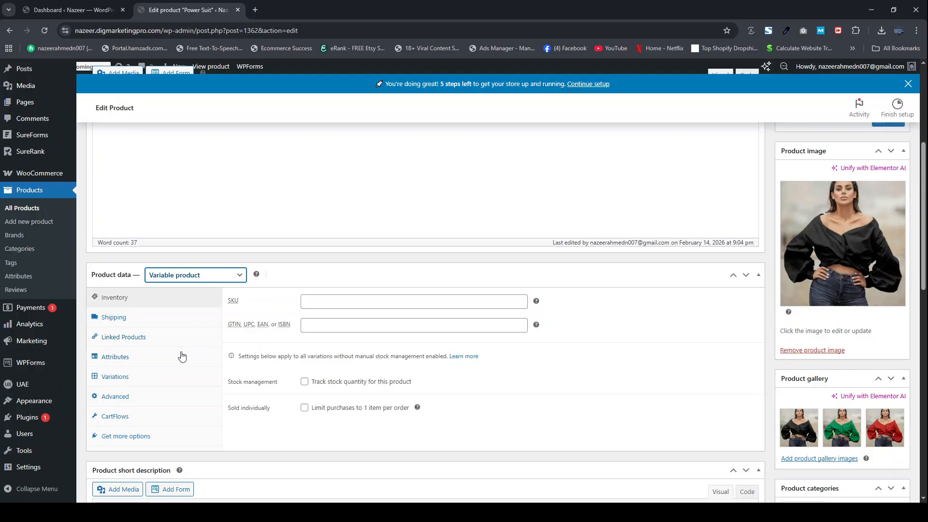
{"action": "left_click", "coordinate": [158, 360]}
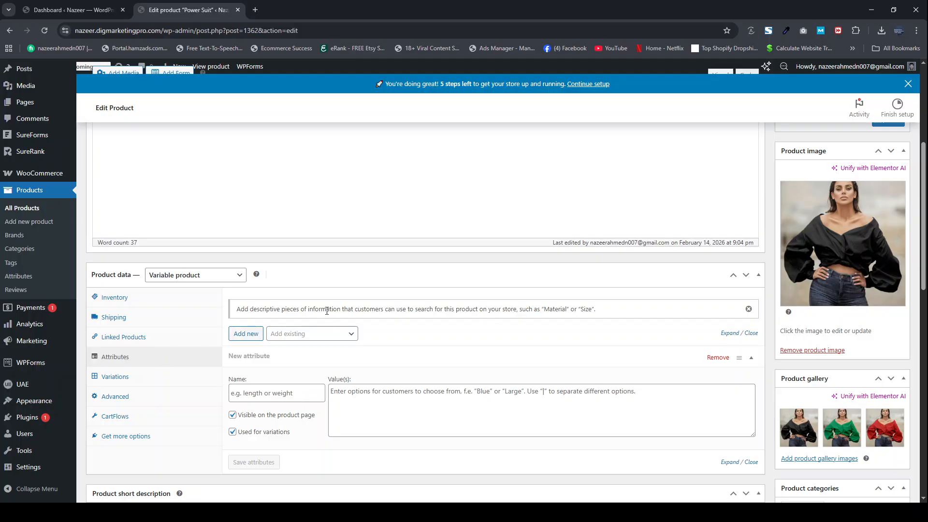
- Create and save a Size attribute with the values "Small | Medium | Large", visible on the product page and used for variations
{"action": "scroll", "coordinate": [326, 310], "scroll_direction": "down", "scroll_amount": 3}
{"action": "left_click", "coordinate": [291, 190]}
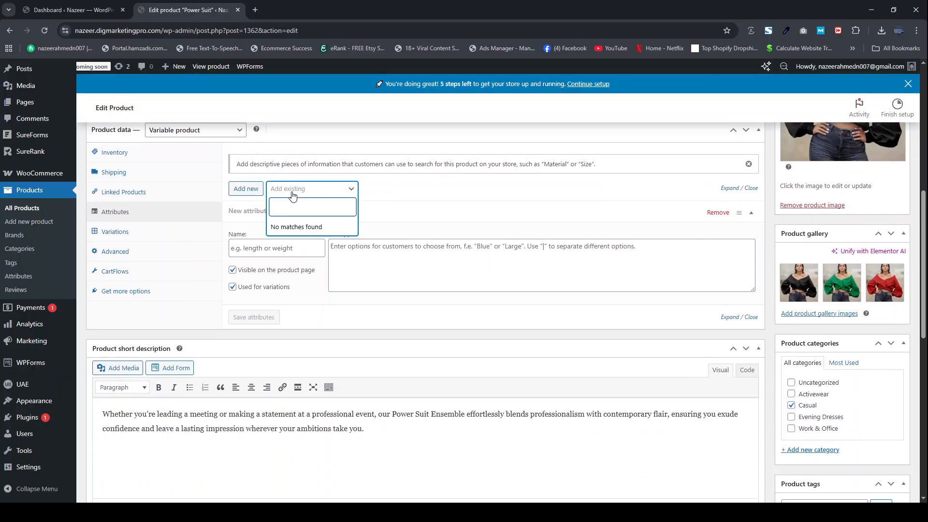
{"action": "left_click", "coordinate": [292, 195]}
{"action": "left_click", "coordinate": [271, 248]}
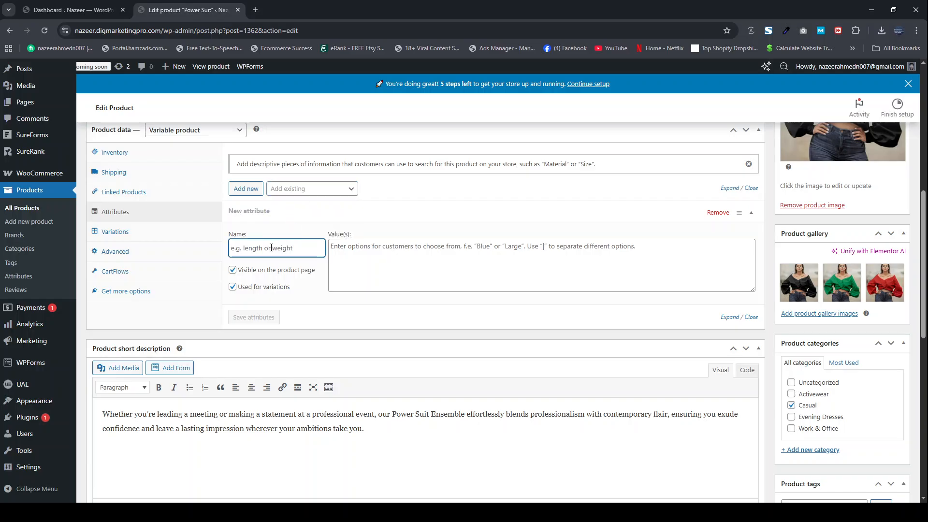
{"action": "type", "text": "Size"}
{"action": "left_click", "coordinate": [343, 245]}
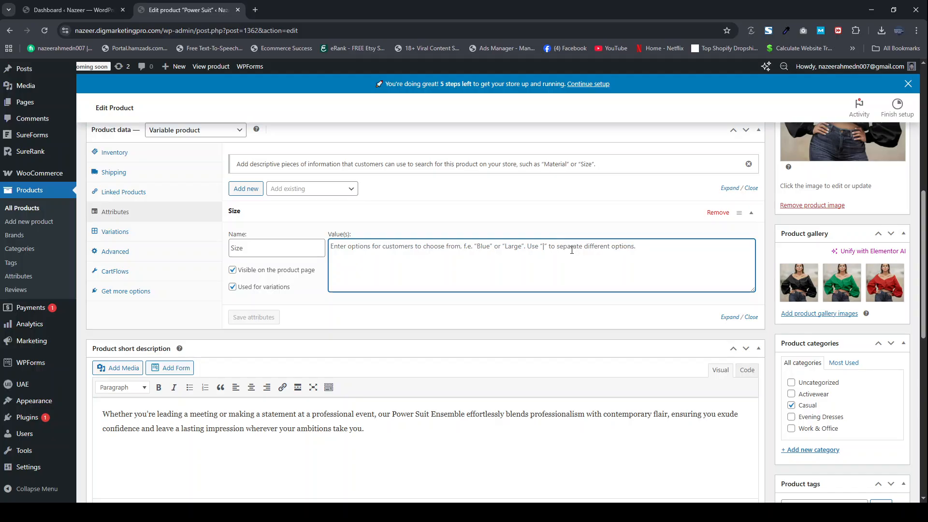
{"action": "type", "text": "Small | Medium | Large"}
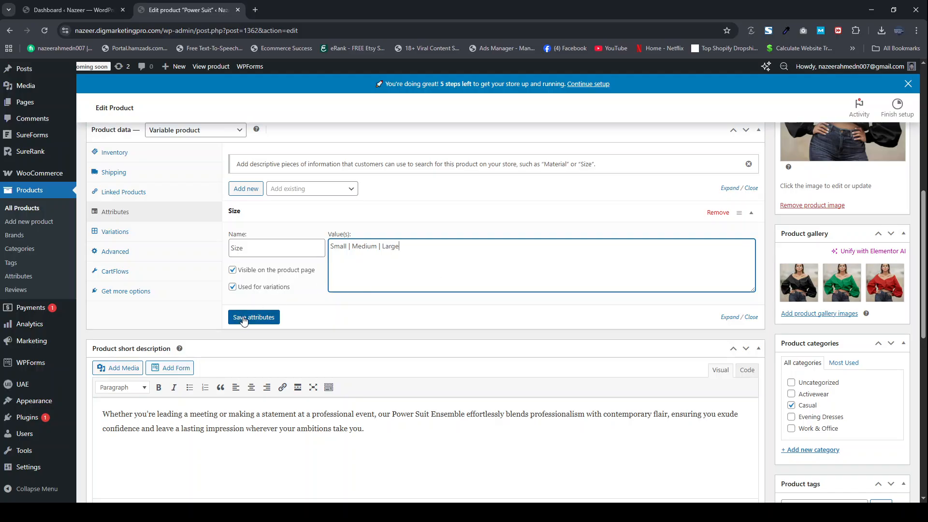
{"action": "left_click", "coordinate": [244, 318]}
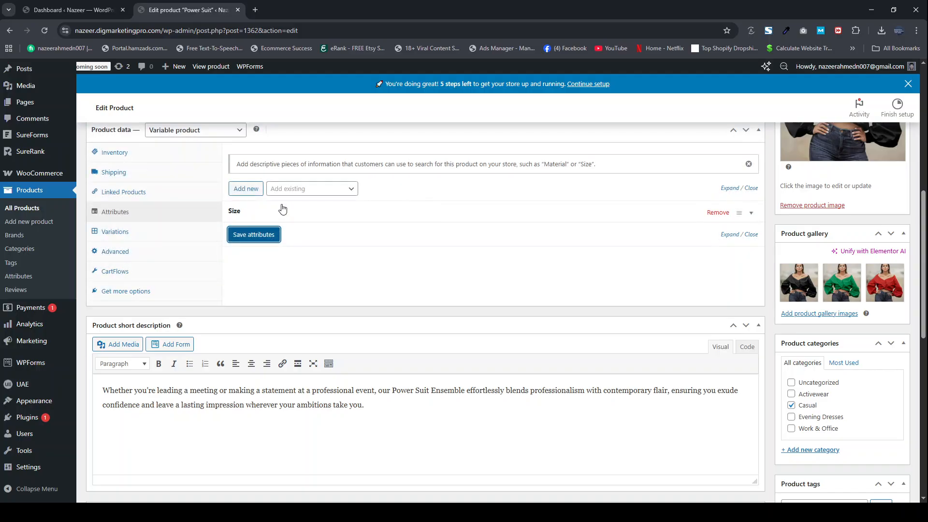
- Create and save a Color attribute with the values "Black | Green | Red", visible on the product page and used for variations
{"action": "left_click", "coordinate": [243, 192]}
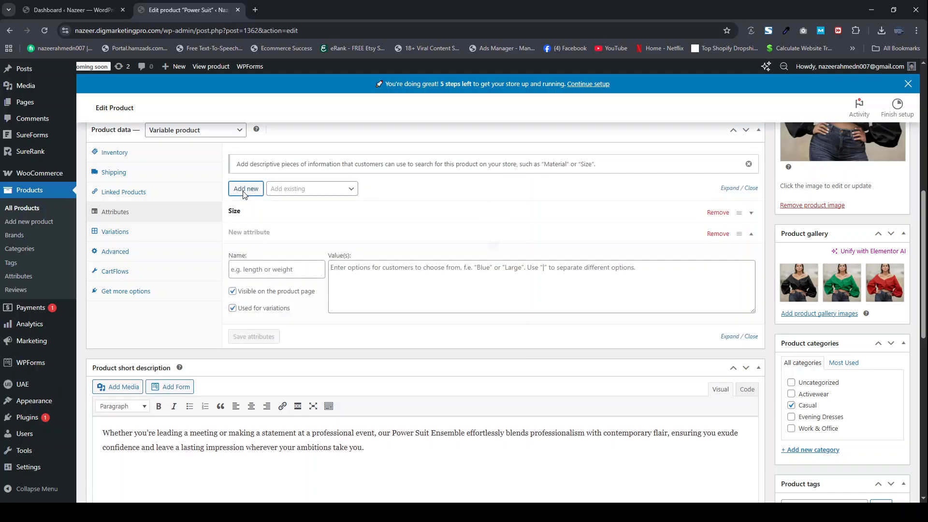
{"action": "left_click", "coordinate": [284, 269]}
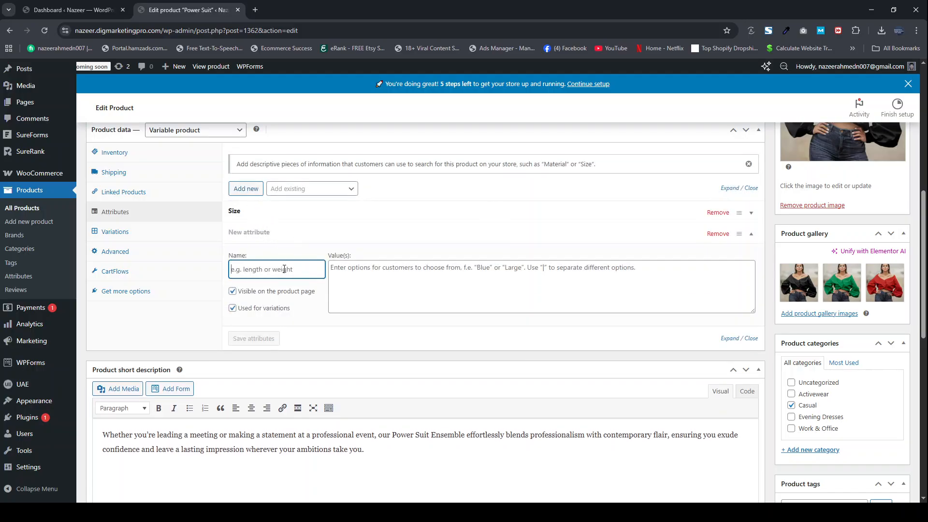
{"action": "type", "text": "Color"}
{"action": "left_click", "coordinate": [346, 271]}
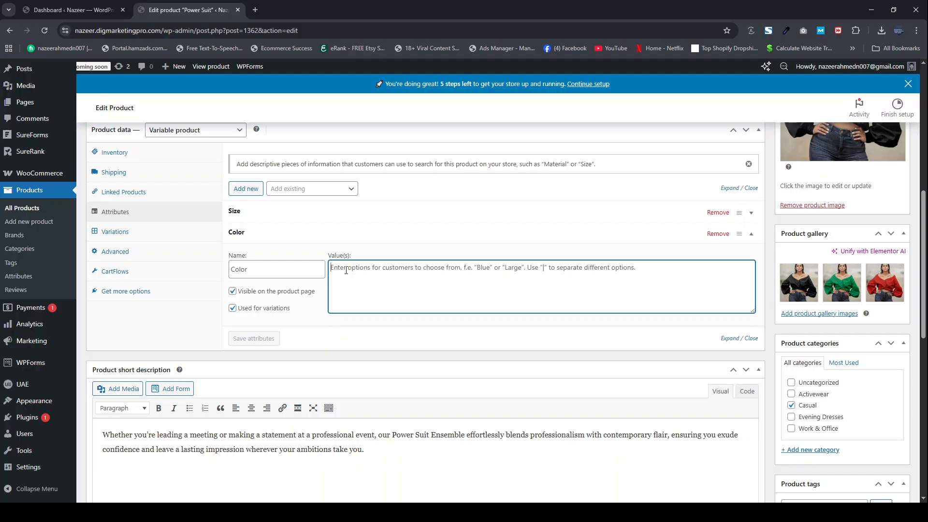
{"action": "type", "text": "Black | Green |"}
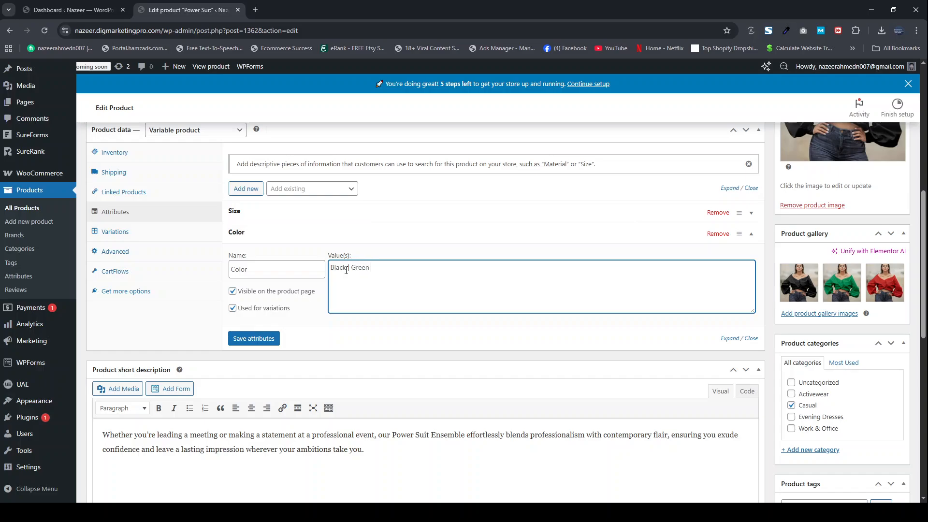
{"action": "type", "text": "Red"}
{"action": "left_click", "coordinate": [250, 338]}
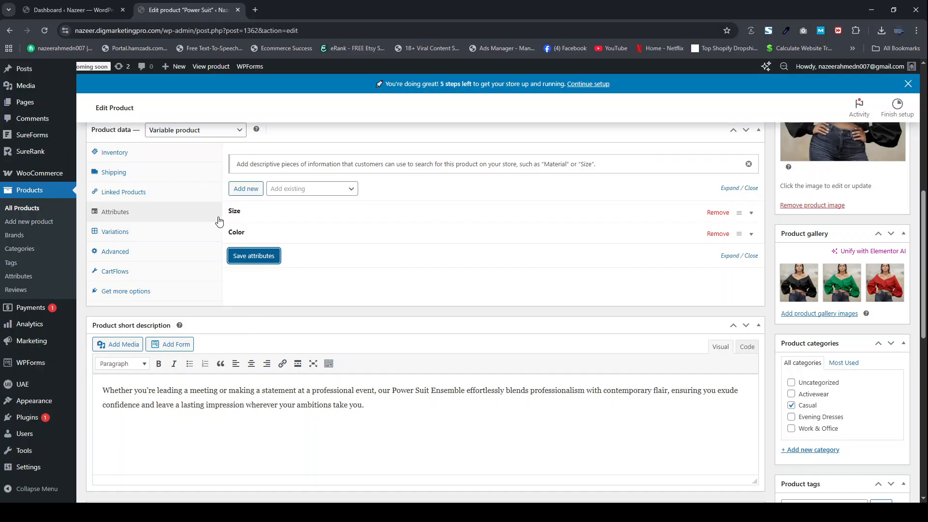
- Generate variations for every combination of the Size and Color attributes
{"action": "left_click", "coordinate": [114, 235]}
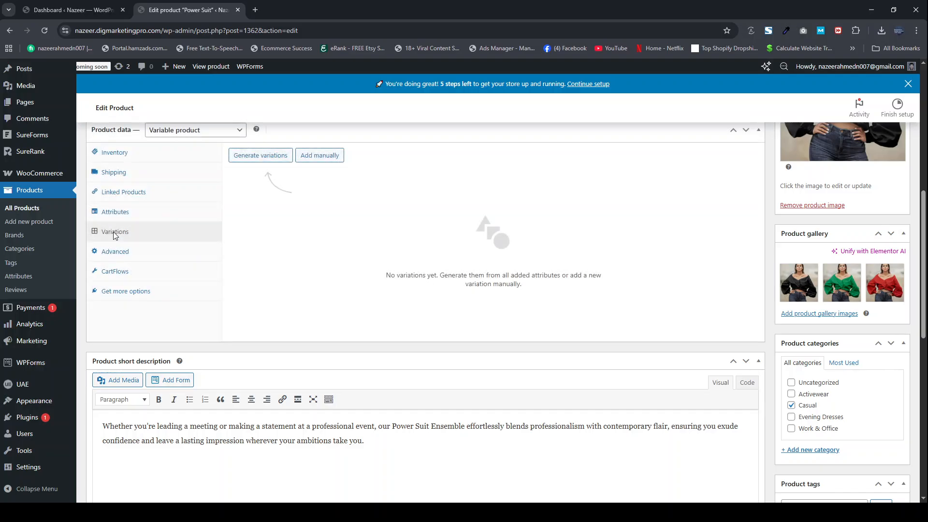
{"action": "left_click", "coordinate": [263, 160]}
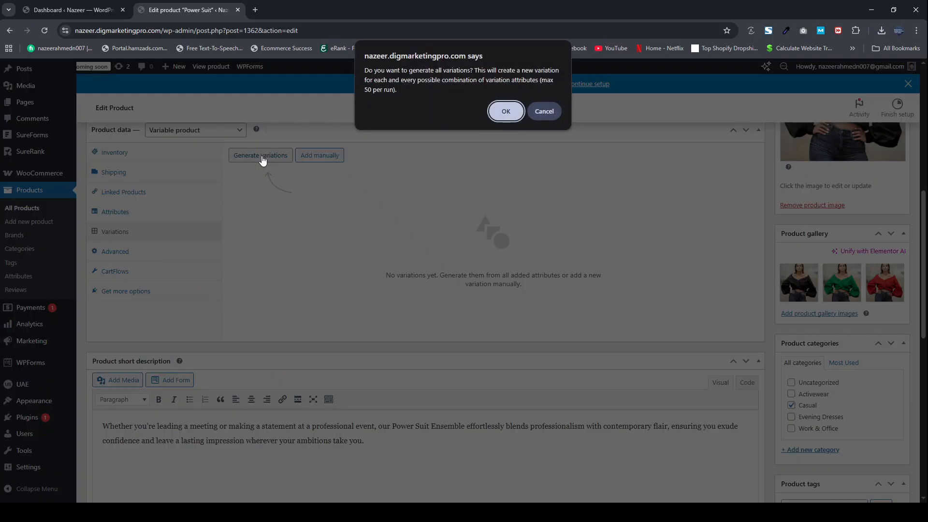
{"action": "left_click", "coordinate": [506, 112]}
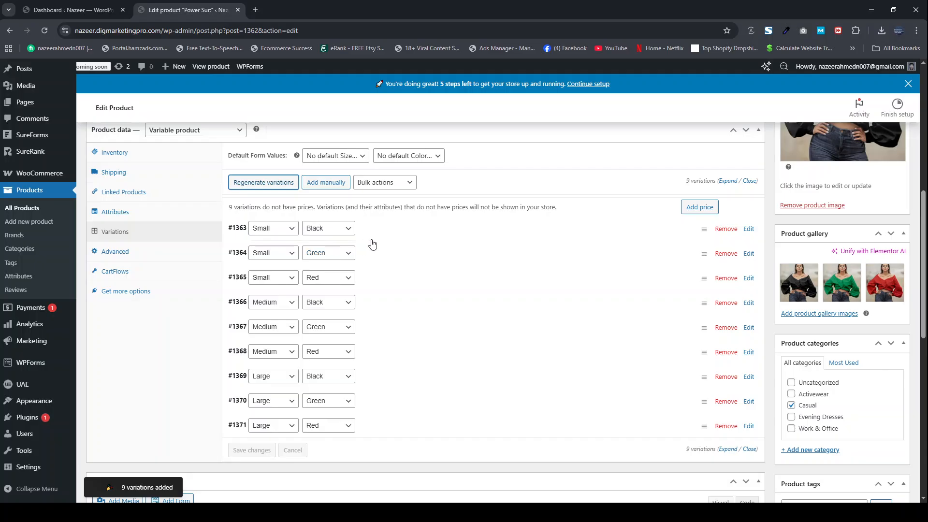
{"action": "scroll", "coordinate": [371, 244], "scroll_direction": "down", "scroll_amount": 3}
{"action": "scroll", "coordinate": [356, 237], "scroll_direction": "up", "scroll_amount": 3}
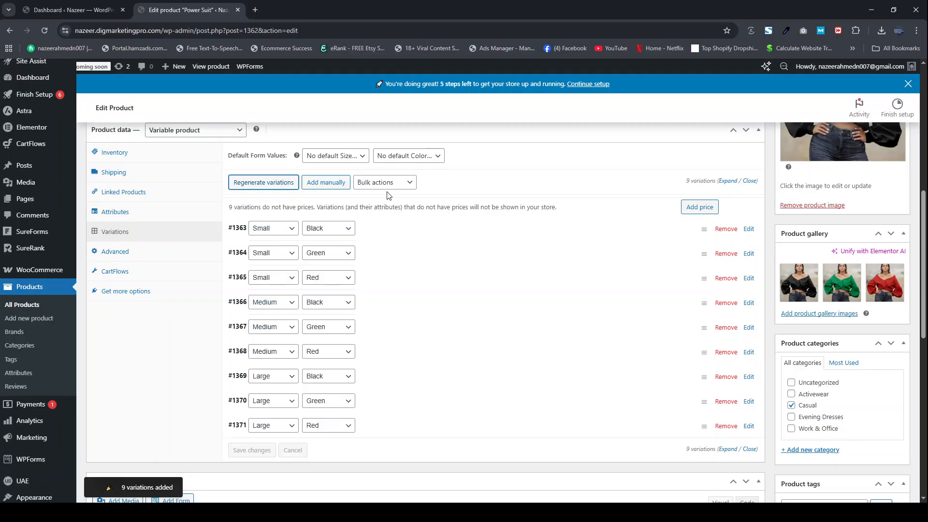
- Update the Power Suit product and open its store page in a new browser tab
{"action": "scroll", "coordinate": [878, 289], "scroll_direction": "up", "scroll_amount": 1}
{"action": "scroll", "coordinate": [878, 286], "scroll_direction": "up", "scroll_amount": 5}
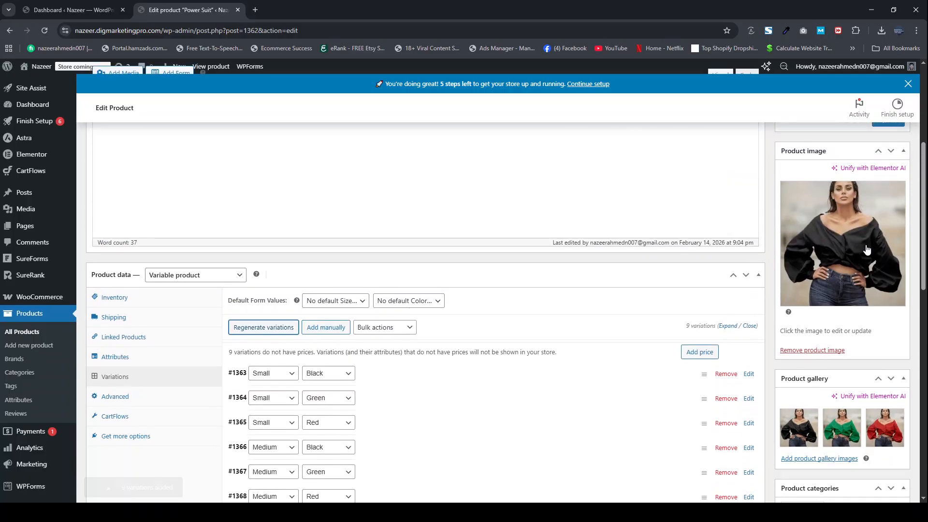
{"action": "left_click", "coordinate": [888, 167]}
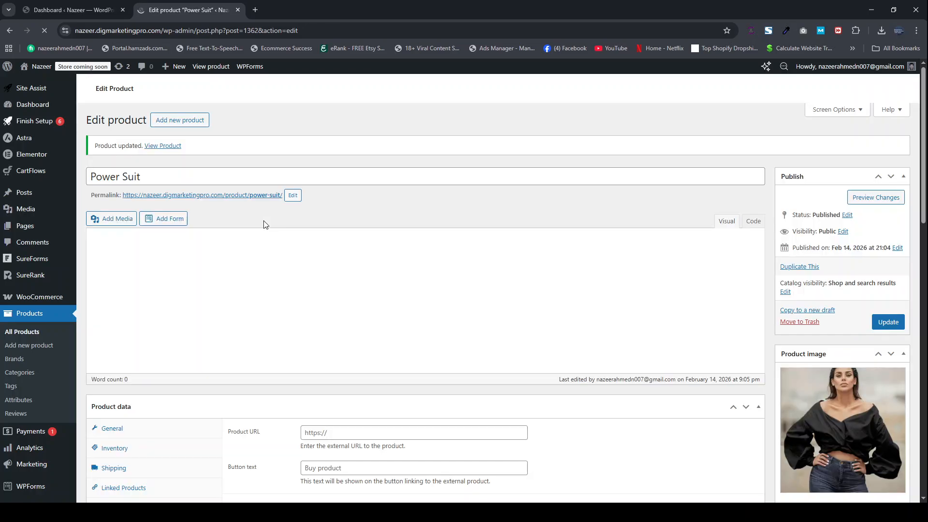
{"action": "middle_click", "coordinate": [163, 147]}
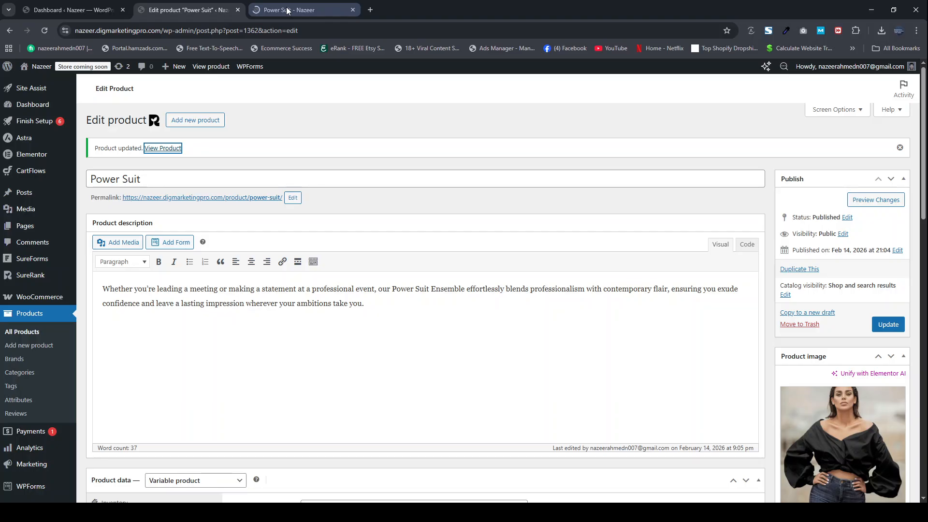
{"action": "left_click", "coordinate": [287, 11]}
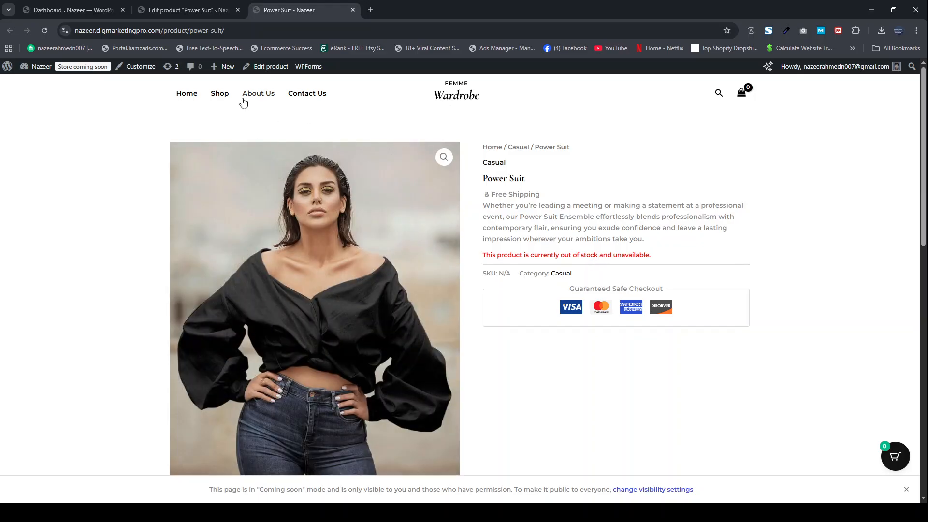
- Add a price of 19.99 to all variations that have none, and update the product
{"action": "left_click", "coordinate": [183, 10]}
{"action": "scroll", "coordinate": [251, 340], "scroll_direction": "down", "scroll_amount": 6}
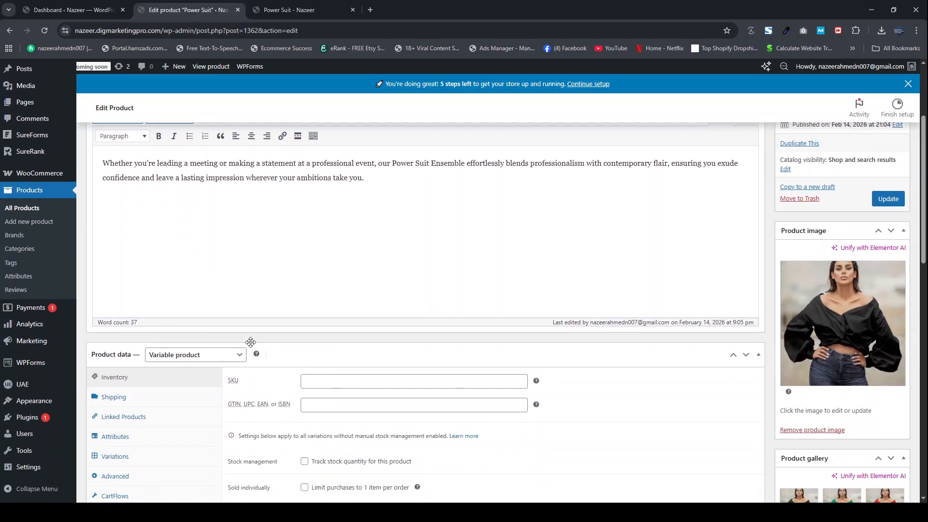
{"action": "left_click", "coordinate": [115, 312]}
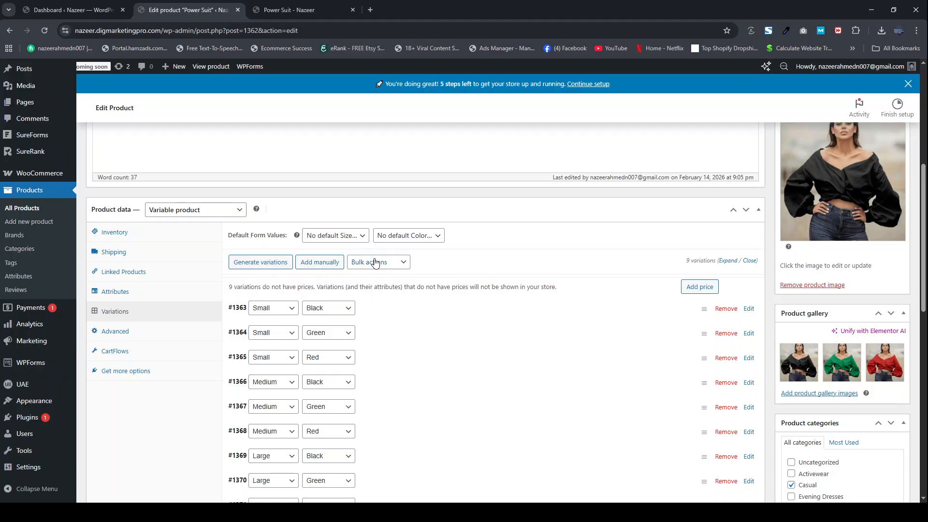
{"action": "left_click", "coordinate": [383, 262]}
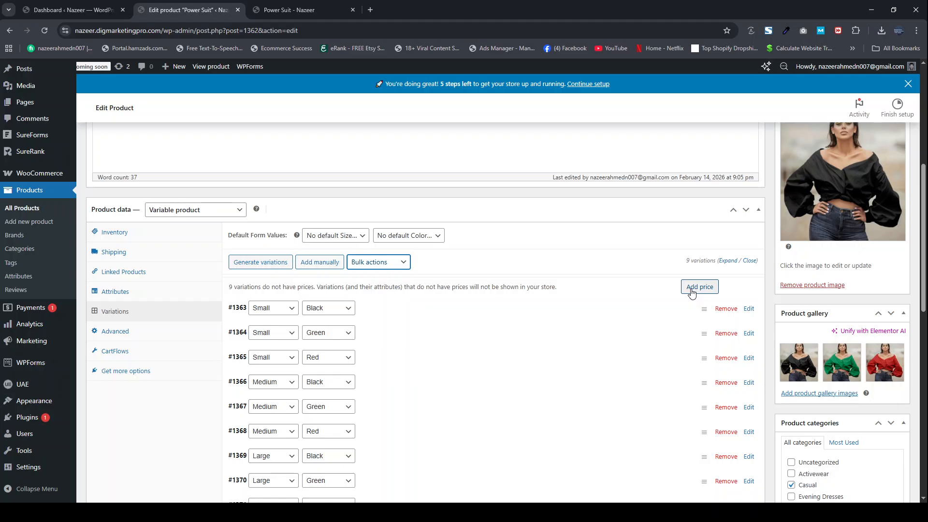
{"action": "left_click", "coordinate": [693, 290]}
{"action": "left_click", "coordinate": [402, 292]}
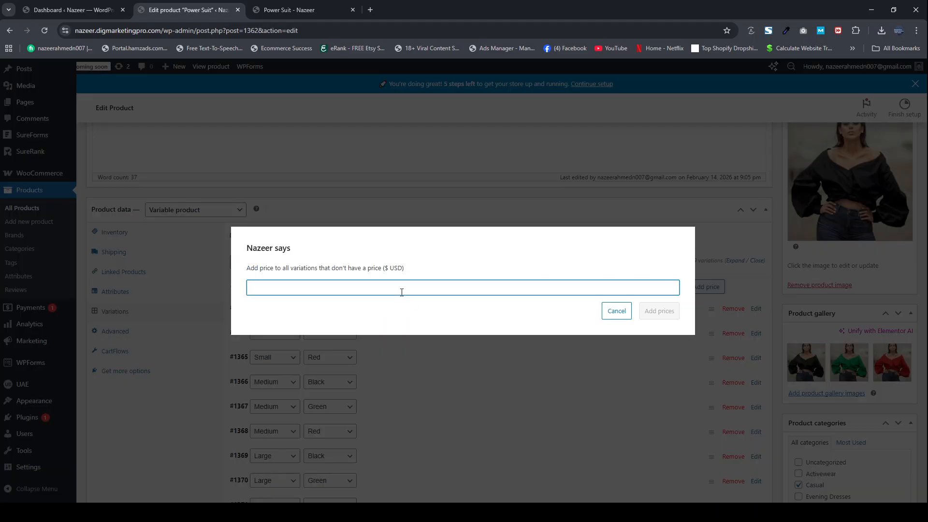
{"action": "type", "text": "19"}
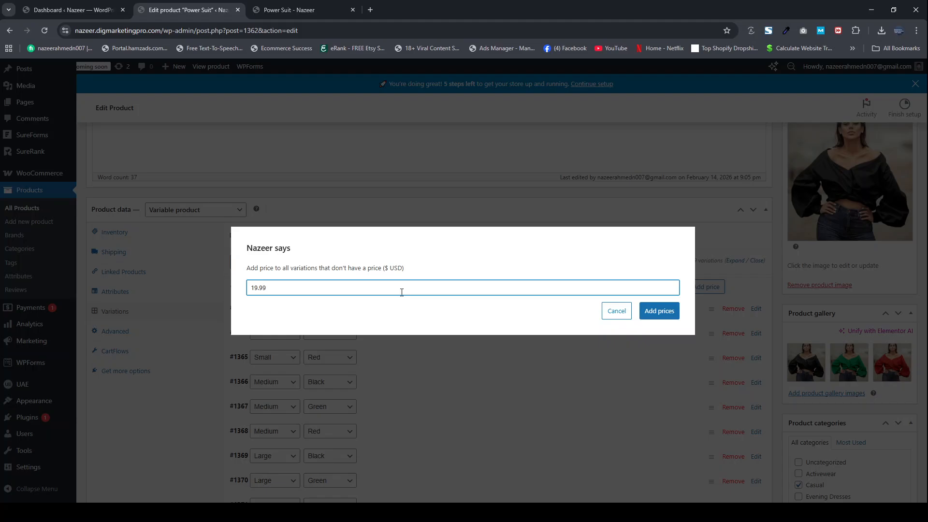
{"action": "type", "text": ".99"}
{"action": "left_click", "coordinate": [659, 310]}
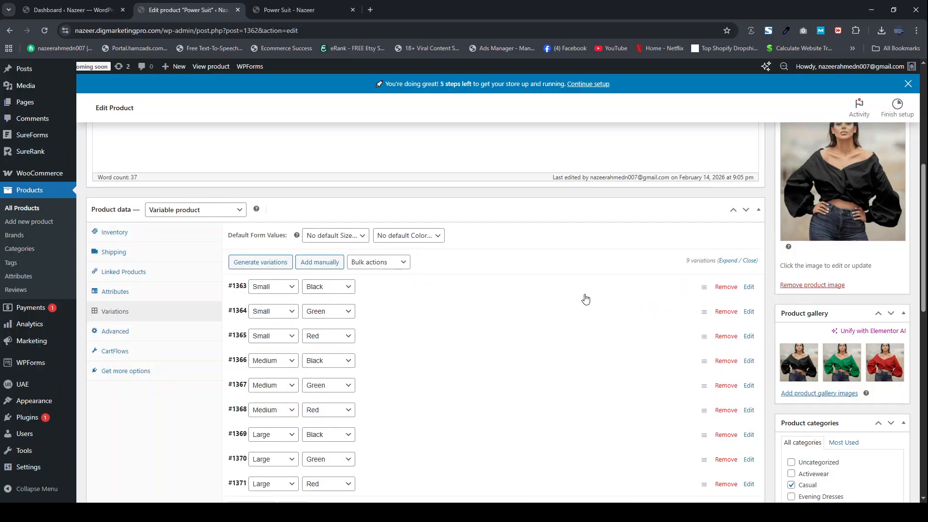
{"action": "scroll", "coordinate": [895, 262], "scroll_direction": "up", "scroll_amount": 2}
{"action": "left_click", "coordinate": [888, 150]}
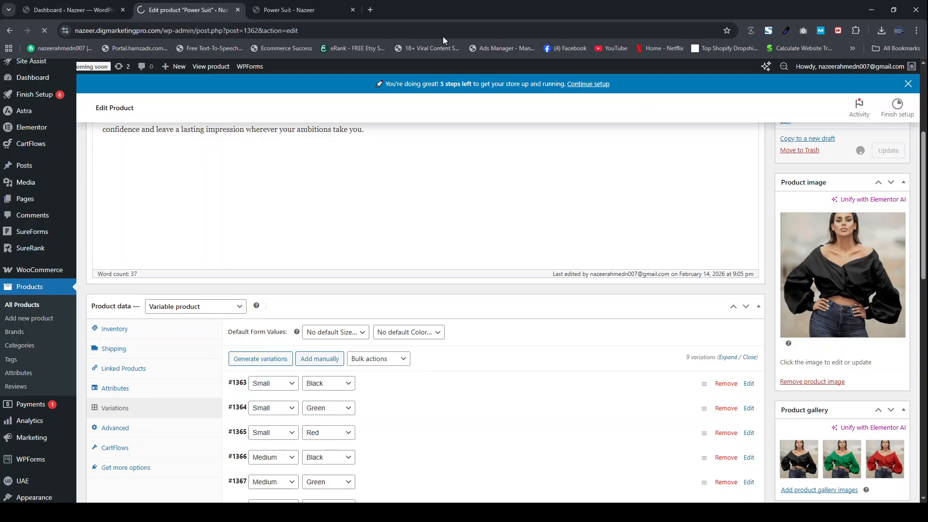
- Reload the Power Suit store page and choose size Small and color Green to check the variation's availability
{"action": "left_click", "coordinate": [288, 15]}
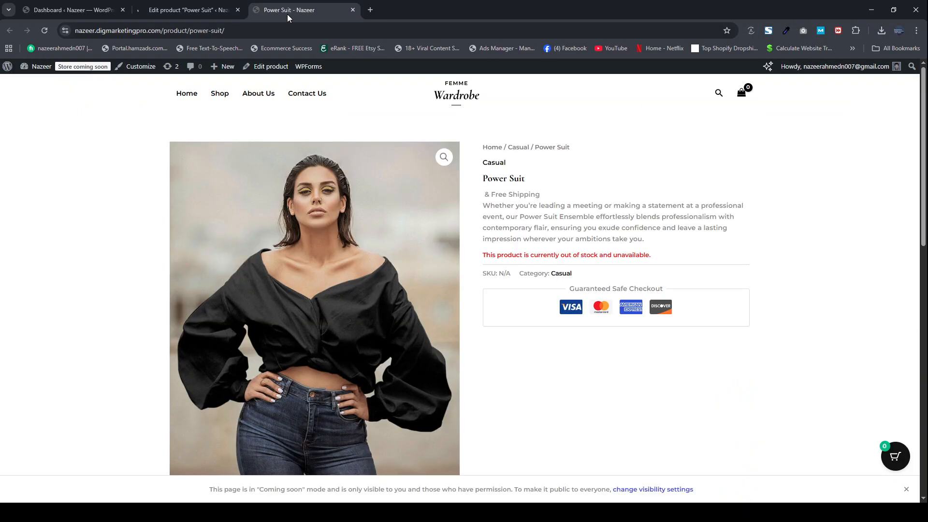
{"action": "left_click", "coordinate": [44, 31]}
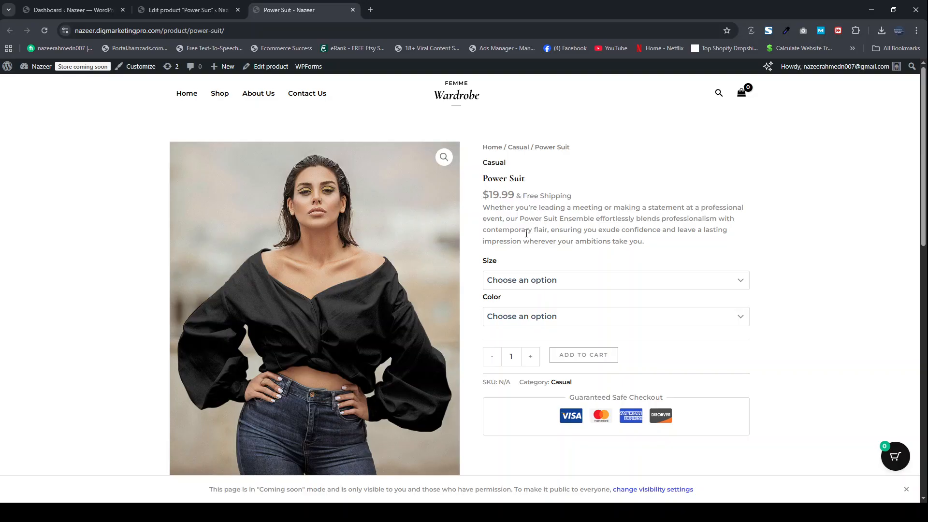
{"action": "scroll", "coordinate": [526, 234], "scroll_direction": "down", "scroll_amount": 1}
{"action": "left_click", "coordinate": [526, 262]}
{"action": "left_click", "coordinate": [514, 303]}
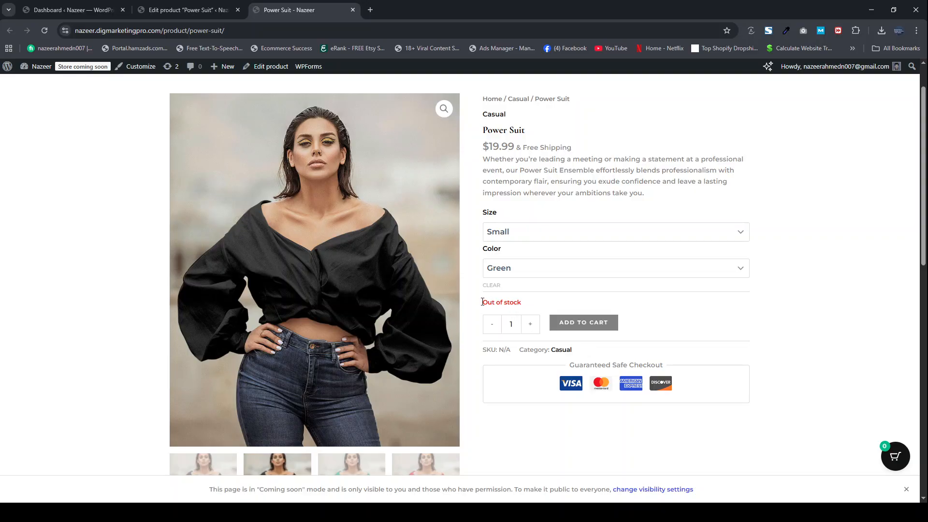
{"action": "left_click_drag", "start_coordinate": [481, 305], "coordinate": [506, 303]}
{"action": "left_click", "coordinate": [534, 304]}
- Set the stock quantity of all variations to 10 with a bulk action, and update the product
{"action": "left_click", "coordinate": [188, 10]}
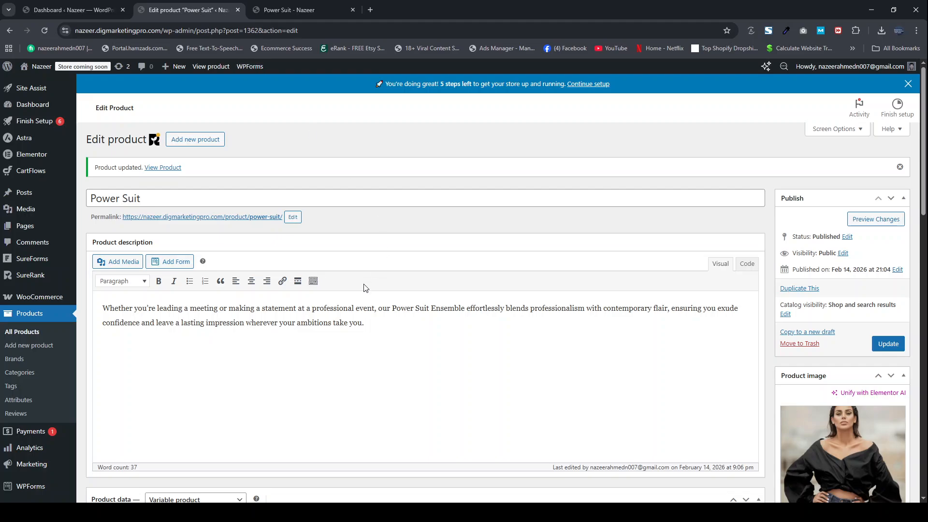
{"action": "scroll", "coordinate": [364, 286], "scroll_direction": "down", "scroll_amount": 7}
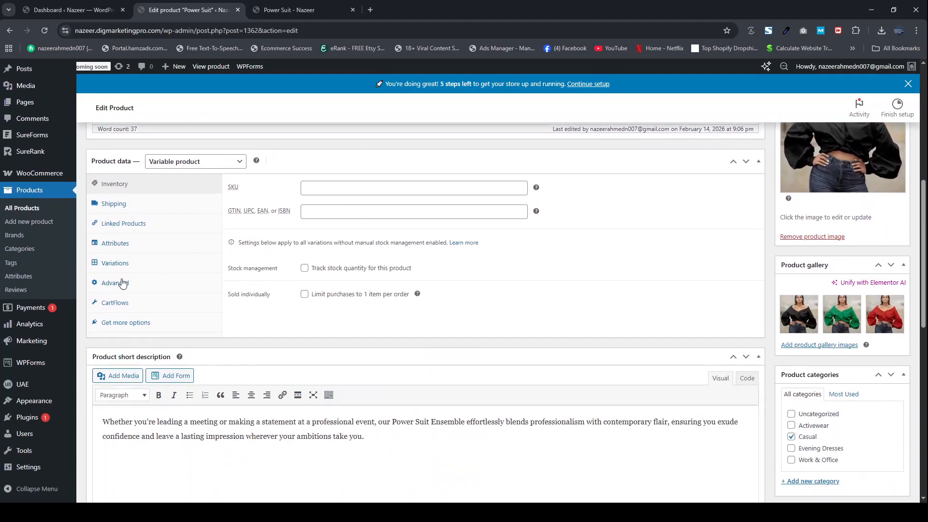
{"action": "left_click", "coordinate": [134, 267]}
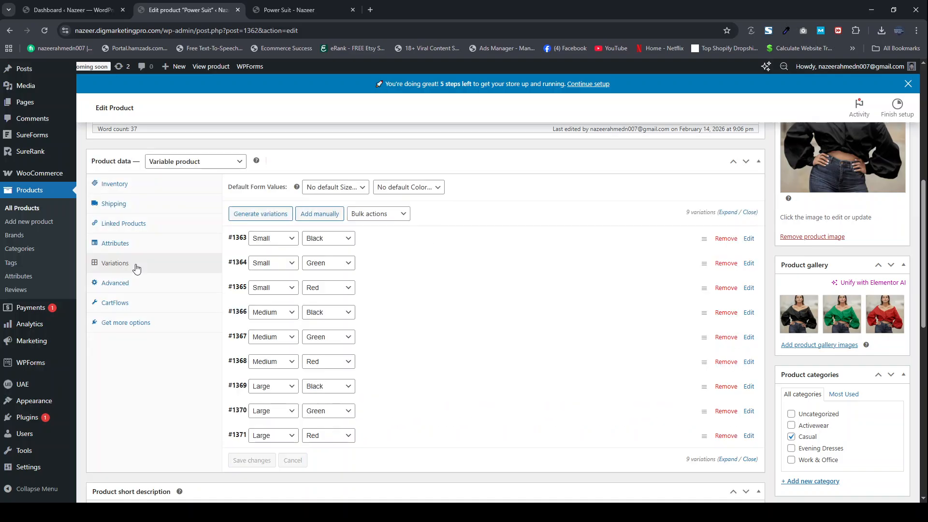
{"action": "left_click", "coordinate": [377, 216]}
{"action": "left_click", "coordinate": [374, 435]}
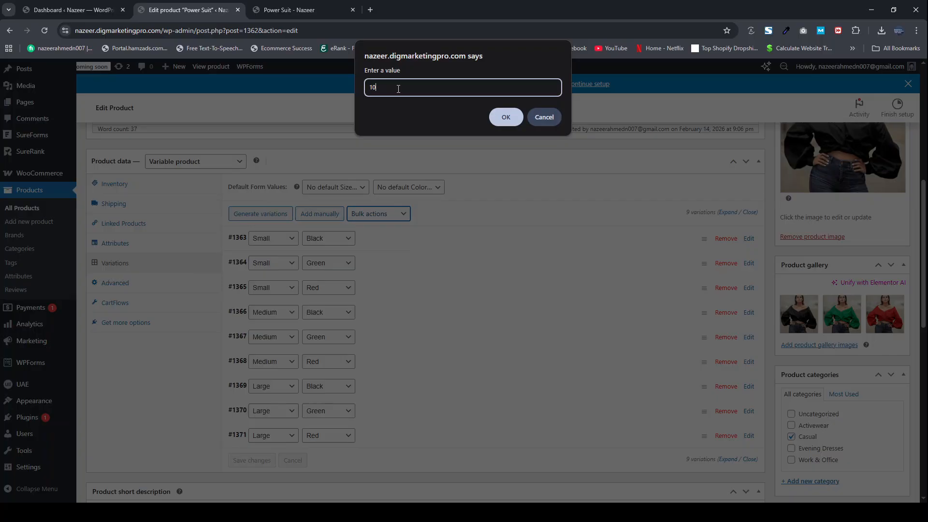
{"action": "left_click", "coordinate": [511, 117]}
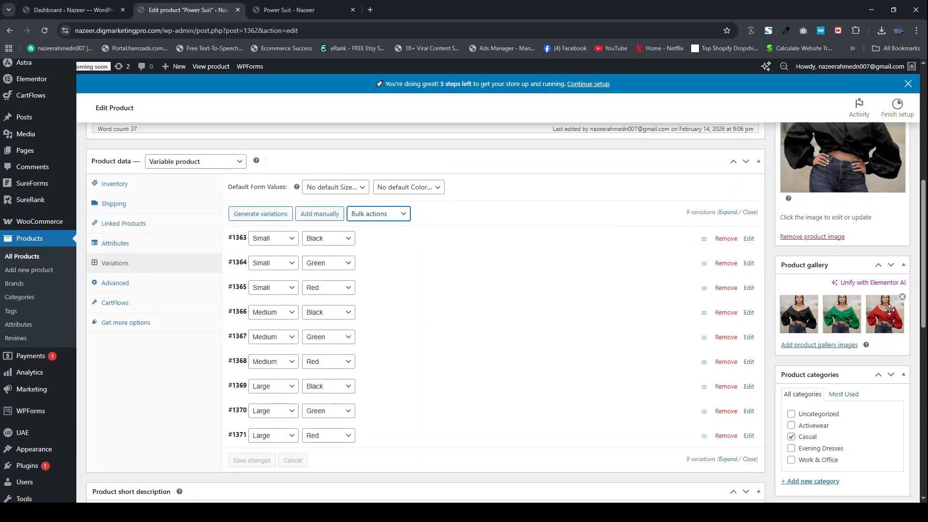
{"action": "scroll", "coordinate": [892, 309], "scroll_direction": "up", "scroll_amount": 4}
{"action": "scroll", "coordinate": [891, 314], "scroll_direction": "up", "scroll_amount": 1}
{"action": "left_click", "coordinate": [889, 247]}
- Reload the Power Suit store page and choose size Small and color Black to check the stock availability
{"action": "left_click", "coordinate": [277, 9]}
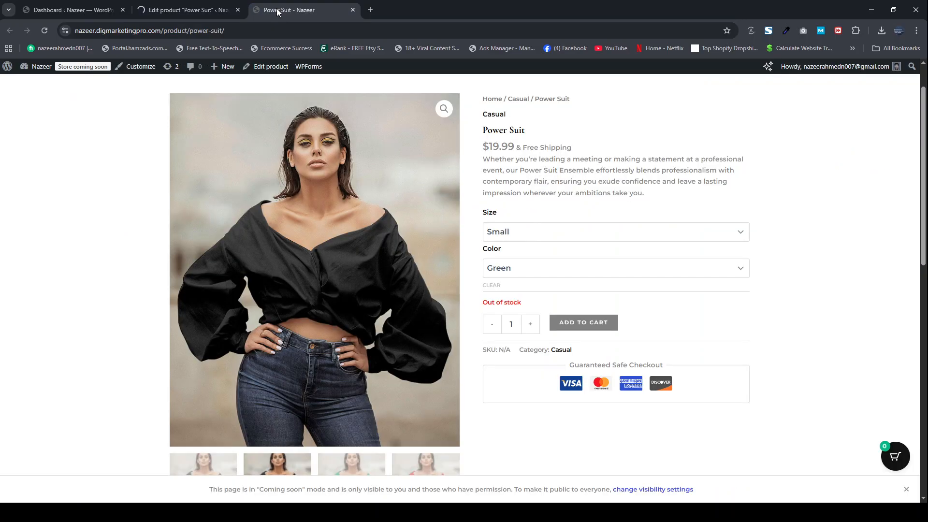
{"action": "left_click", "coordinate": [41, 31]}
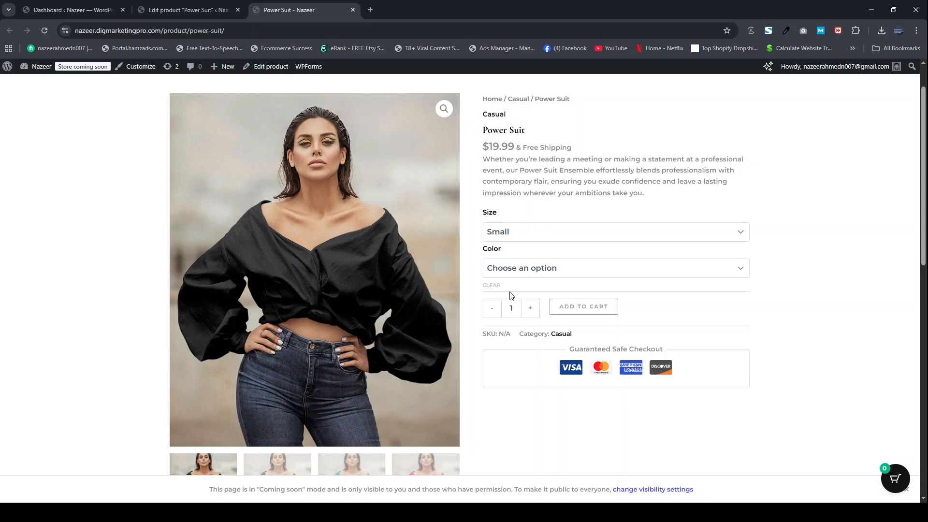
{"action": "left_click", "coordinate": [511, 296]}
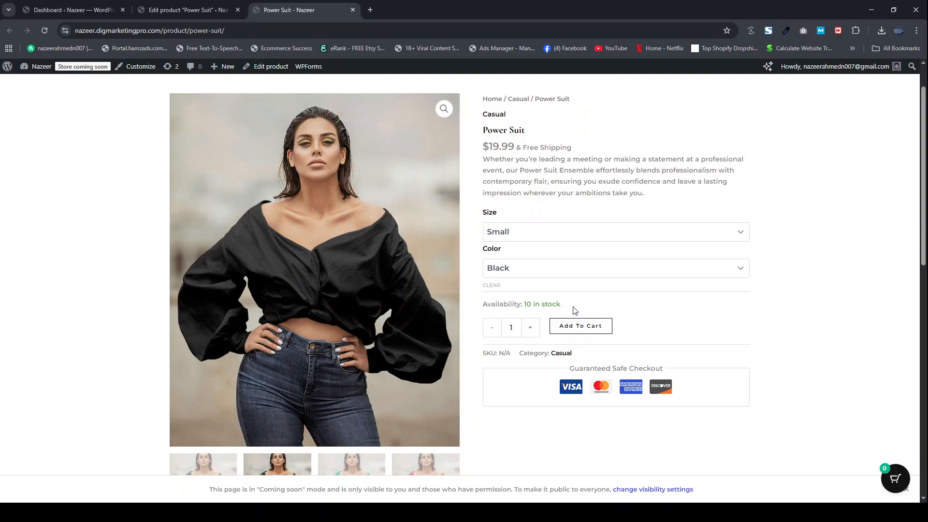
- Return to the Power Suit product editor and set the regular price of the Small Black variation to 14.99
{"action": "left_click", "coordinate": [193, 8]}
{"action": "scroll", "coordinate": [294, 188], "scroll_direction": "down", "scroll_amount": 5}
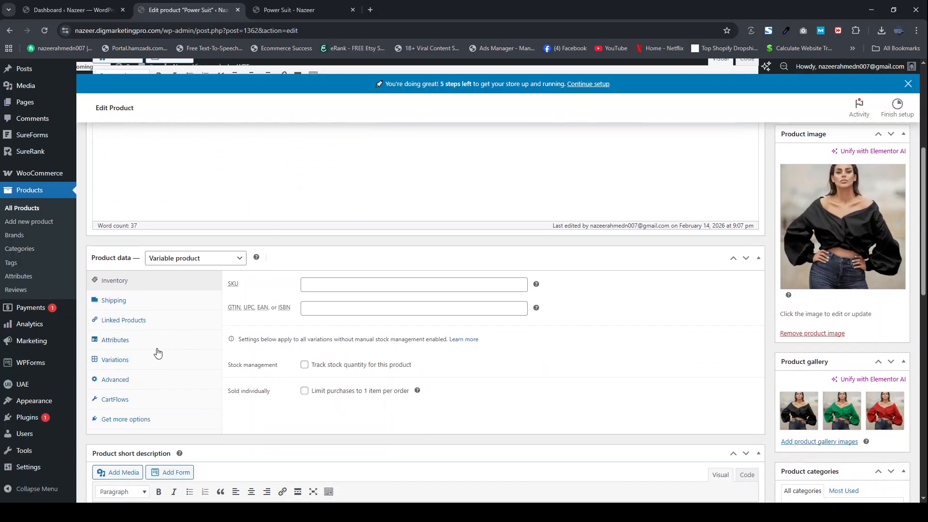
{"action": "left_click", "coordinate": [153, 361]}
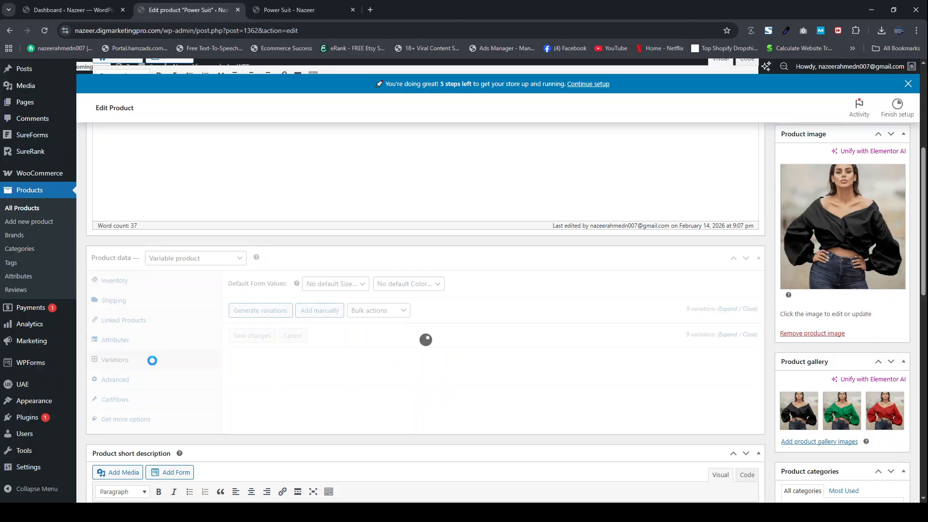
{"action": "scroll", "coordinate": [367, 319], "scroll_direction": "down", "scroll_amount": 2}
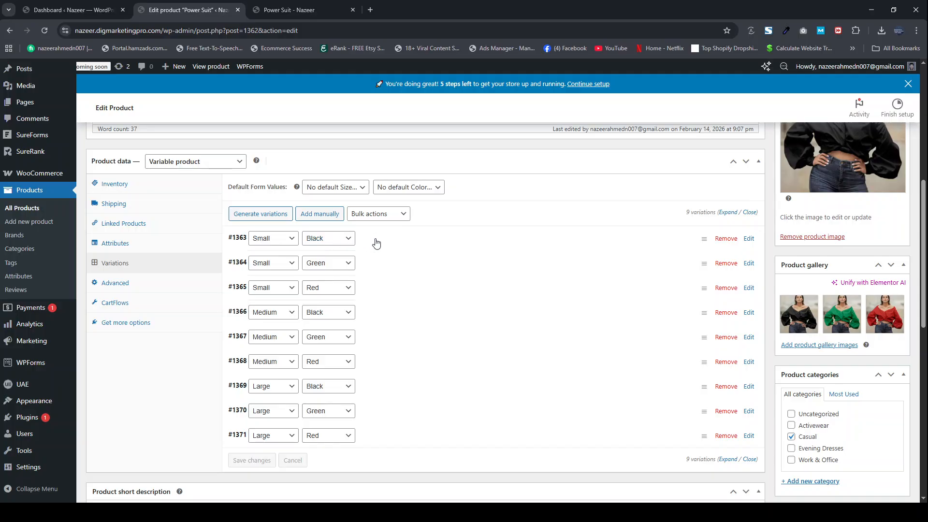
{"action": "left_click", "coordinate": [377, 243]}
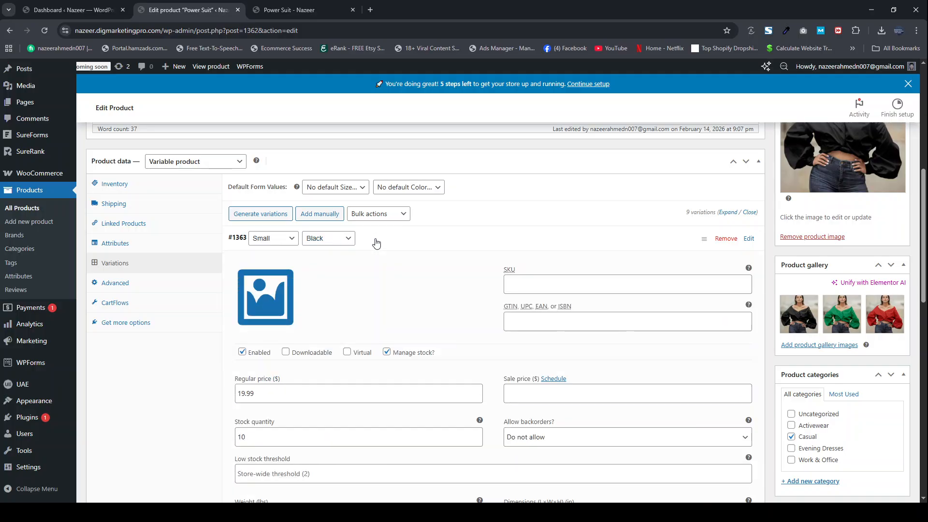
{"action": "scroll", "coordinate": [376, 266], "scroll_direction": "down", "scroll_amount": 2}
{"action": "left_click_drag", "start_coordinate": [241, 297], "coordinate": [245, 297]}
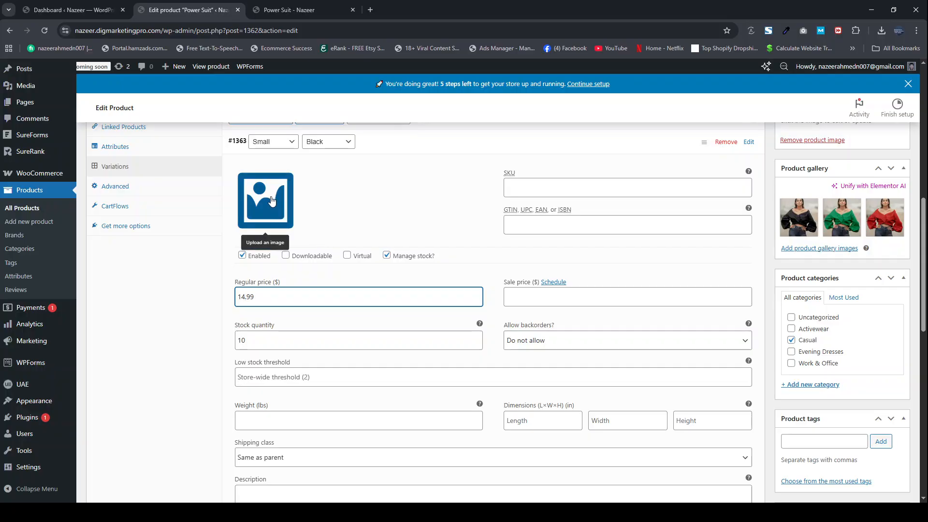
- Assign img-08-a-black.jpg from the media library as the image of the Small Black variation
{"action": "left_click", "coordinate": [300, 9]}
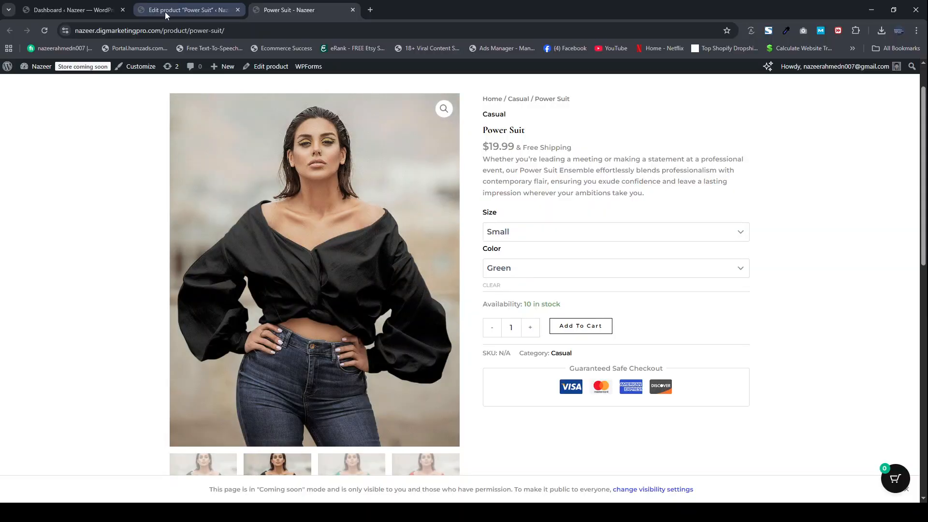
{"action": "left_click", "coordinate": [165, 11]}
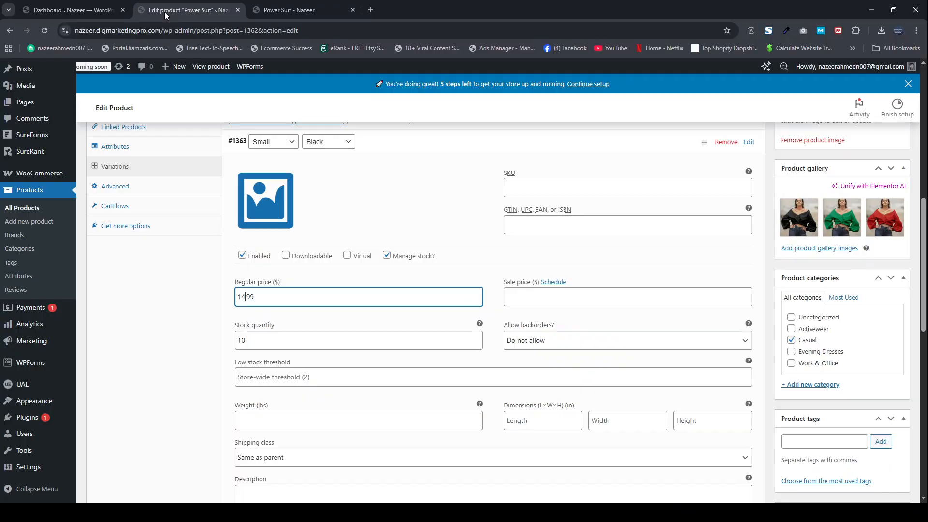
{"action": "left_click", "coordinate": [256, 201]}
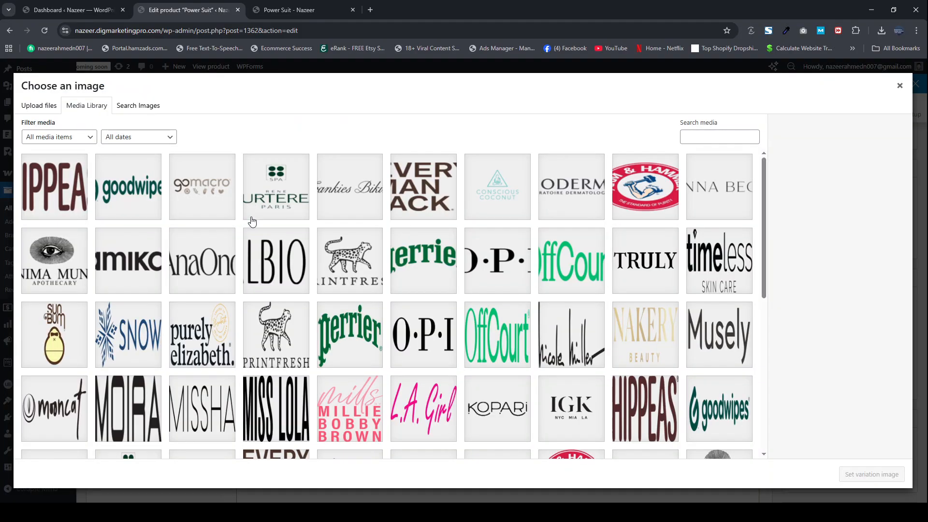
{"action": "scroll", "coordinate": [254, 236], "scroll_direction": "down", "scroll_amount": 2}
{"action": "scroll", "coordinate": [254, 242], "scroll_direction": "down", "scroll_amount": 5}
{"action": "left_click", "coordinate": [175, 309]}
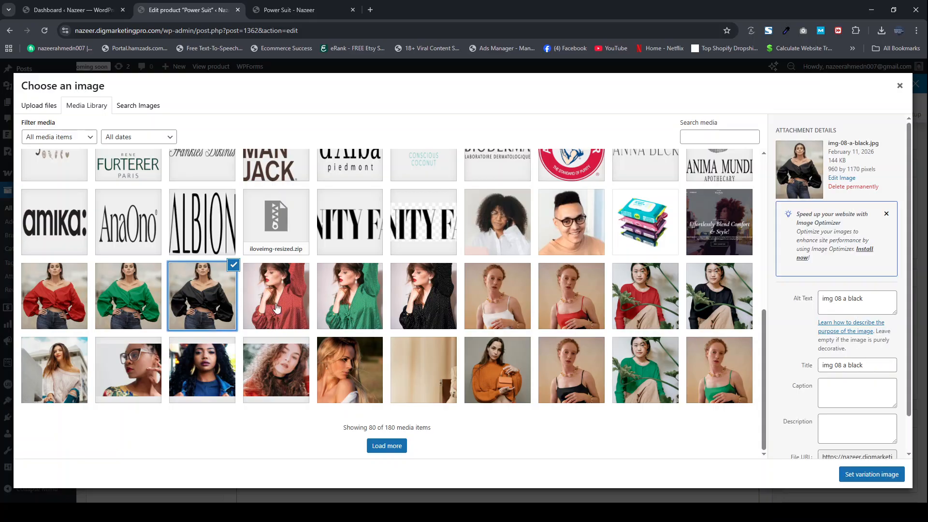
{"action": "left_click", "coordinate": [883, 476]}
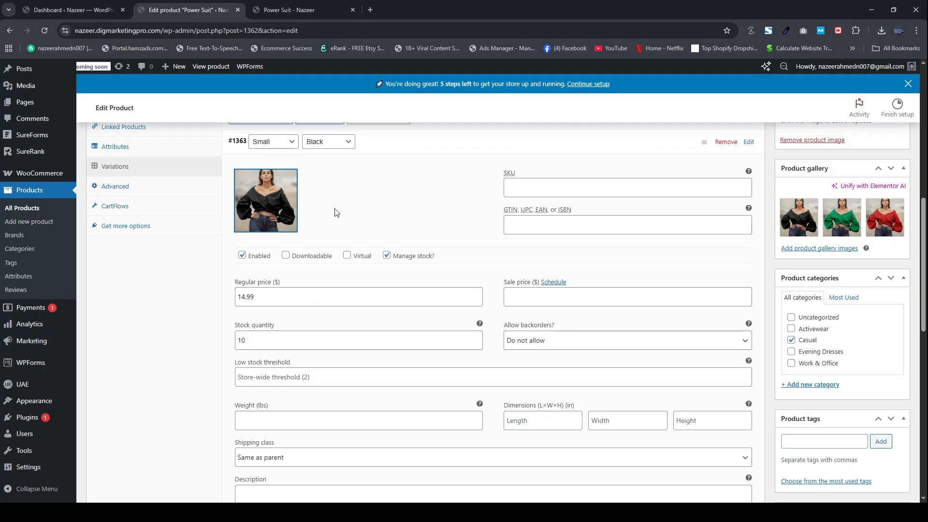
{"action": "scroll", "coordinate": [337, 213], "scroll_direction": "up", "scroll_amount": 2}
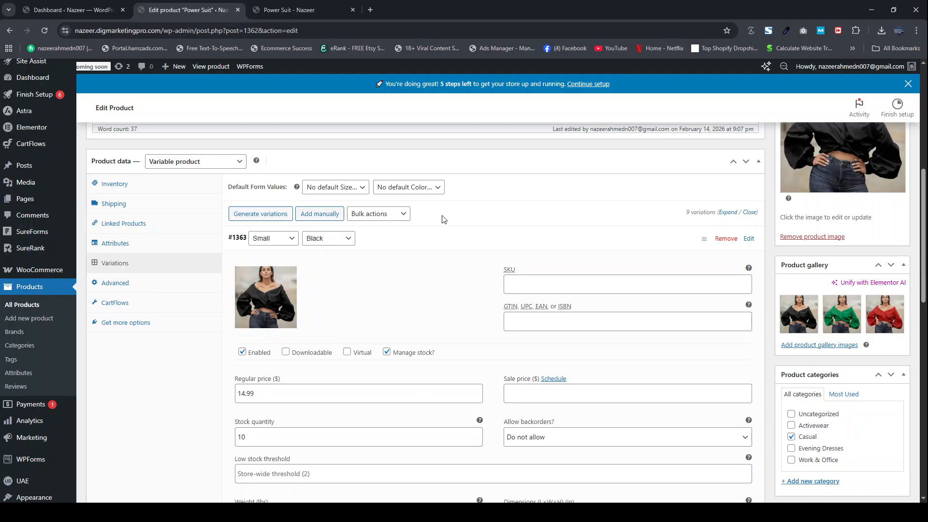
{"action": "left_click", "coordinate": [446, 243]}
- Assign img-08-a-green.jpg from the media library as the image of the Small Green variation
{"action": "left_click", "coordinate": [392, 270]}
{"action": "scroll", "coordinate": [325, 292], "scroll_direction": "down", "scroll_amount": 1}
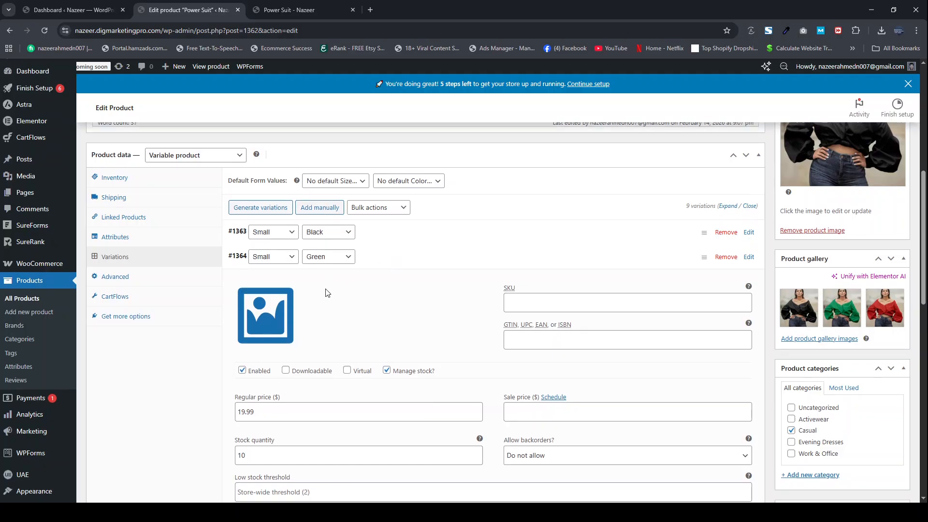
{"action": "left_click", "coordinate": [272, 271]}
{"action": "left_click", "coordinate": [103, 320]}
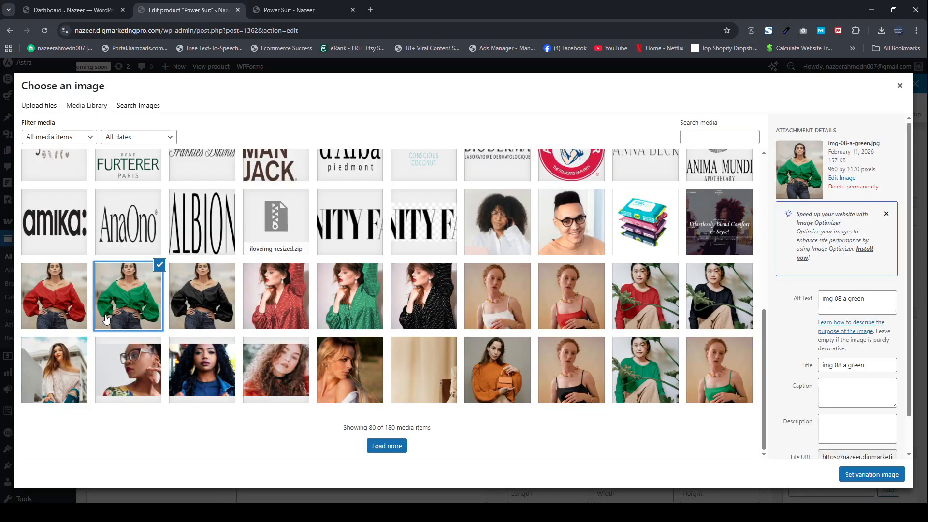
{"action": "left_click", "coordinate": [883, 475]}
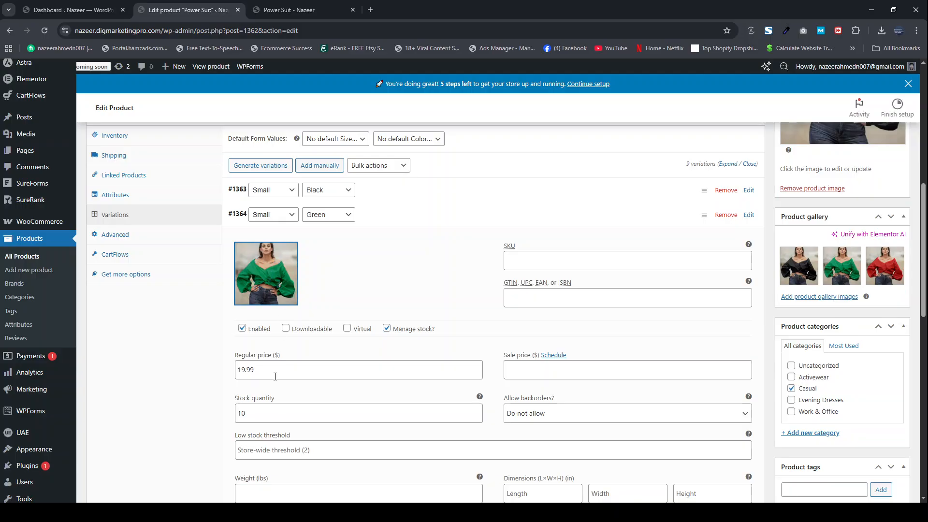
{"action": "left_click", "coordinate": [390, 218]}
- Assign img-08-a-red.jpg from the media library as the image of the Small Red variation
{"action": "left_click", "coordinate": [364, 240]}
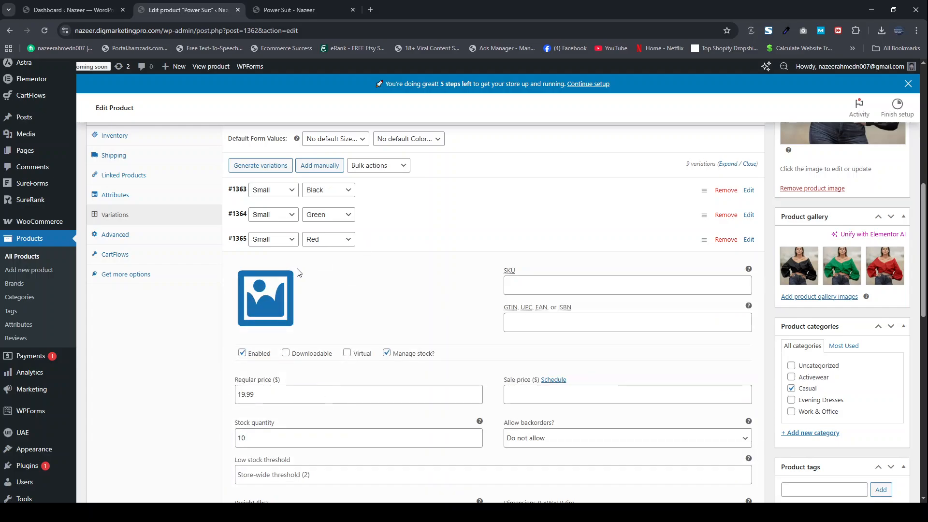
{"action": "left_click", "coordinate": [254, 308]}
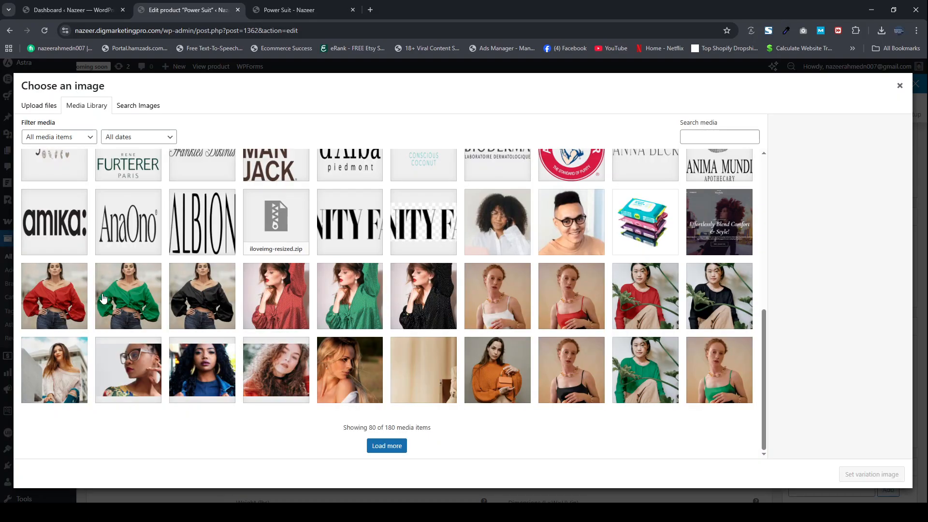
{"action": "left_click", "coordinate": [74, 298]}
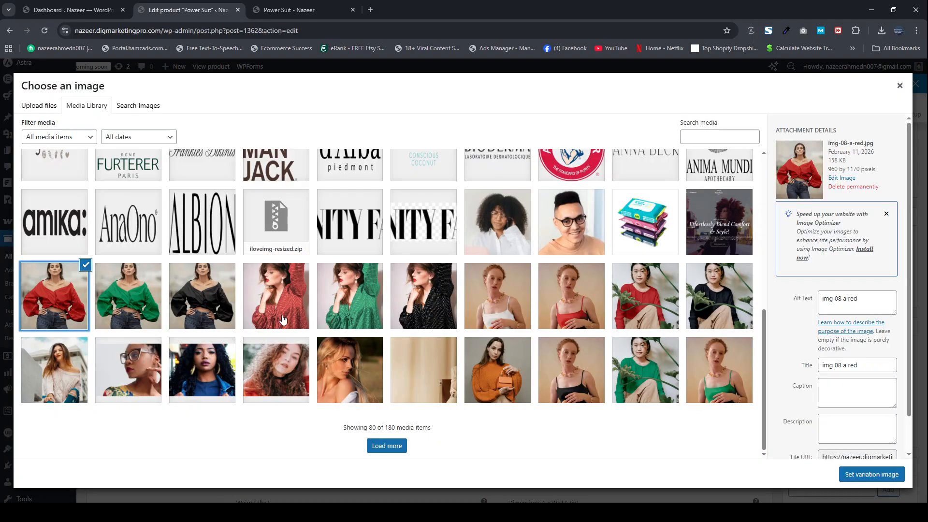
{"action": "left_click", "coordinate": [867, 476]}
{"action": "left_click", "coordinate": [379, 240]}
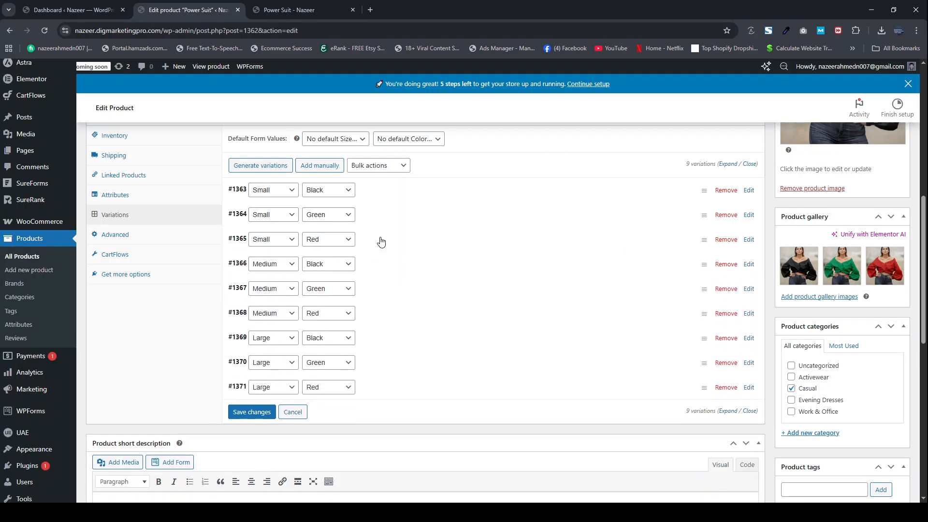
- Assign img-08-a-black.jpg from the media library as the image of the Medium Black variation
{"action": "scroll", "coordinate": [381, 241], "scroll_direction": "down", "scroll_amount": 2}
{"action": "scroll", "coordinate": [370, 174], "scroll_direction": "up", "scroll_amount": 1}
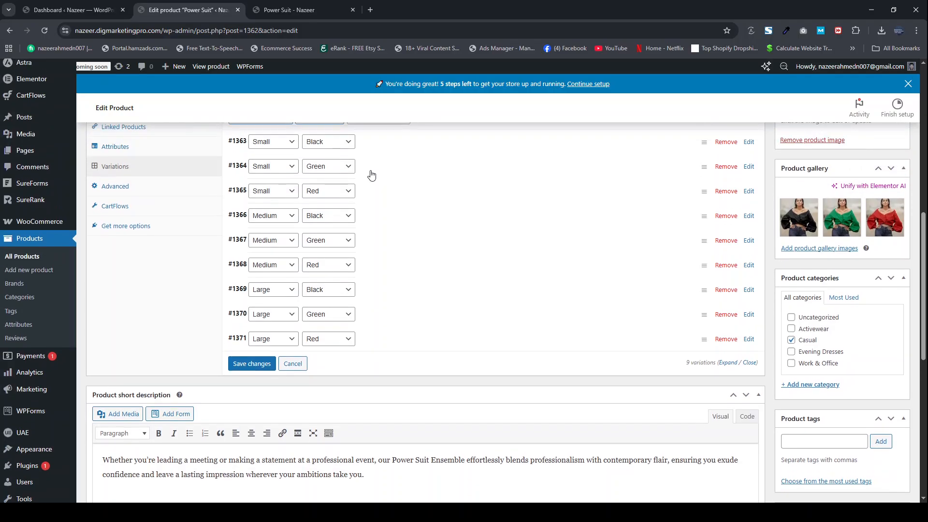
{"action": "scroll", "coordinate": [372, 175], "scroll_direction": "up", "scroll_amount": 1}
{"action": "scroll", "coordinate": [374, 207], "scroll_direction": "down", "scroll_amount": 1}
{"action": "left_click", "coordinate": [375, 219]}
{"action": "left_click", "coordinate": [255, 282]}
{"action": "left_click", "coordinate": [198, 306]}
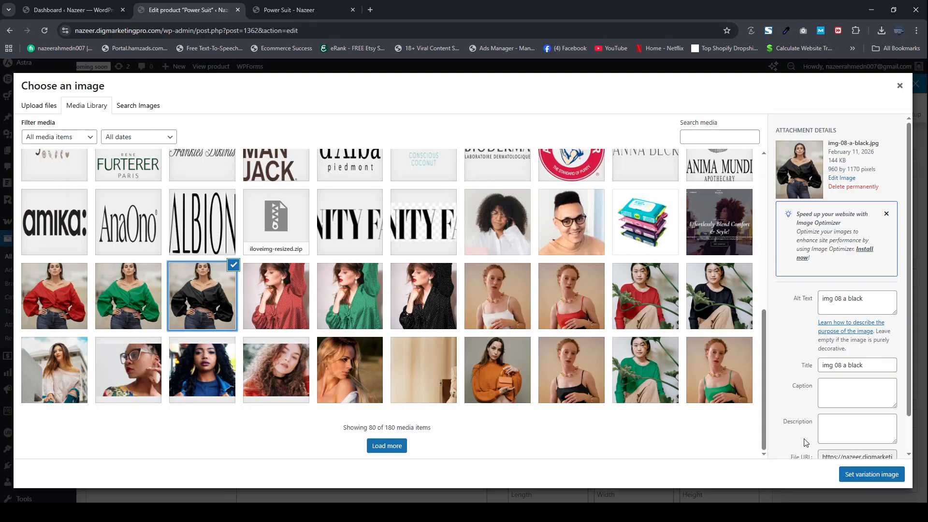
{"action": "left_click", "coordinate": [868, 476]}
{"action": "left_click", "coordinate": [372, 216]}
- Assign the green blouse photo from the media library as the image of the Medium Green variation
{"action": "left_click", "coordinate": [376, 242]}
{"action": "left_click", "coordinate": [269, 296]}
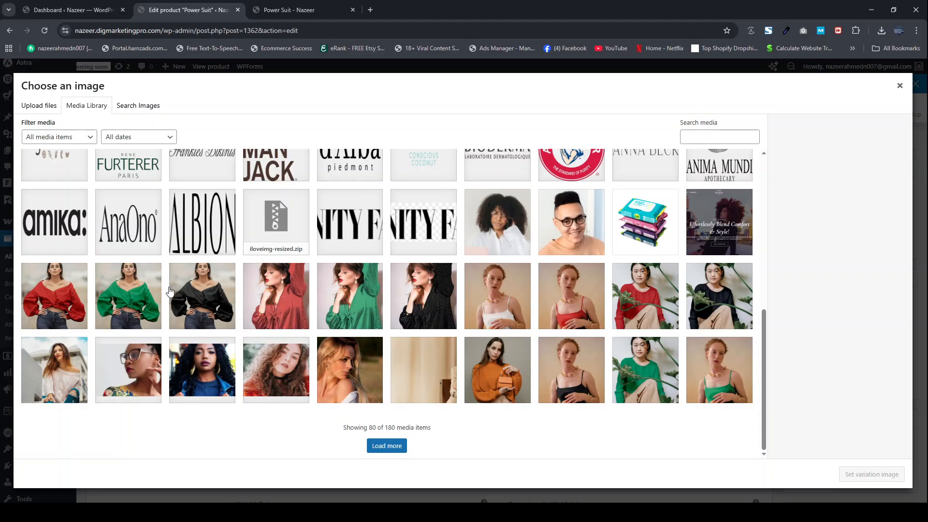
{"action": "left_click", "coordinate": [145, 294]}
{"action": "left_click", "coordinate": [871, 475]}
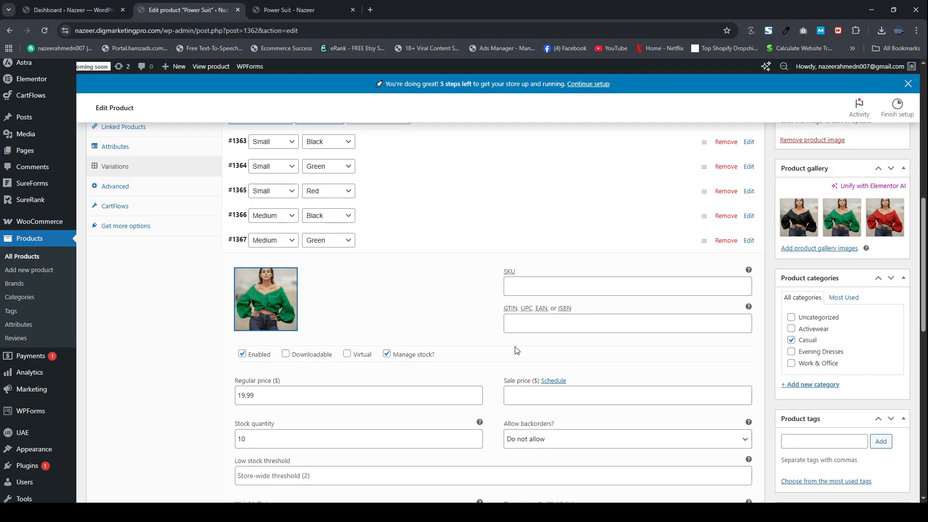
{"action": "left_click", "coordinate": [382, 242]}
- Assign img-08-a-red.jpg from the media library as the image of the Medium Red variation
{"action": "left_click", "coordinate": [368, 266]}
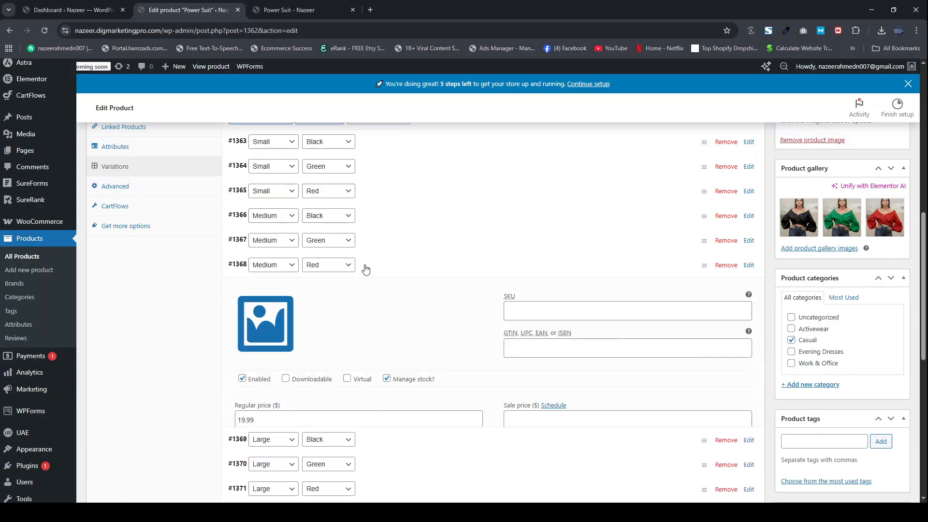
{"action": "left_click", "coordinate": [268, 330]}
{"action": "left_click", "coordinate": [72, 292]}
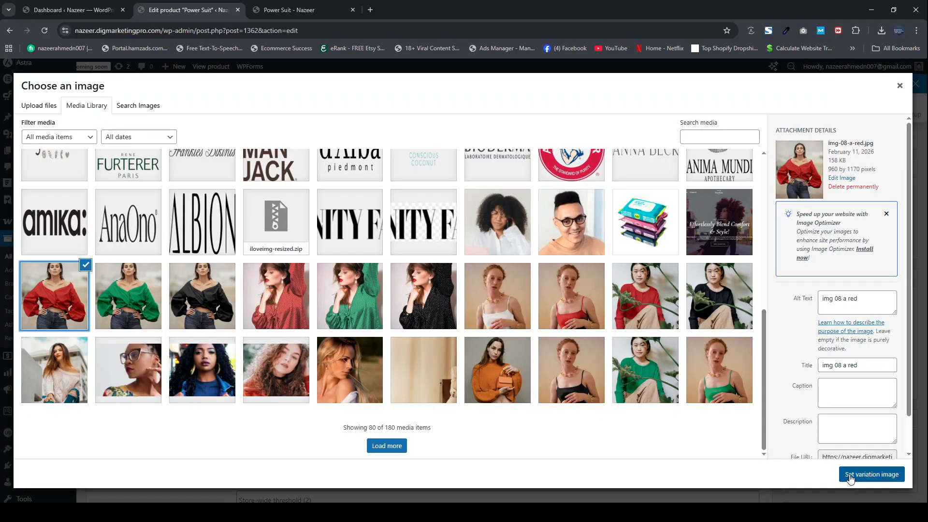
{"action": "left_click", "coordinate": [865, 474]}
{"action": "triple_click", "coordinate": [386, 269]}
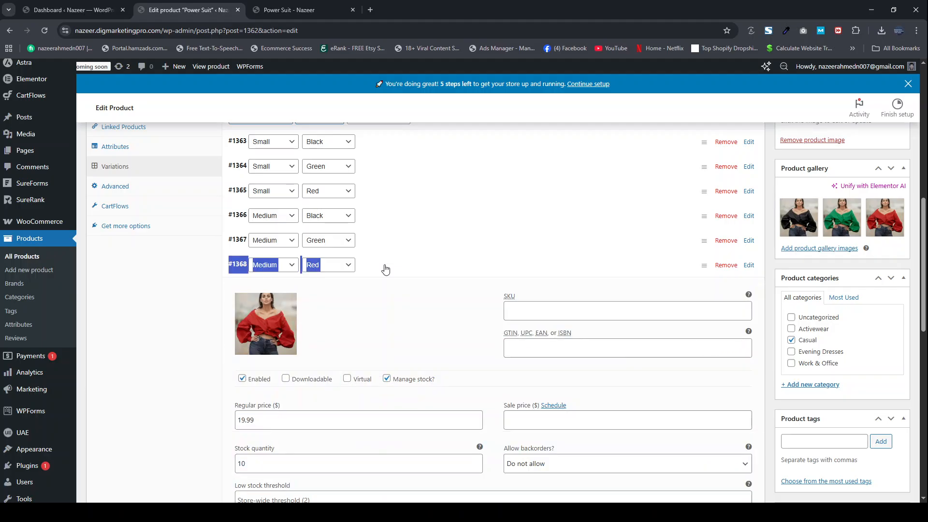
- Assign the black blouse photo from the media library as the image of the Large Black variation
{"action": "left_click", "coordinate": [378, 292]}
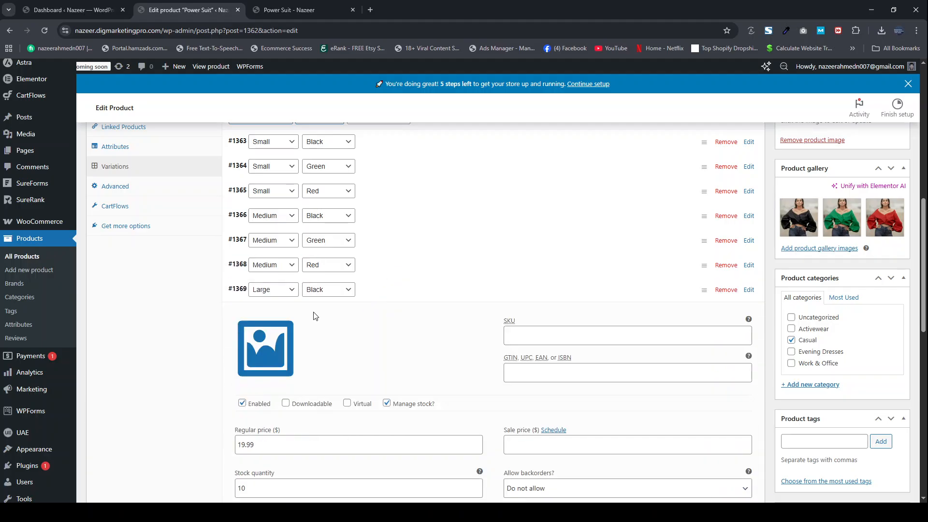
{"action": "left_click", "coordinate": [265, 347]}
{"action": "left_click", "coordinate": [202, 296]}
{"action": "left_click", "coordinate": [872, 474]}
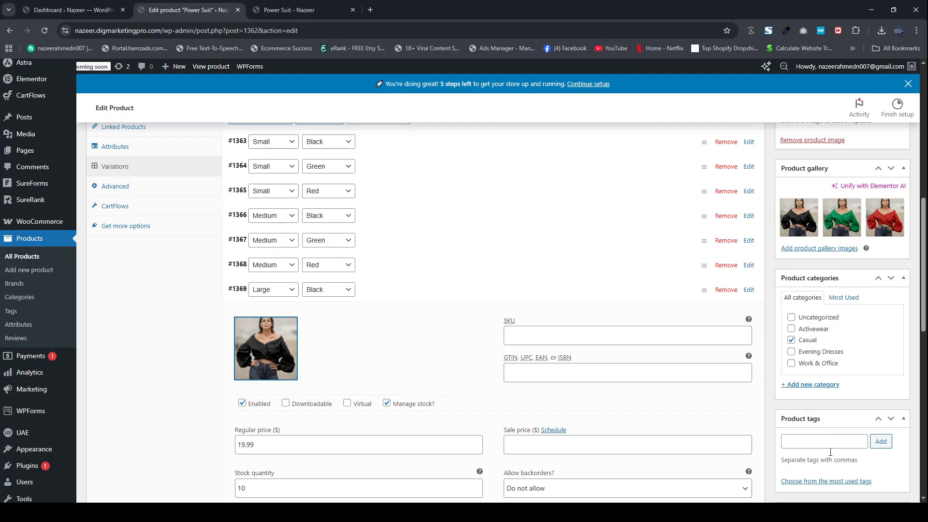
{"action": "left_click", "coordinate": [373, 294]}
- Assign the green blouse photo from the media library as the image of the Large Green variation
{"action": "left_click", "coordinate": [378, 315]}
{"action": "left_click", "coordinate": [283, 377]}
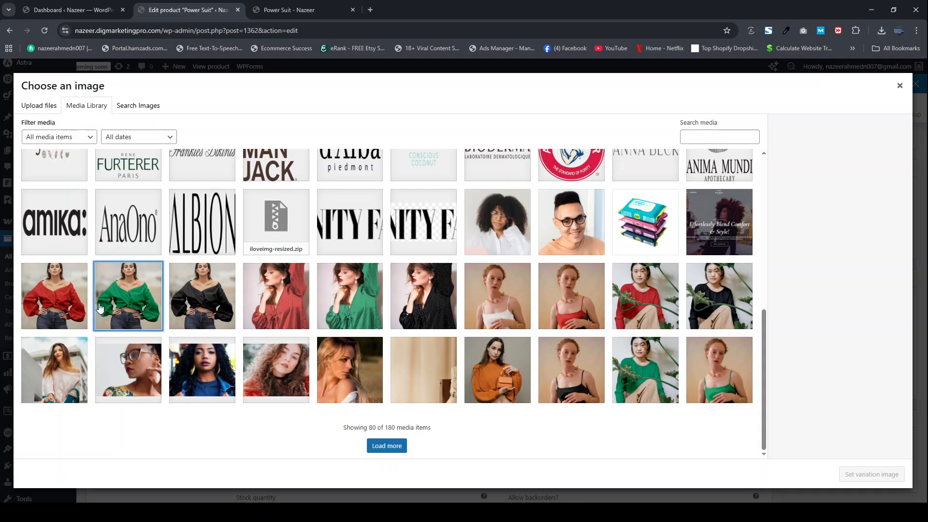
{"action": "left_click", "coordinate": [128, 296]}
{"action": "left_click", "coordinate": [863, 479]}
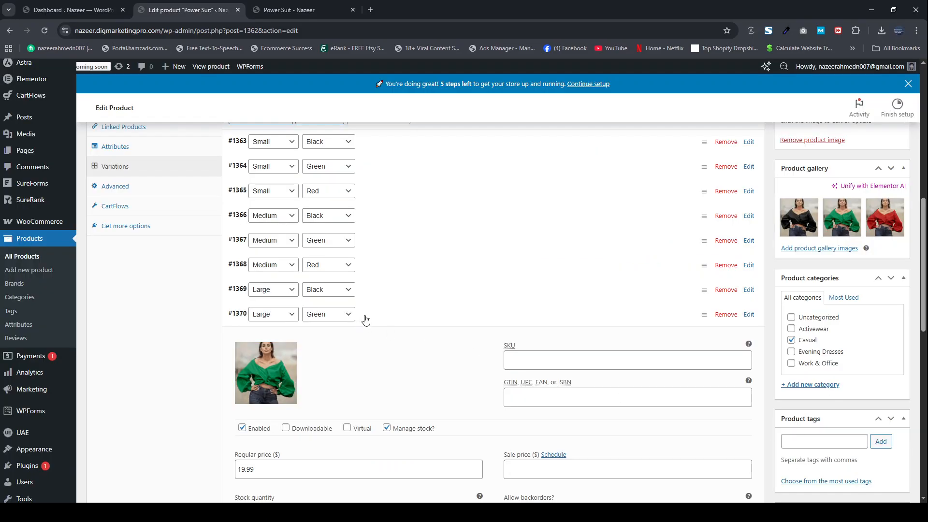
{"action": "left_click", "coordinate": [363, 318]}
- Assign img-08-a-red.jpg from the media library as the image of the Large Red variation
{"action": "left_click", "coordinate": [363, 344]}
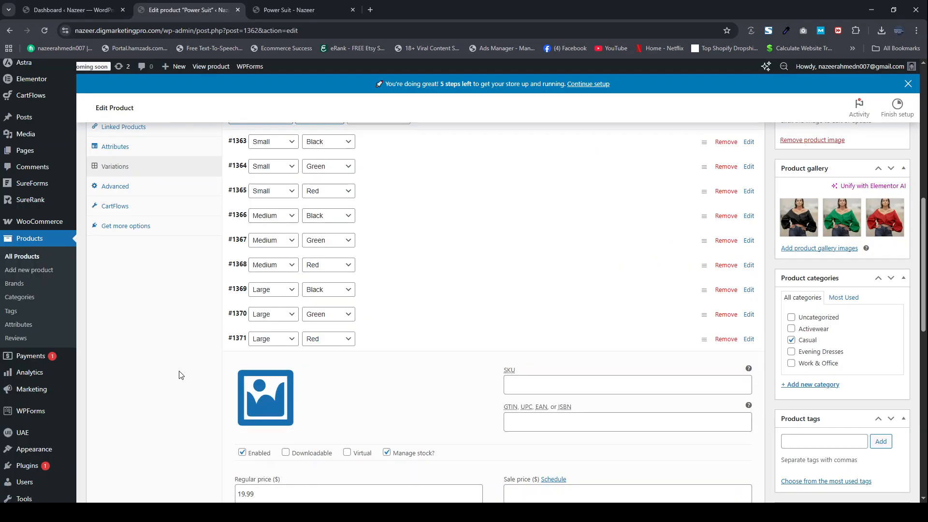
{"action": "left_click", "coordinate": [265, 399]}
{"action": "left_click", "coordinate": [57, 305]}
{"action": "left_click", "coordinate": [877, 476]}
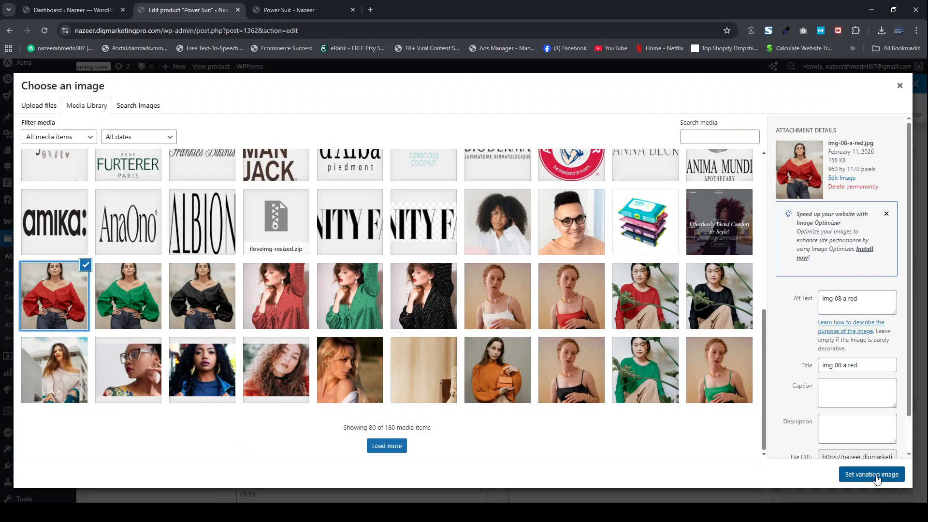
{"action": "left_click", "coordinate": [363, 344]}
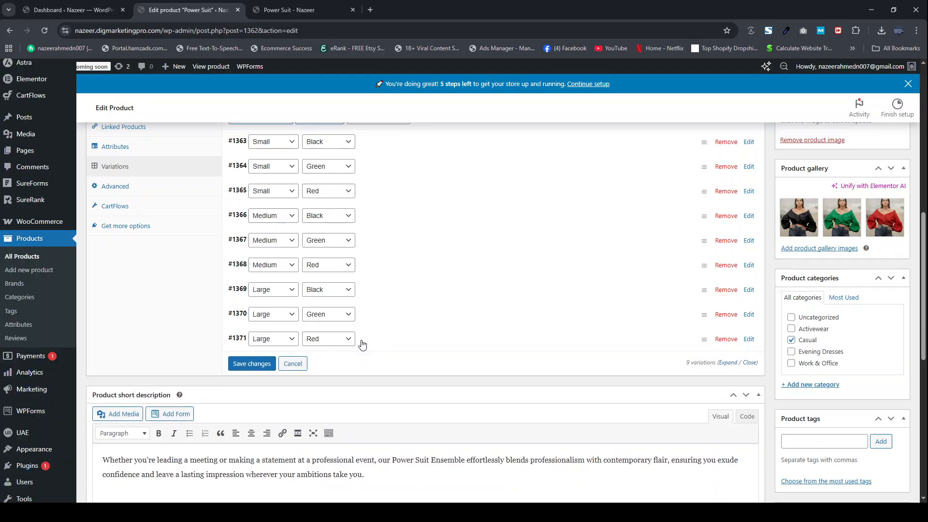
- Set the regular price of the Large Red variation to 29.99
{"action": "left_click", "coordinate": [363, 344]}
{"action": "scroll", "coordinate": [363, 344], "scroll_direction": "down", "scroll_amount": 3}
{"action": "left_click", "coordinate": [245, 349]}
{"action": "key", "text": "BackSpace"}
{"action": "key", "text": "BackSpace"}
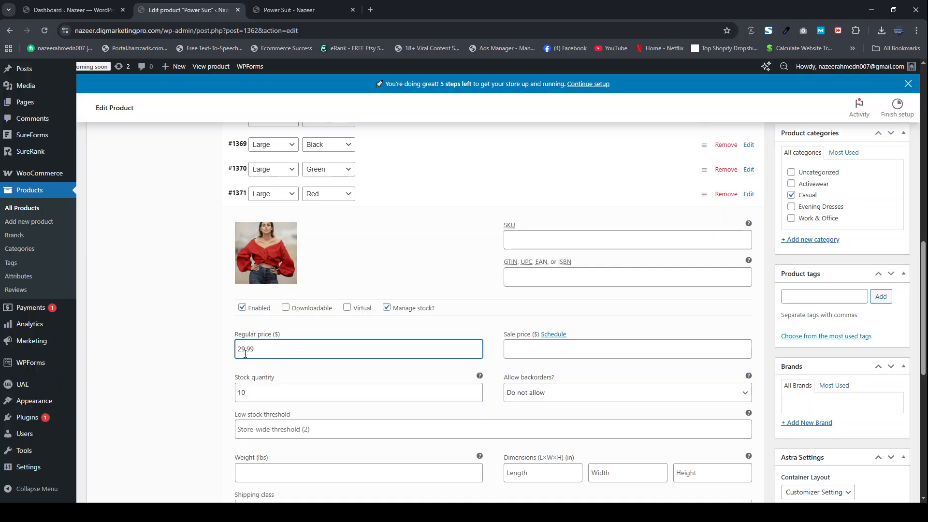
{"action": "scroll", "coordinate": [856, 223], "scroll_direction": "up", "scroll_amount": 6}
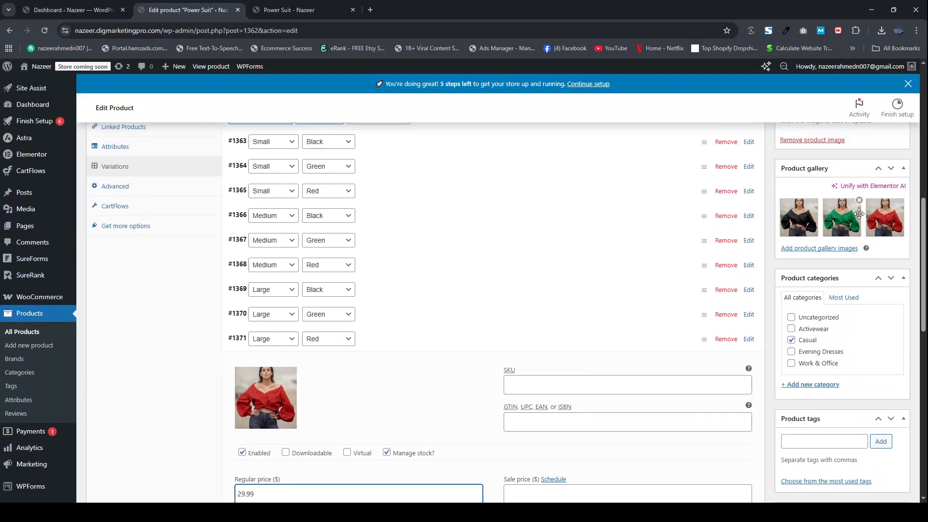
{"action": "scroll", "coordinate": [856, 228], "scroll_direction": "down", "scroll_amount": 5}
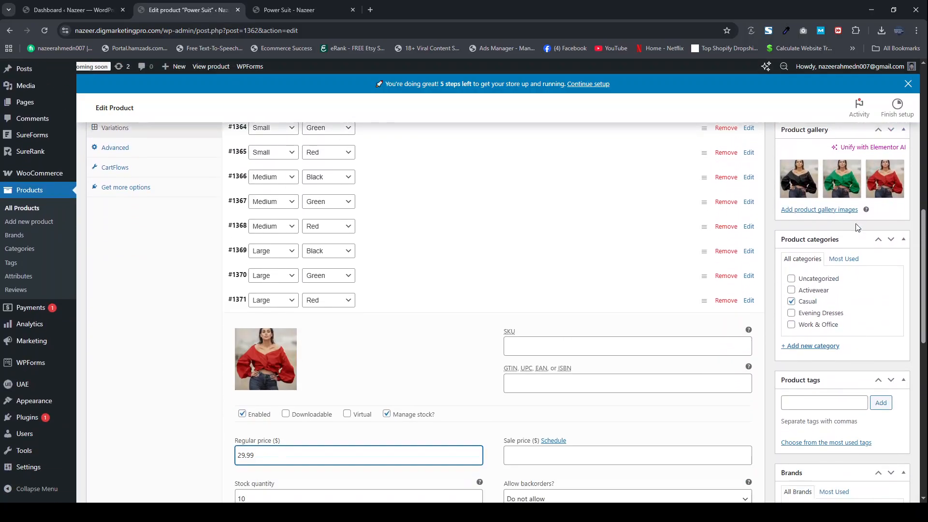
- Update the Power Suit product with its finished variations and reload its storefront page
{"action": "scroll", "coordinate": [856, 223], "scroll_direction": "up", "scroll_amount": 8}
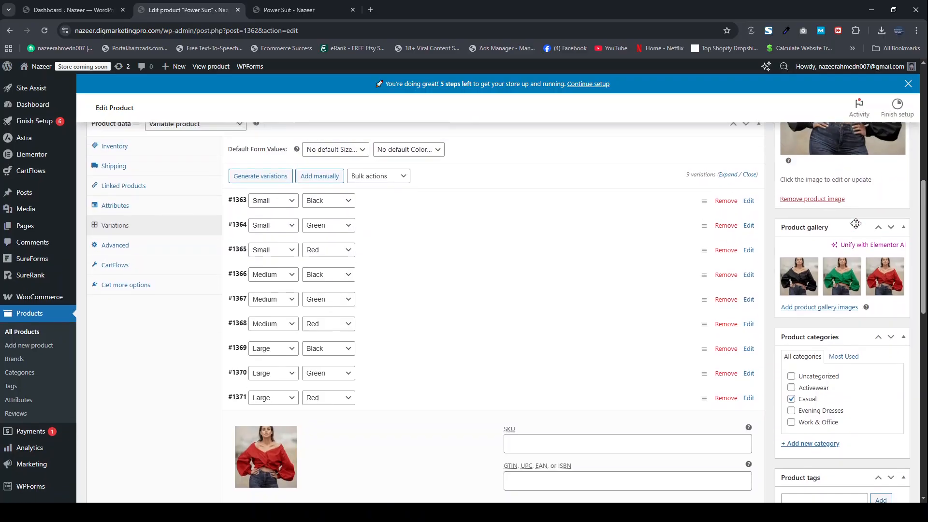
{"action": "scroll", "coordinate": [856, 227], "scroll_direction": "up", "scroll_amount": 2}
{"action": "left_click", "coordinate": [888, 344]}
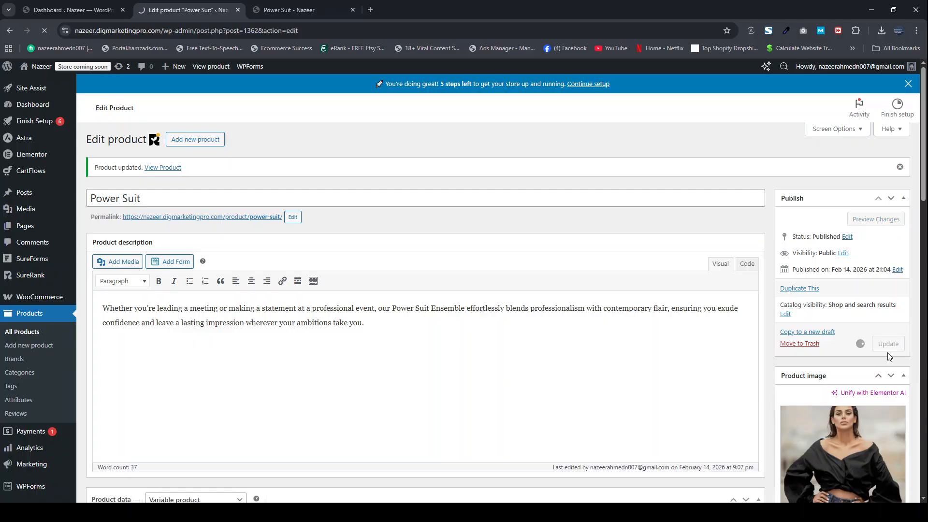
{"action": "left_click", "coordinate": [258, 13]}
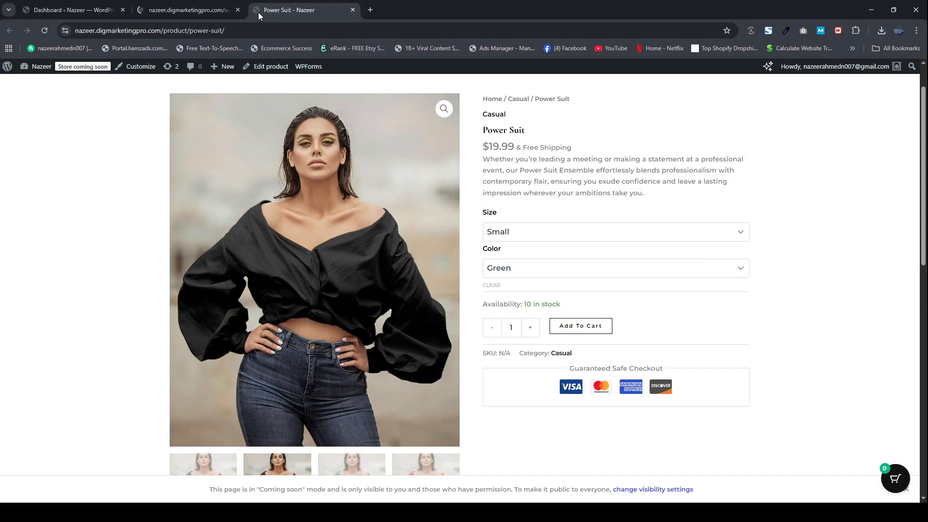
{"action": "left_click", "coordinate": [44, 31]}
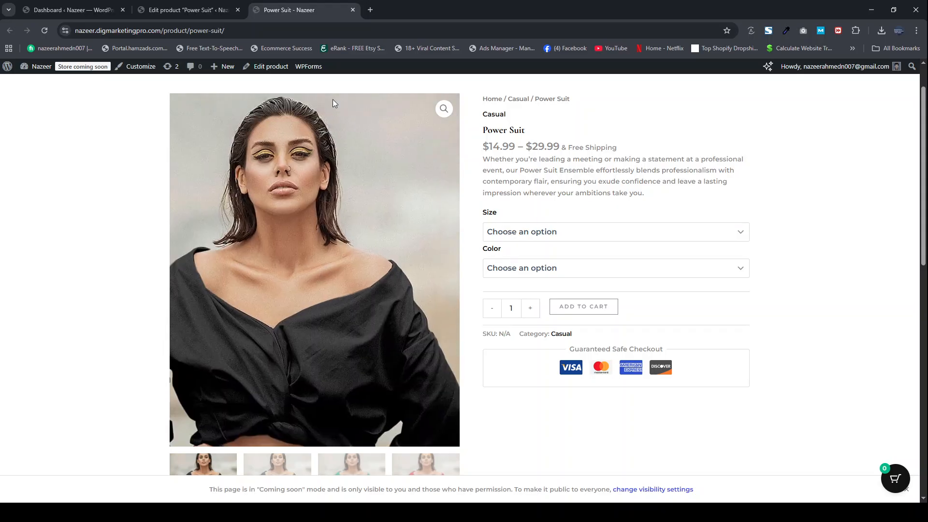
- Set the Power Suit's default form values to size Medium and color Black, and save the variation changes
{"action": "left_click", "coordinate": [188, 10]}
{"action": "scroll", "coordinate": [253, 348], "scroll_direction": "down", "scroll_amount": 6}
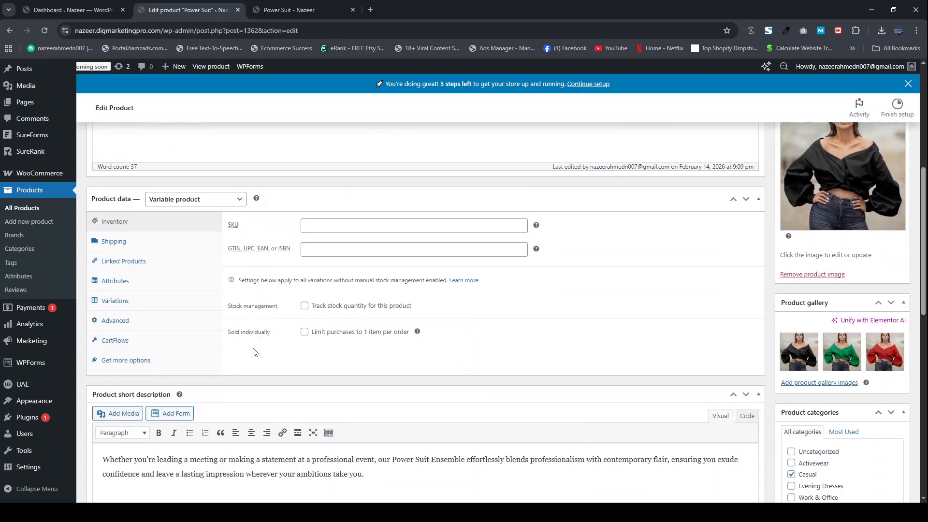
{"action": "left_click", "coordinate": [157, 261]}
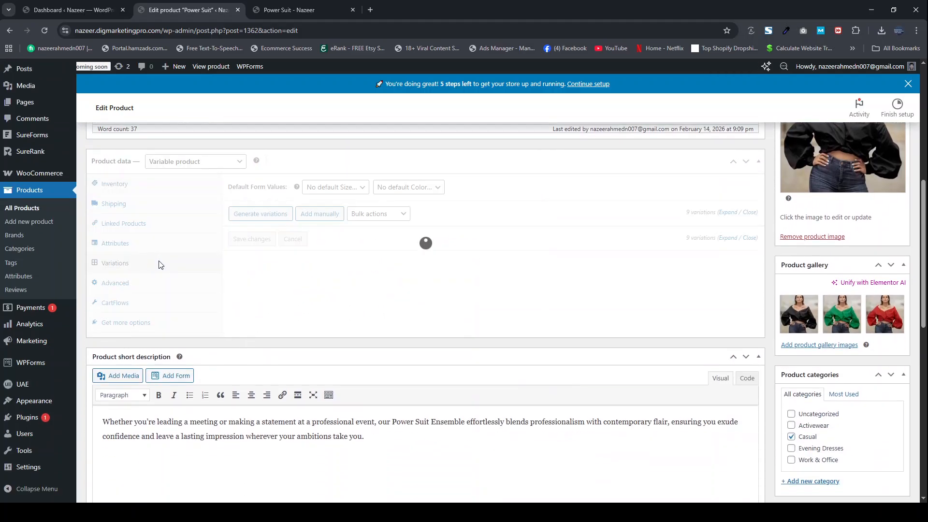
{"action": "left_click", "coordinate": [314, 190]}
{"action": "left_click", "coordinate": [319, 215]}
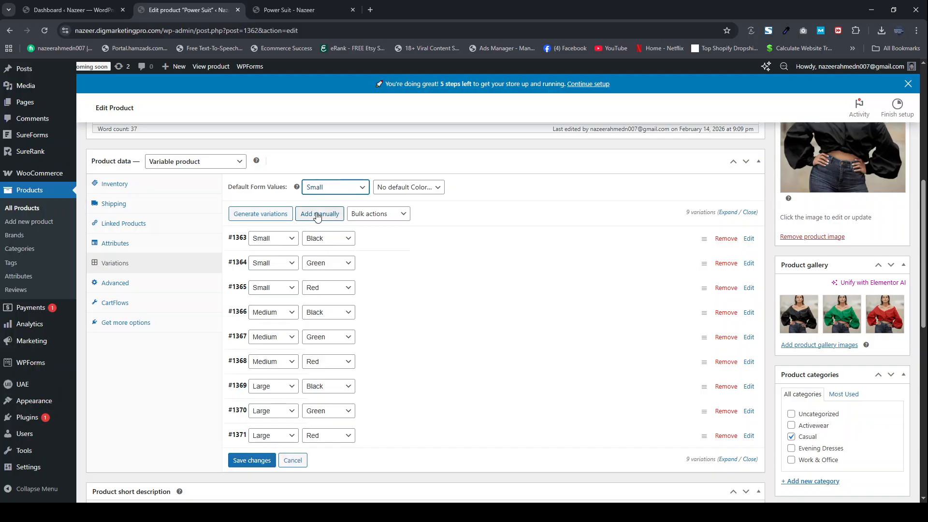
{"action": "left_click", "coordinate": [383, 190]}
{"action": "left_click", "coordinate": [388, 215]}
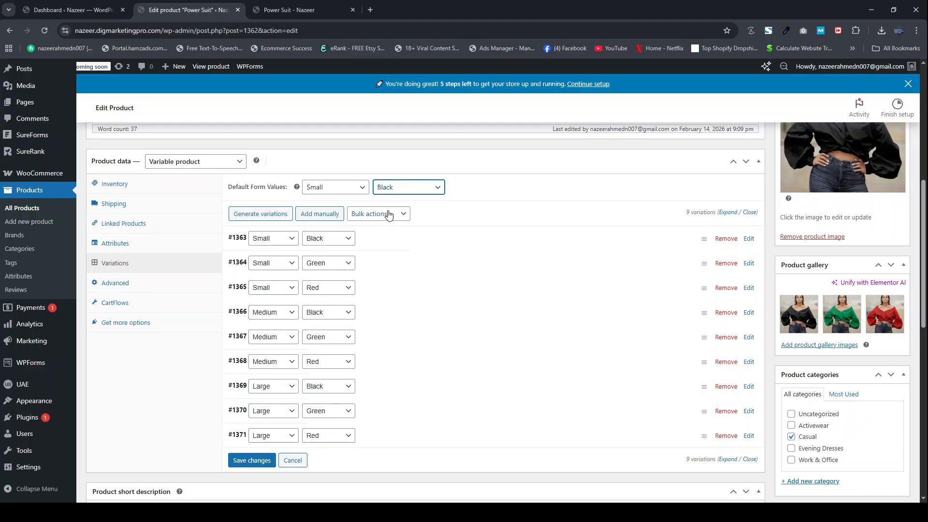
{"action": "left_click", "coordinate": [330, 187]}
{"action": "left_click", "coordinate": [331, 227]}
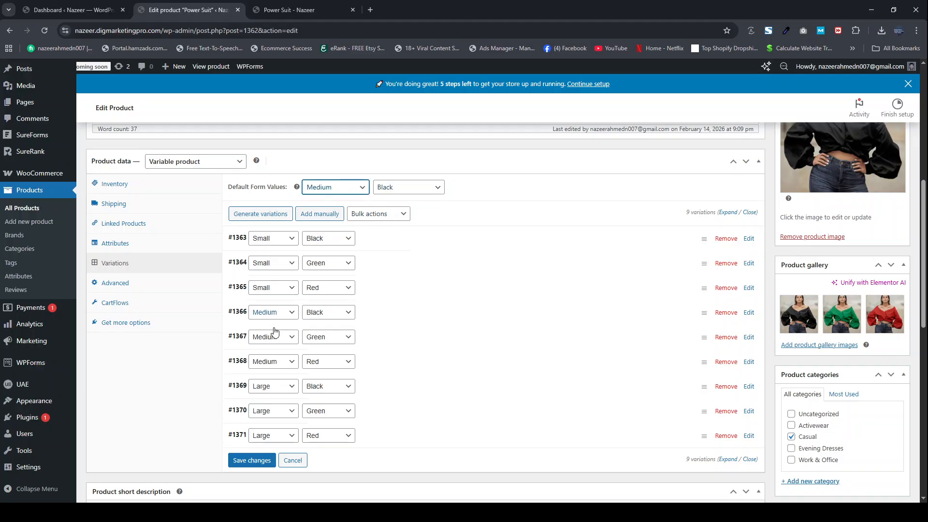
{"action": "left_click", "coordinate": [252, 461]}
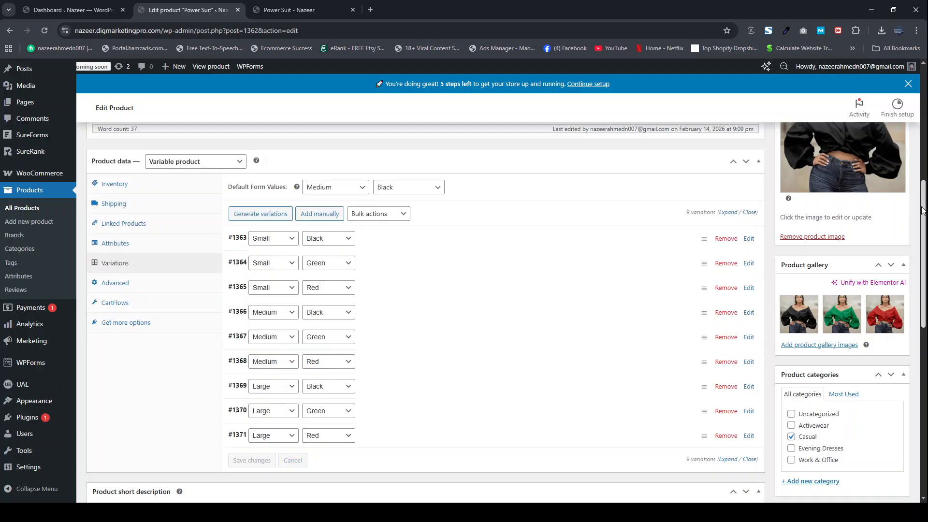
- Update the product with the new default variation and refresh its storefront page
{"action": "scroll", "coordinate": [907, 214], "scroll_direction": "up", "scroll_amount": 1}
{"action": "scroll", "coordinate": [908, 214], "scroll_direction": "up", "scroll_amount": 5}
{"action": "left_click", "coordinate": [889, 247]}
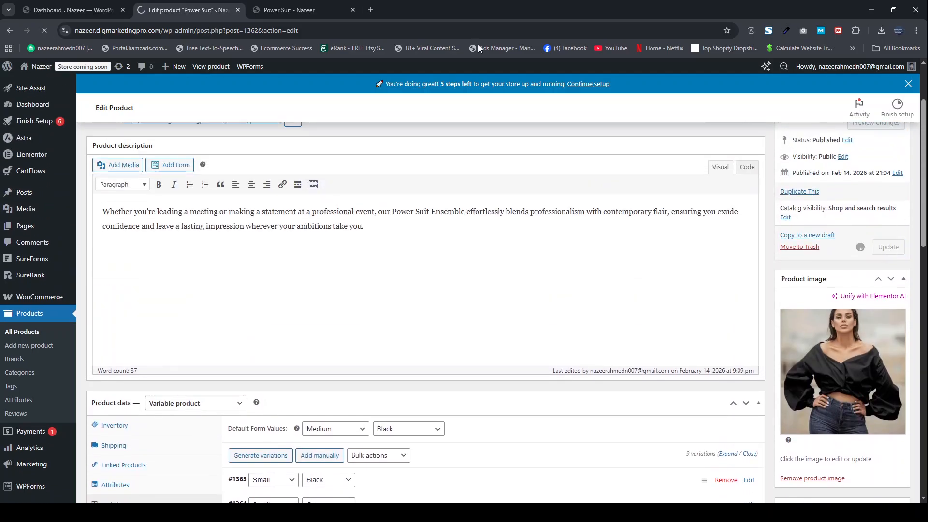
{"action": "left_click", "coordinate": [287, 7]}
{"action": "left_click", "coordinate": [44, 30]}
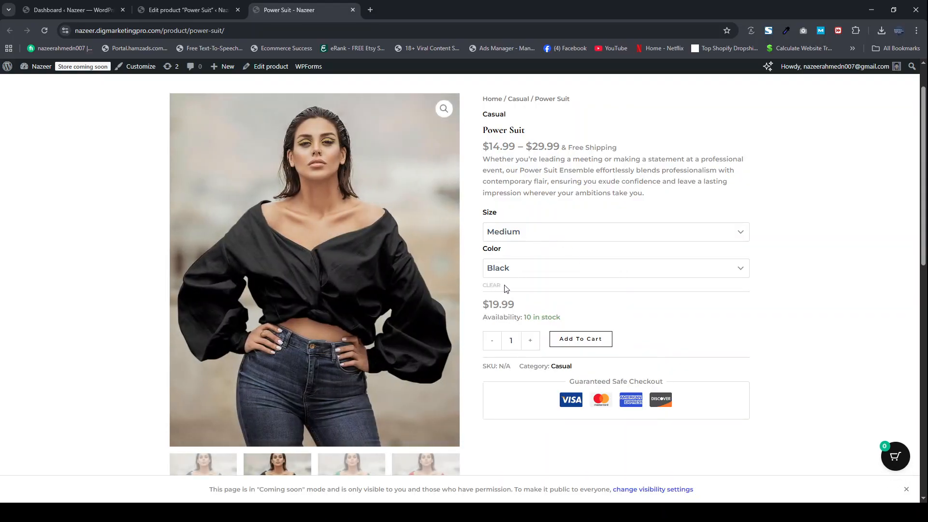
- Switch between sizes and colors on the storefront page to check each variation's image, price and stock
{"action": "left_click", "coordinate": [516, 236]}
{"action": "left_click", "coordinate": [509, 262]}
{"action": "left_click", "coordinate": [509, 307]}
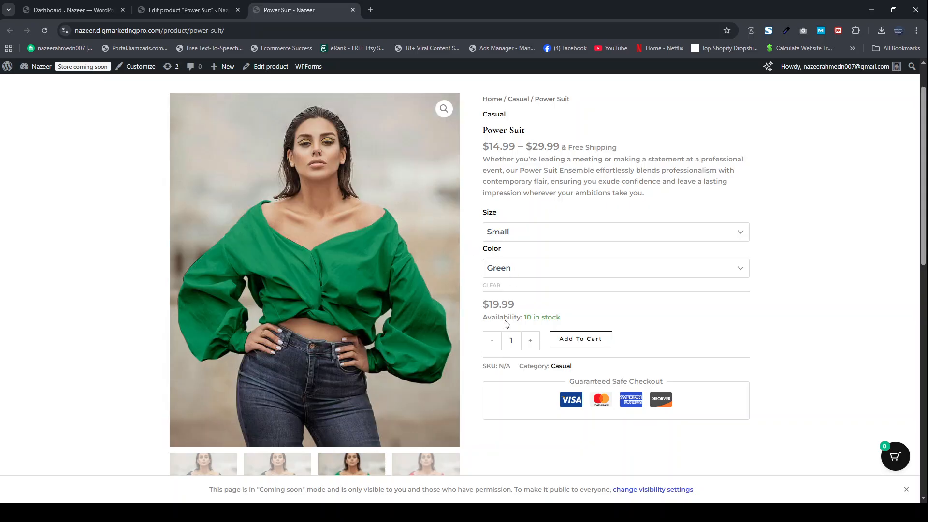
{"action": "left_click", "coordinate": [507, 324]}
{"action": "left_click", "coordinate": [510, 278]}
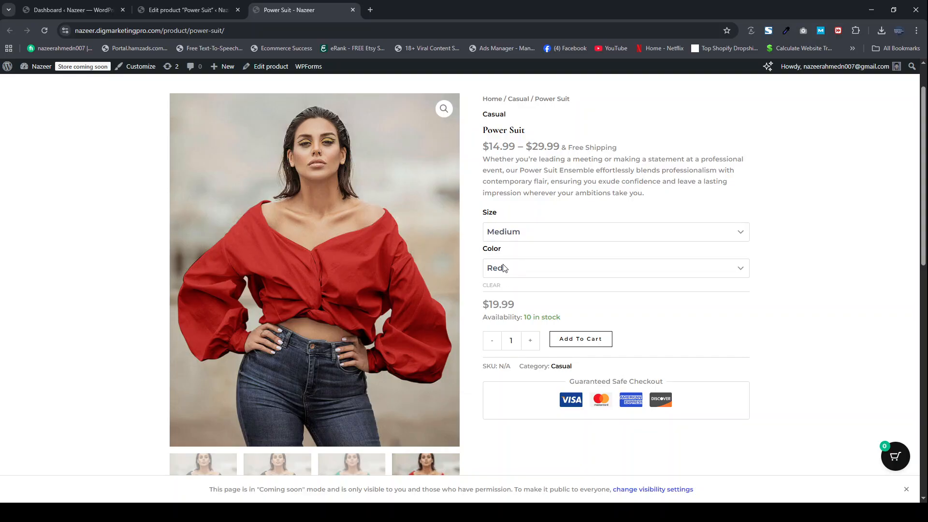
{"action": "left_click", "coordinate": [504, 294]}
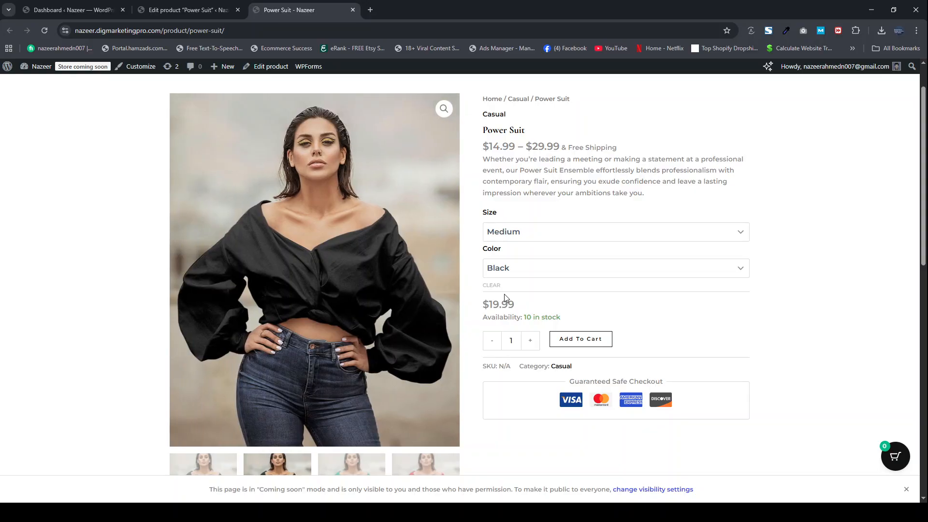
{"action": "scroll", "coordinate": [506, 296], "scroll_direction": "up", "scroll_amount": 1}
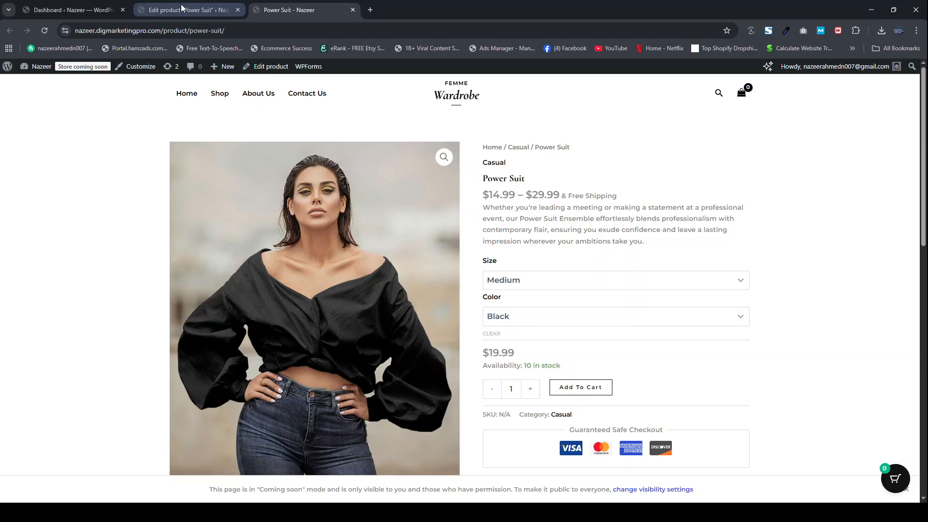
- Find Variation Swatches for WooCommerce among the installed plugins and copy its name
{"action": "left_click", "coordinate": [88, 13]}
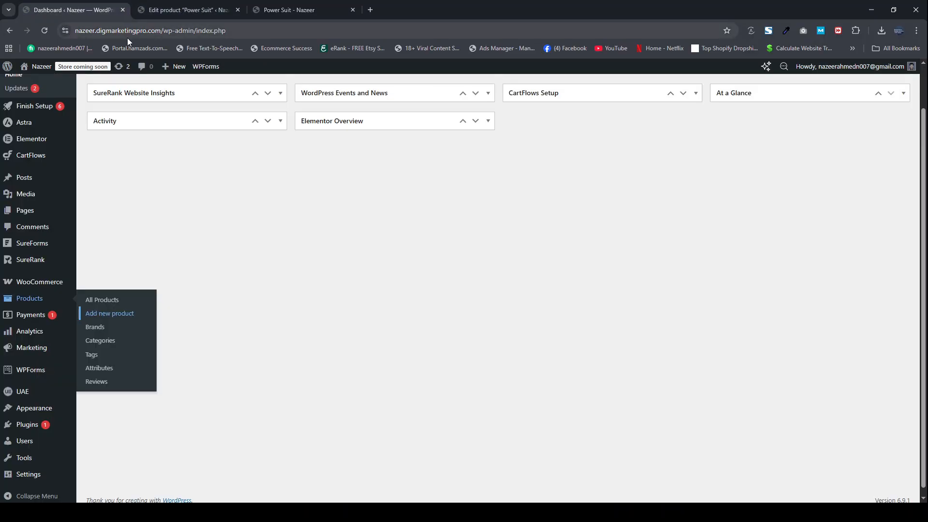
{"action": "left_click", "coordinate": [35, 421]}
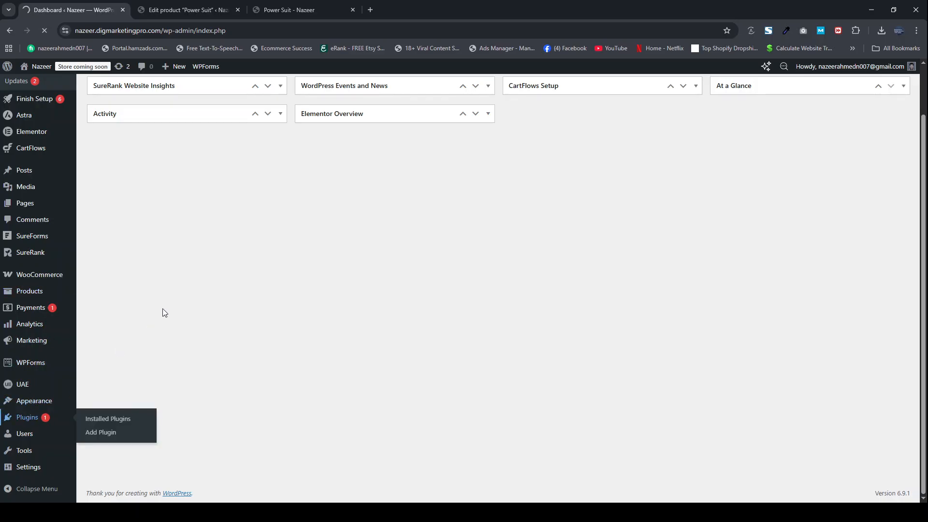
{"action": "scroll", "coordinate": [163, 311], "scroll_direction": "down", "scroll_amount": 7}
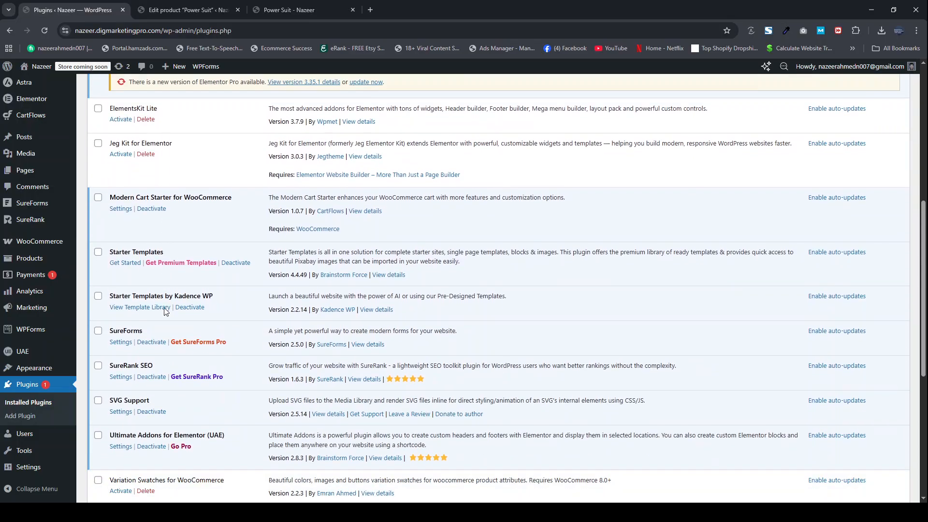
{"action": "scroll", "coordinate": [164, 311], "scroll_direction": "down", "scroll_amount": 4}
{"action": "mouse_move", "coordinate": [231, 288]}
{"action": "left_mouse_down"}
{"action": "mouse_move", "coordinate": [111, 286]}
{"action": "mouse_move", "coordinate": [227, 291]}
{"action": "left_mouse_up"}
{"action": "key", "text": "ctrl+c"}
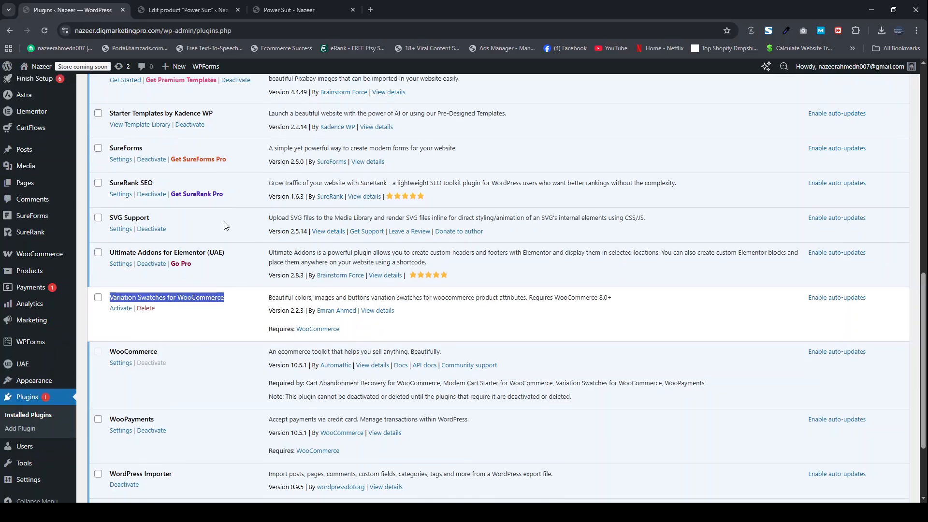
- Search the plugins available to add for Variation Swatches for WooCommerce and activate the already installed one
{"action": "scroll", "coordinate": [223, 226], "scroll_direction": "up", "scroll_amount": 3}
{"action": "scroll", "coordinate": [223, 226], "scroll_direction": "up", "scroll_amount": 8}
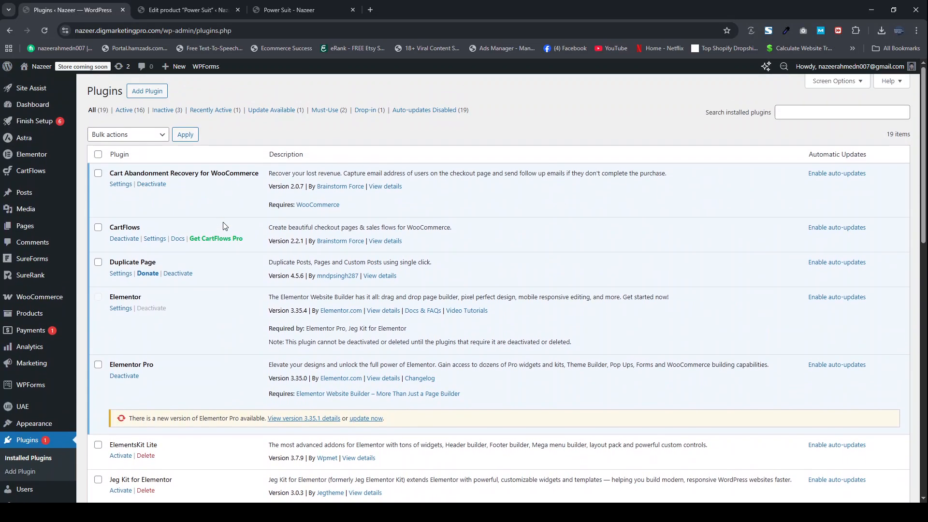
{"action": "left_click", "coordinate": [141, 91]}
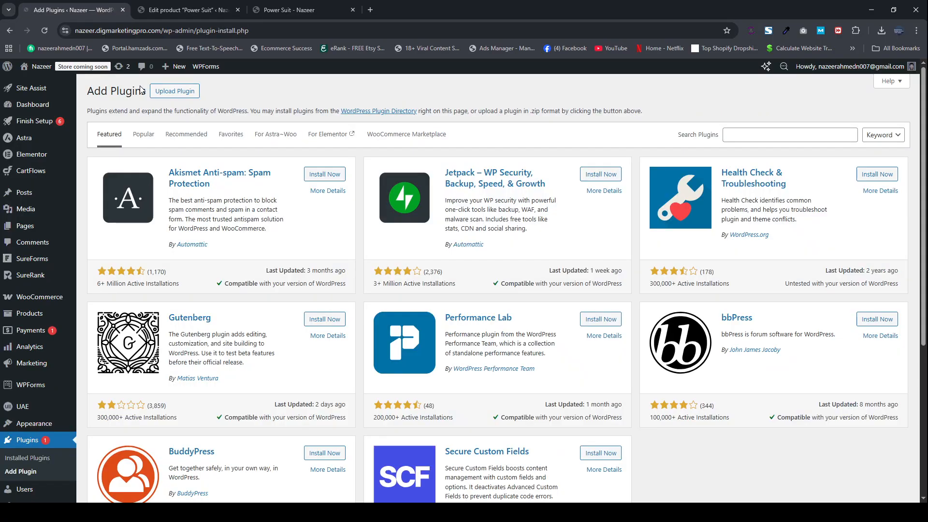
{"action": "left_click", "coordinate": [731, 135]}
{"action": "key", "text": "ctrl+v"}
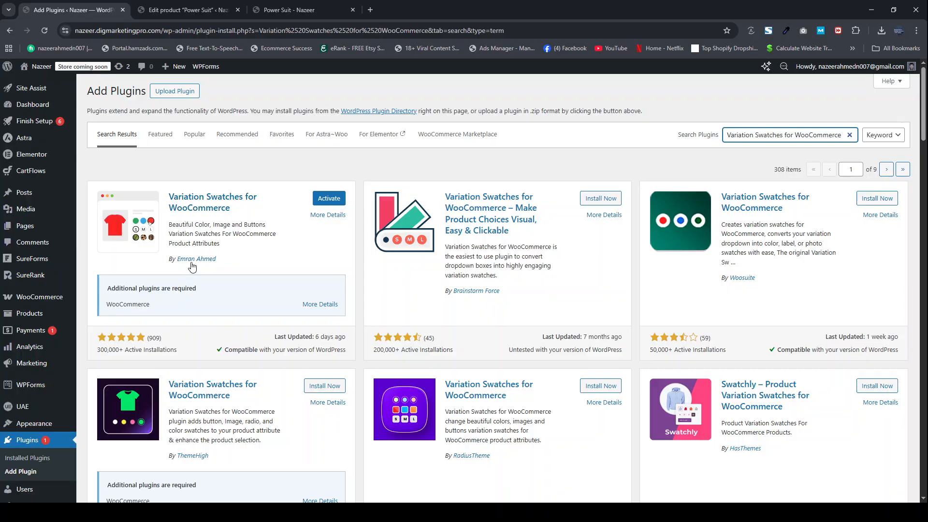
{"action": "left_click", "coordinate": [325, 202]}
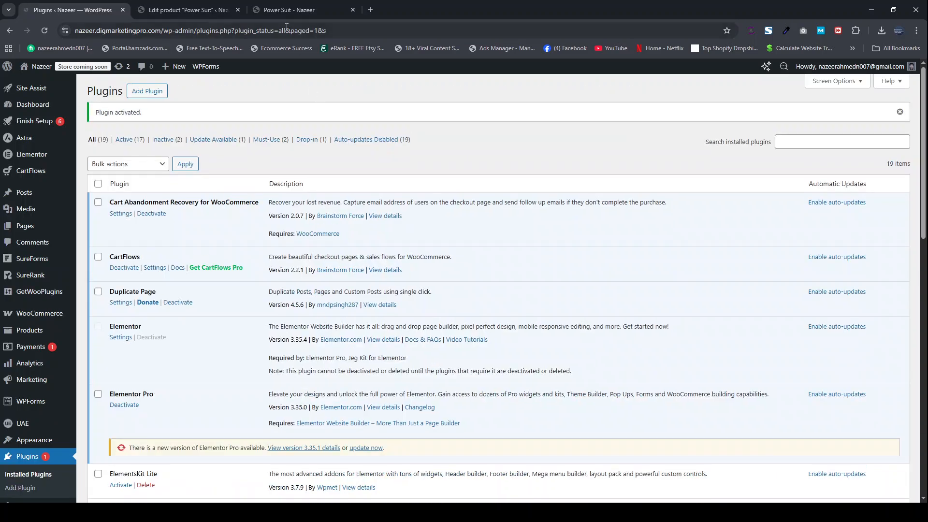
- Add a global product attribute named Size with the type Select and custom ordering
{"action": "left_click", "coordinate": [275, 11]}
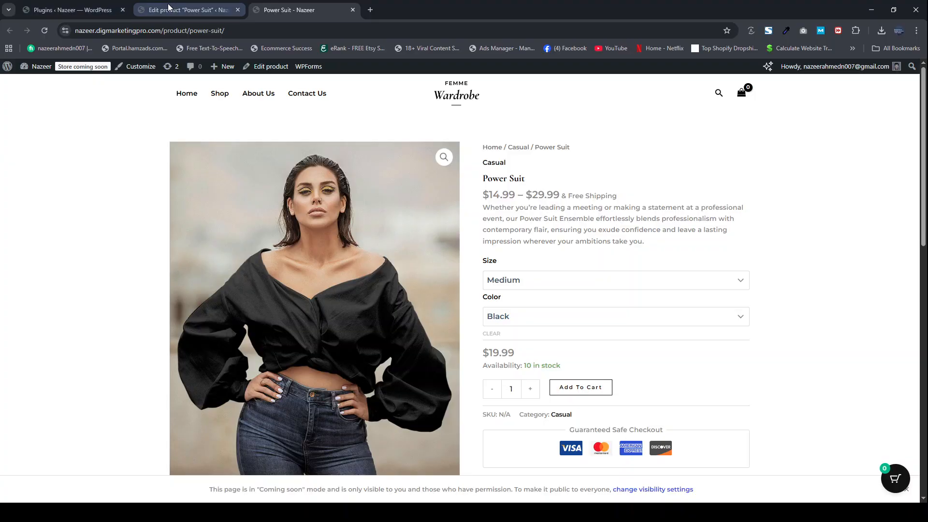
{"action": "left_click", "coordinate": [81, 10]}
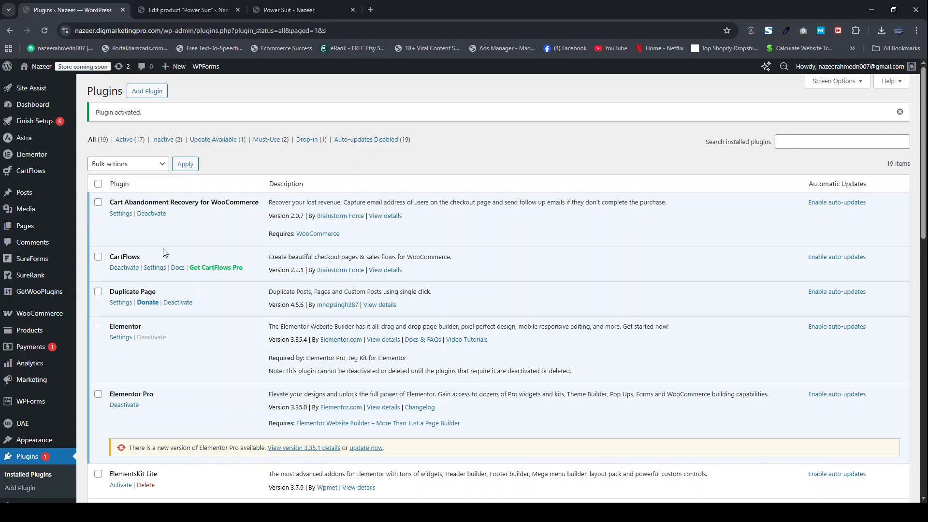
{"action": "scroll", "coordinate": [162, 248], "scroll_direction": "down", "scroll_amount": 2}
{"action": "mouse_move", "coordinate": [35, 245]}
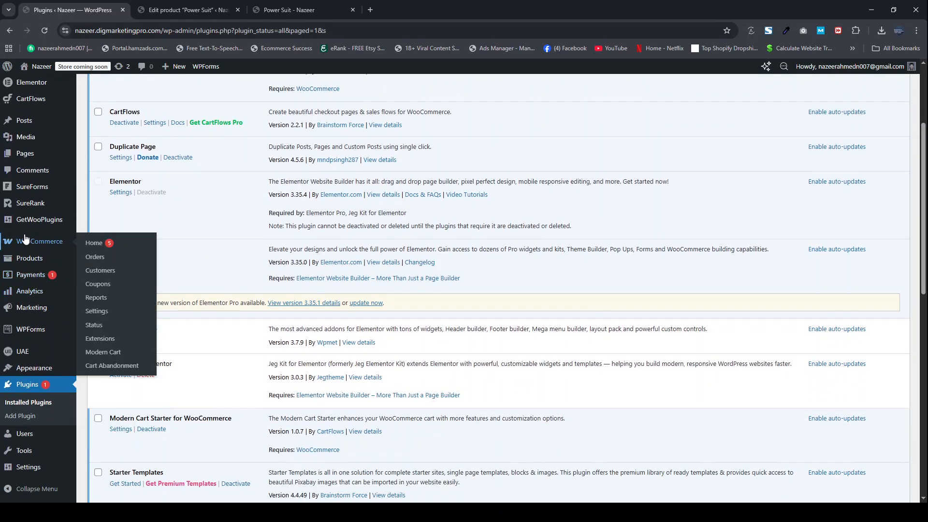
{"action": "mouse_move", "coordinate": [70, 268]}
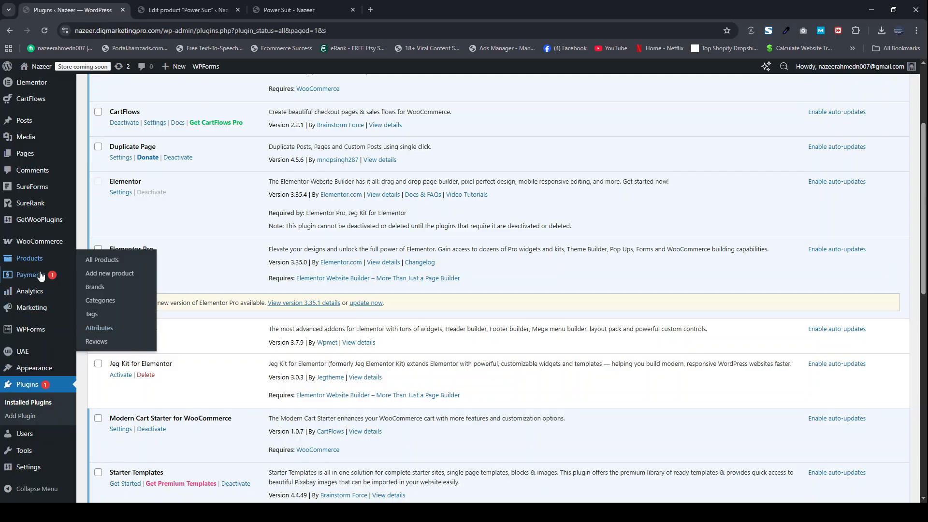
{"action": "left_click", "coordinate": [106, 332]}
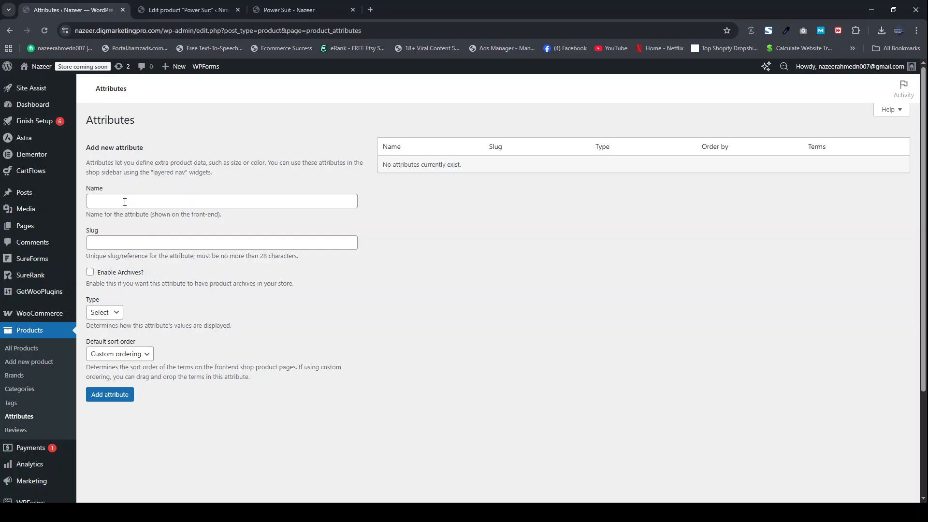
{"action": "left_click", "coordinate": [125, 202]}
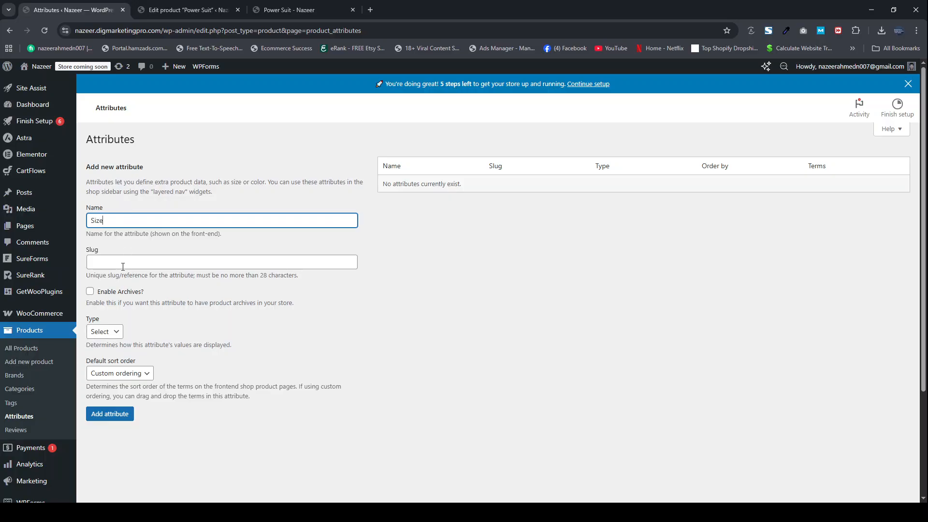
{"action": "left_click", "coordinate": [109, 333]}
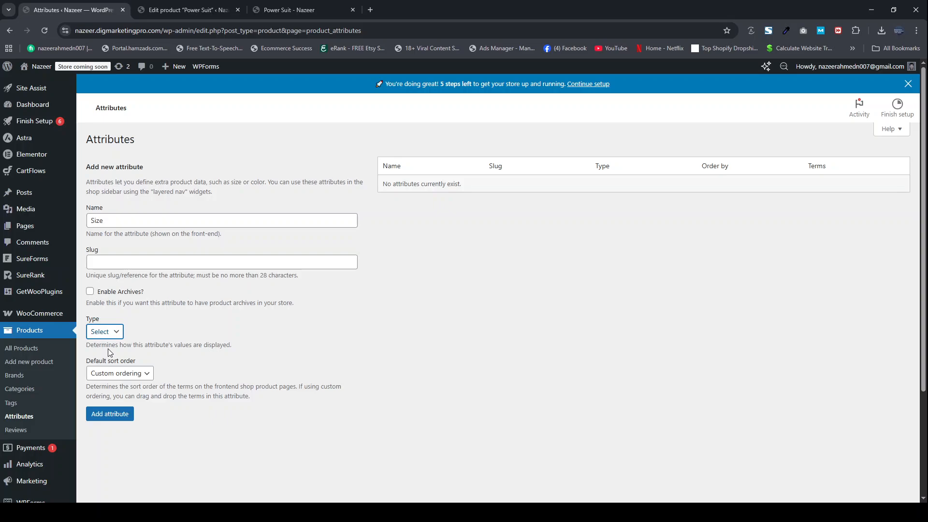
{"action": "left_click", "coordinate": [133, 341]}
{"action": "left_click", "coordinate": [109, 415]}
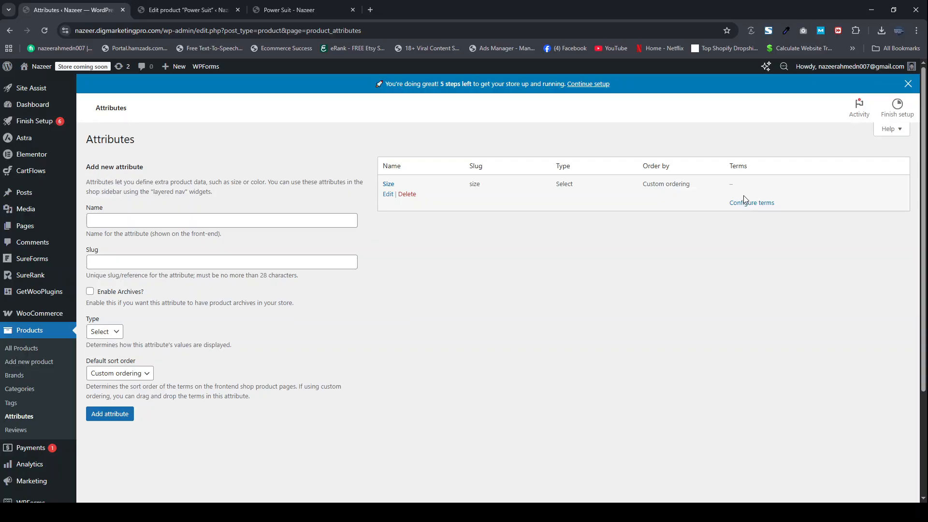
- Add a term named s to the global Size attribute
{"action": "left_click", "coordinate": [744, 204]}
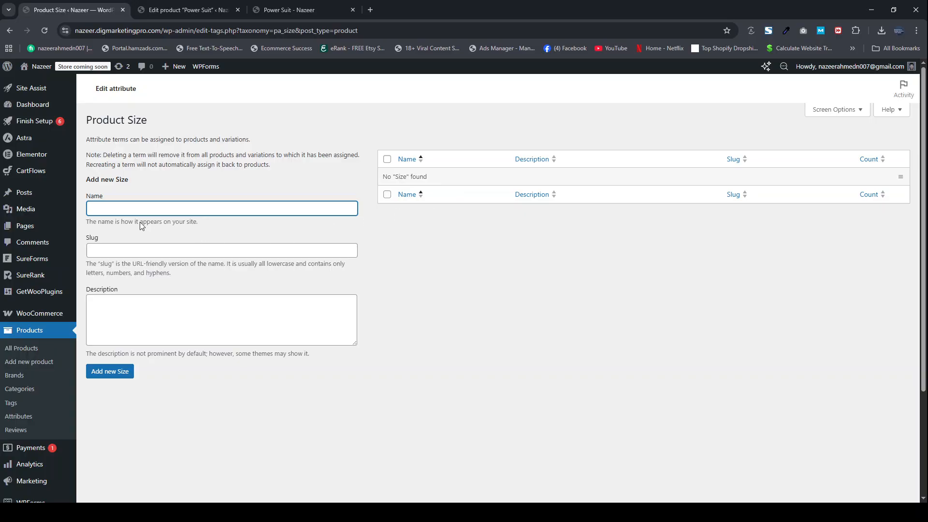
{"action": "left_click", "coordinate": [146, 228]}
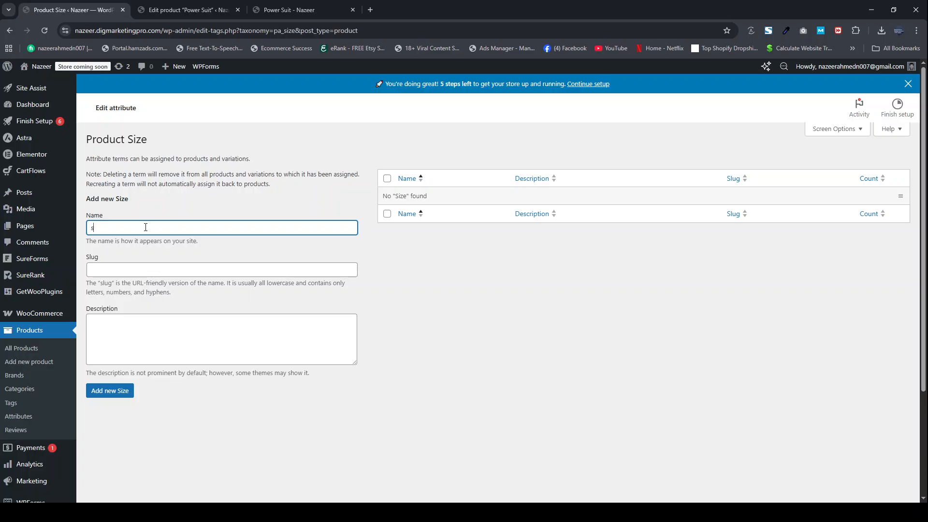
{"action": "left_click", "coordinate": [102, 390]}
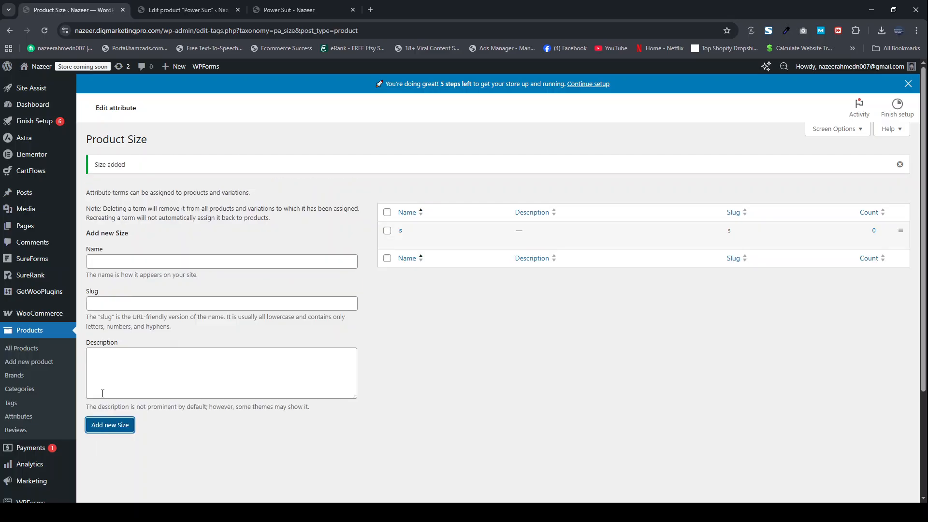
- Add two more terms, m and L, to the global Size attribute
{"action": "left_click", "coordinate": [114, 261]}
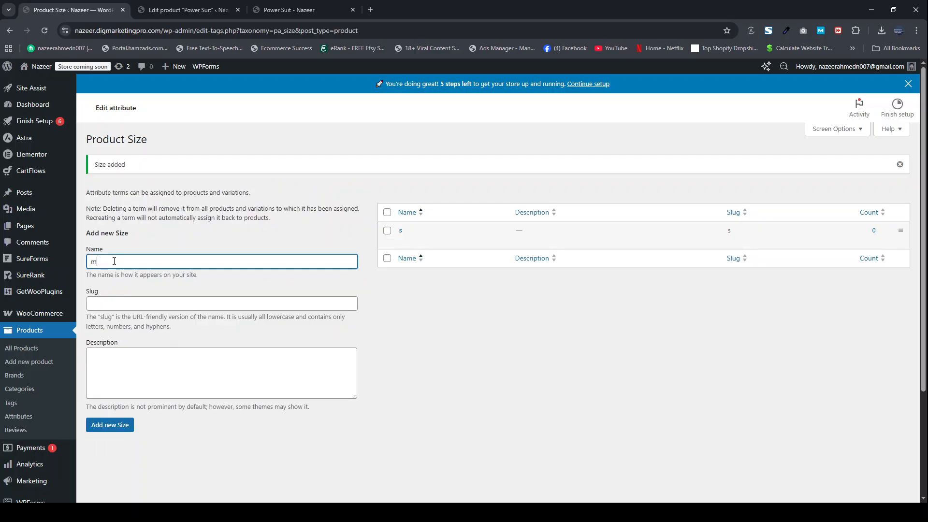
{"action": "left_click", "coordinate": [117, 423]}
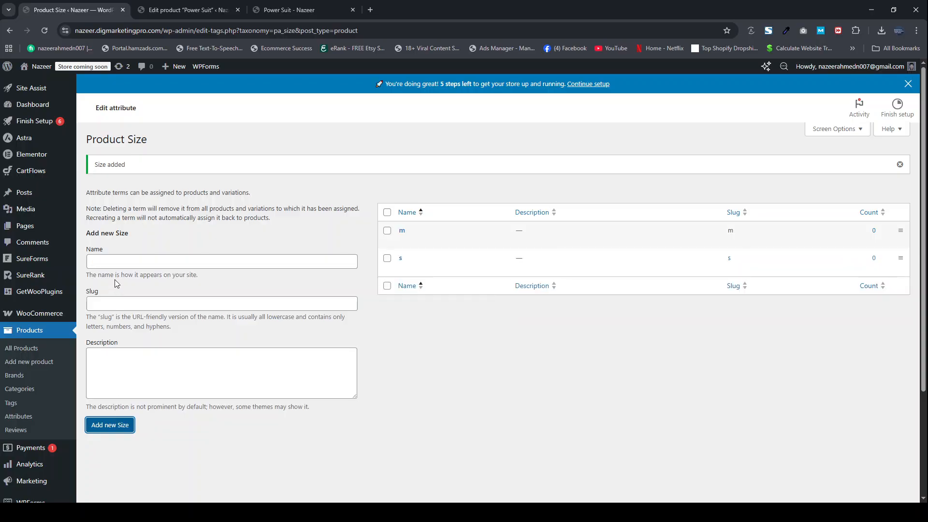
{"action": "left_click", "coordinate": [115, 263]}
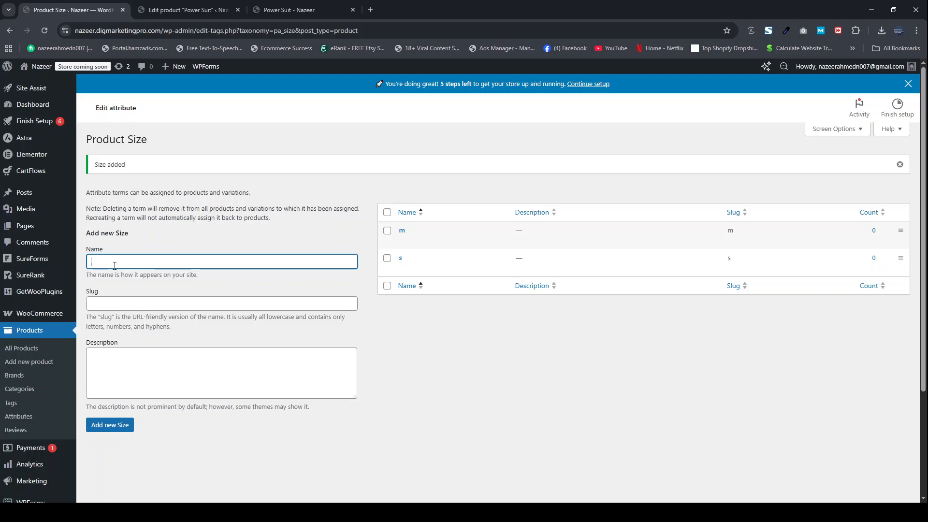
{"action": "left_click", "coordinate": [108, 426]}
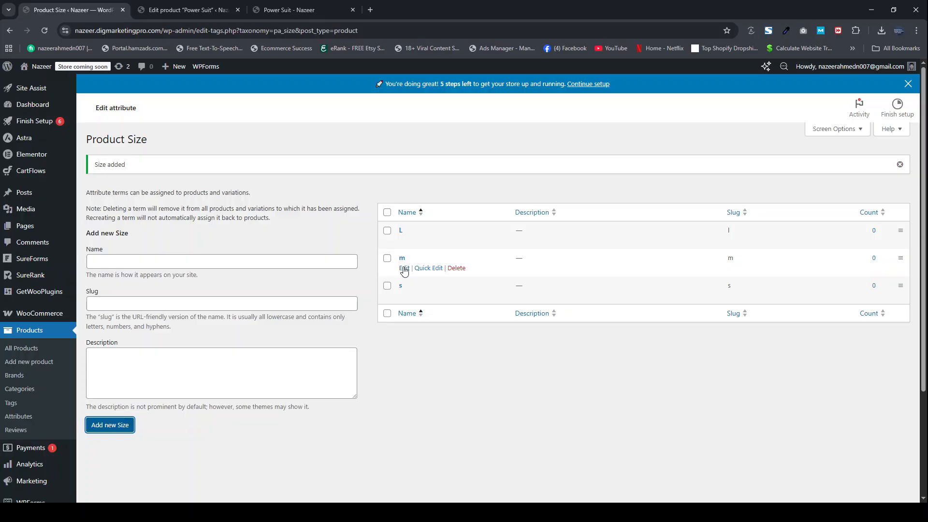
- Rename the Size term m as a capital M and return to the Size terms list
{"action": "left_click", "coordinate": [404, 269]}
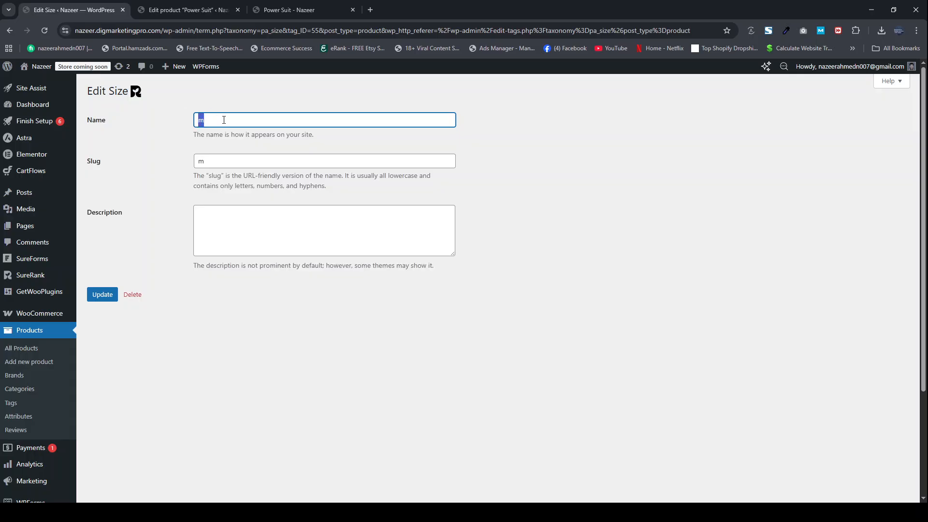
{"action": "key", "text": "BackSpace"}
{"action": "left_click", "coordinate": [104, 302]}
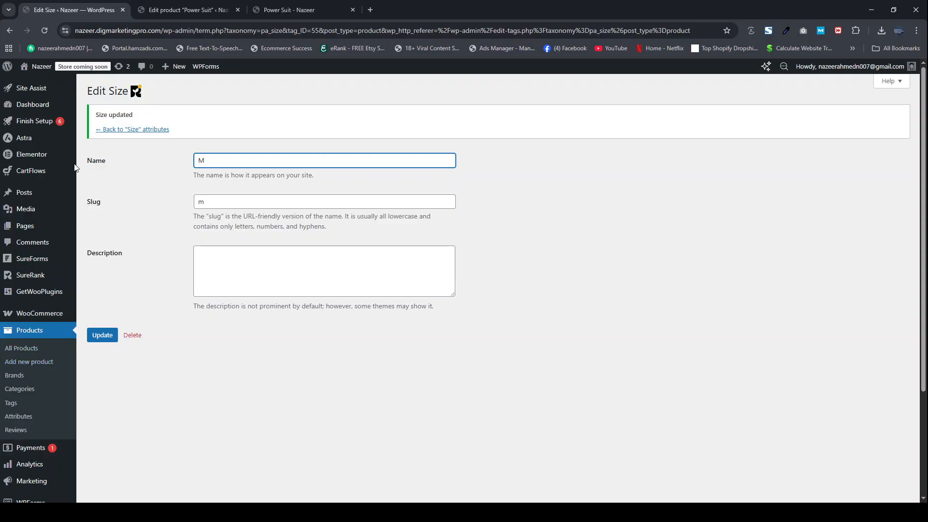
{"action": "left_click", "coordinate": [130, 131]}
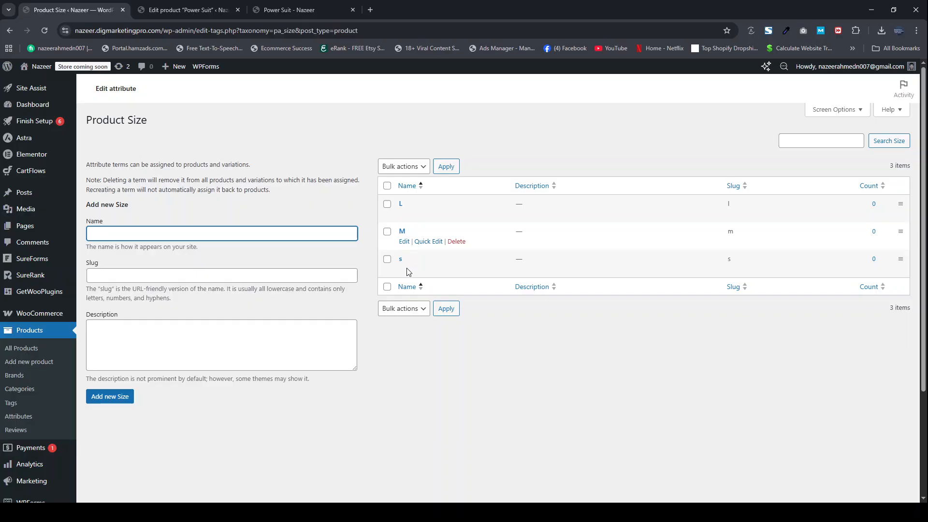
- Rename the Size term s as a capital S and return to the Size terms list
{"action": "left_click", "coordinate": [402, 288]}
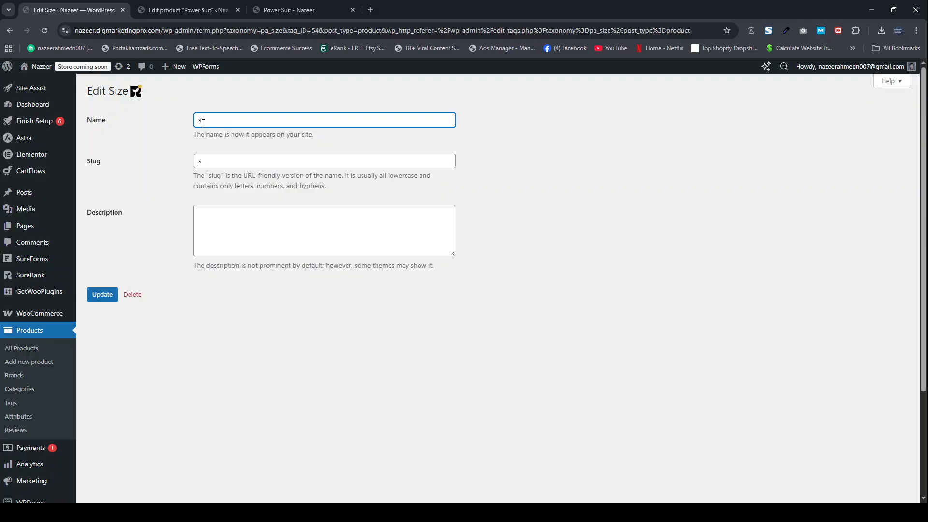
{"action": "left_click", "coordinate": [96, 298]}
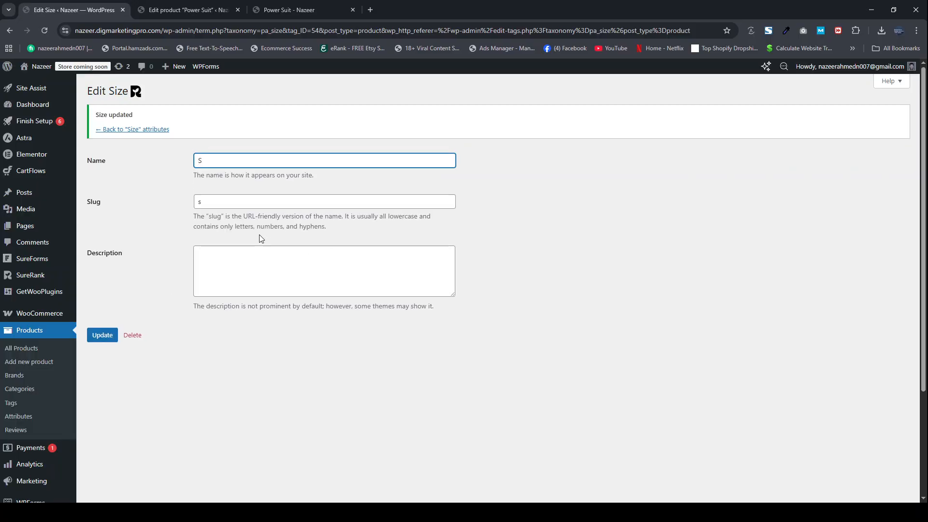
{"action": "left_click", "coordinate": [133, 131]}
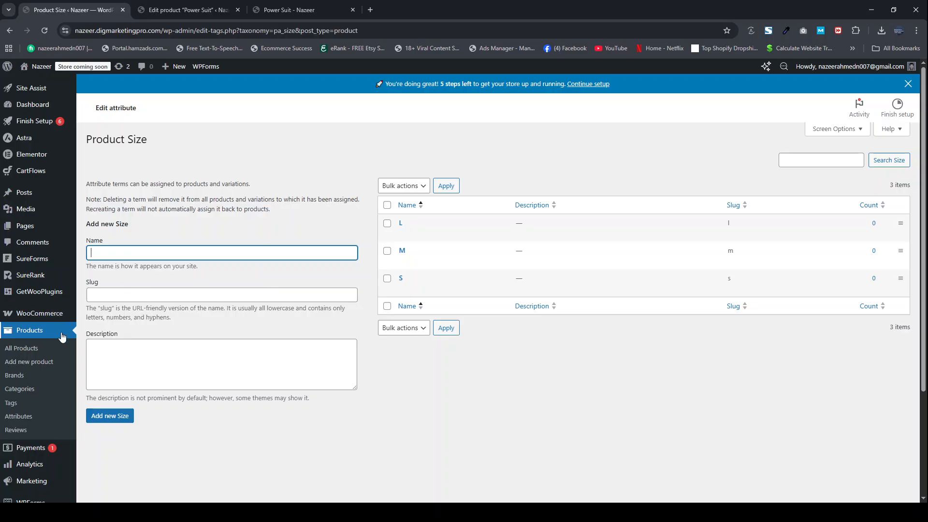
- Add a global product attribute named Color with the type Color and custom ordering
{"action": "scroll", "coordinate": [256, 269], "scroll_direction": "down", "scroll_amount": 1}
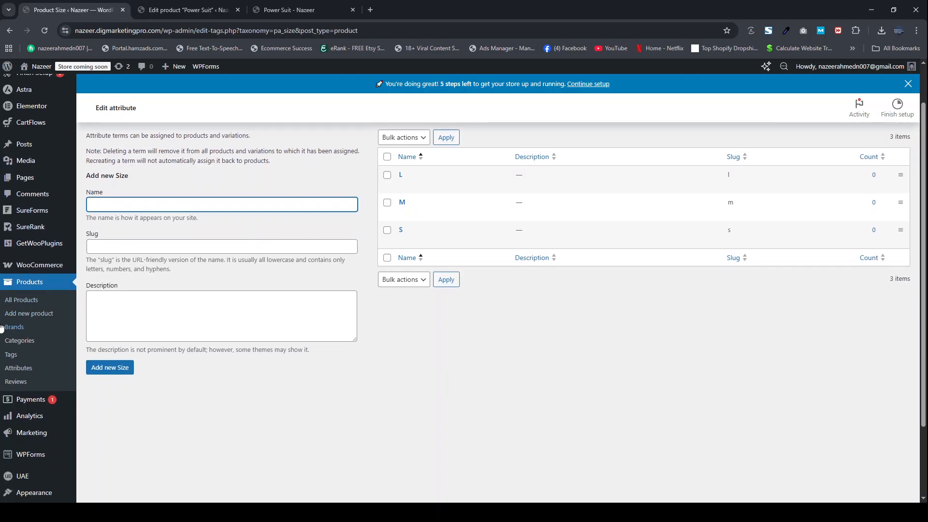
{"action": "left_click", "coordinate": [22, 369]}
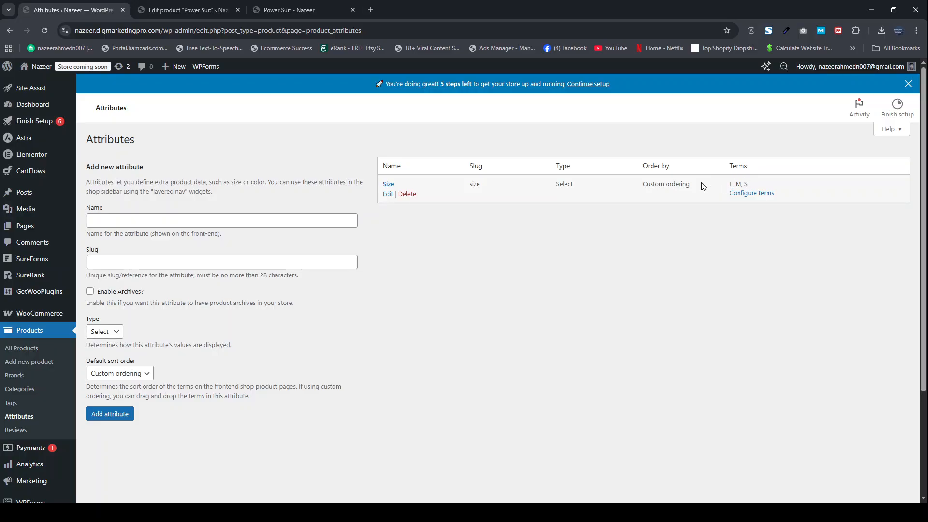
{"action": "left_click", "coordinate": [146, 224]}
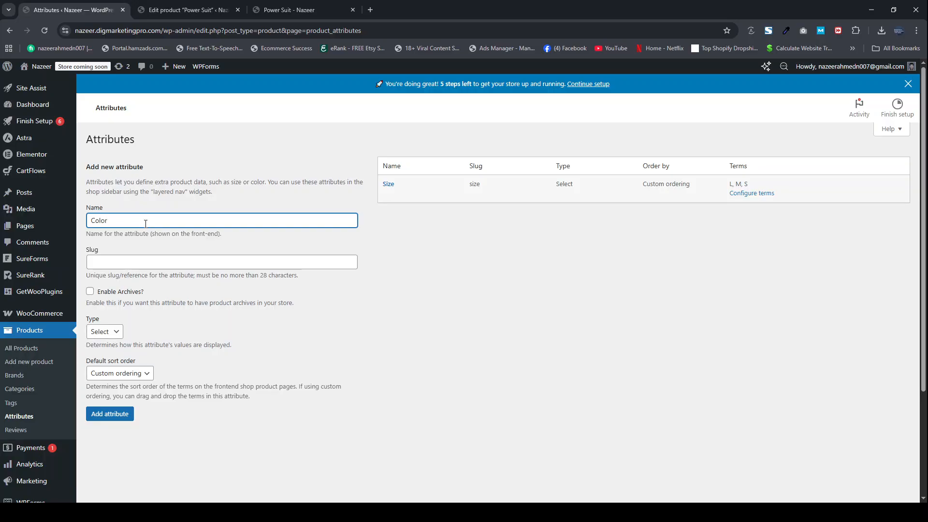
{"action": "left_click", "coordinate": [101, 337]}
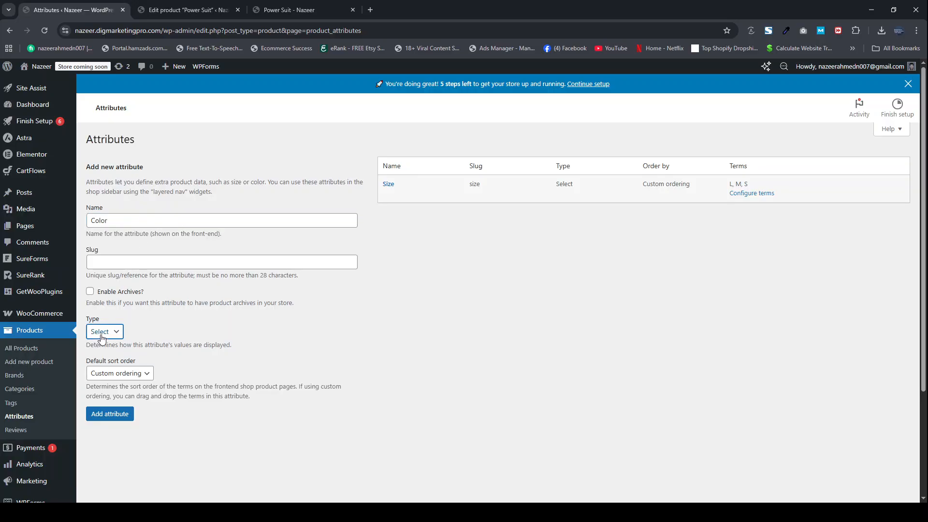
{"action": "left_click", "coordinate": [106, 354]}
{"action": "left_click", "coordinate": [113, 374]}
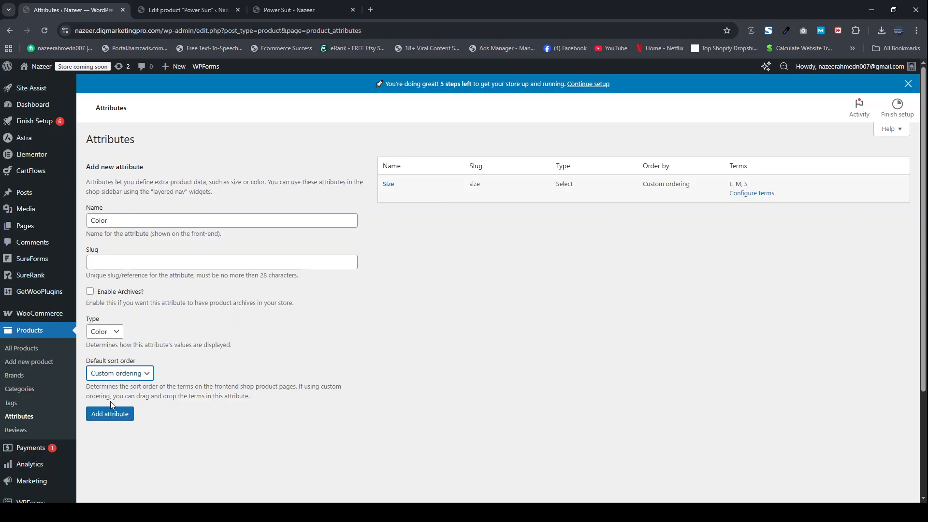
{"action": "left_click", "coordinate": [113, 415]}
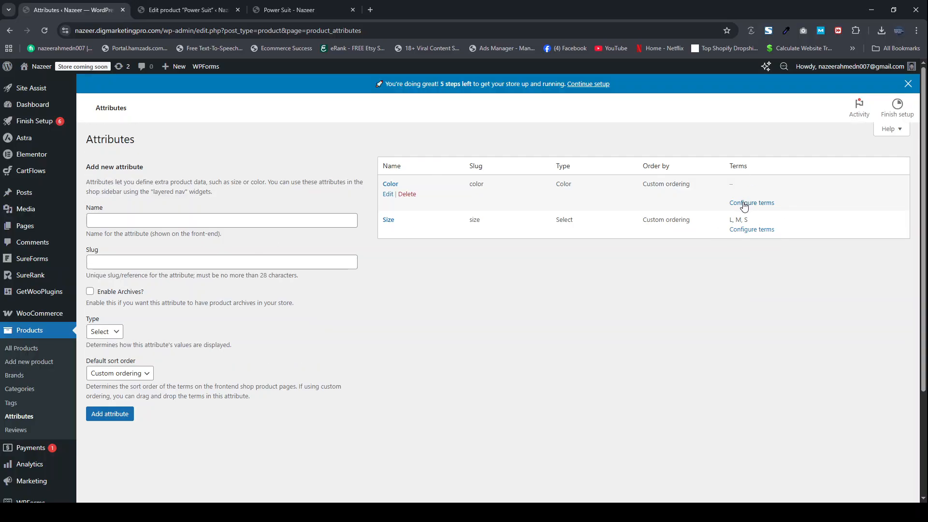
- Open the terms of the global Color attribute and add a term named Black with a black swatch color
{"action": "left_click", "coordinate": [744, 204]}
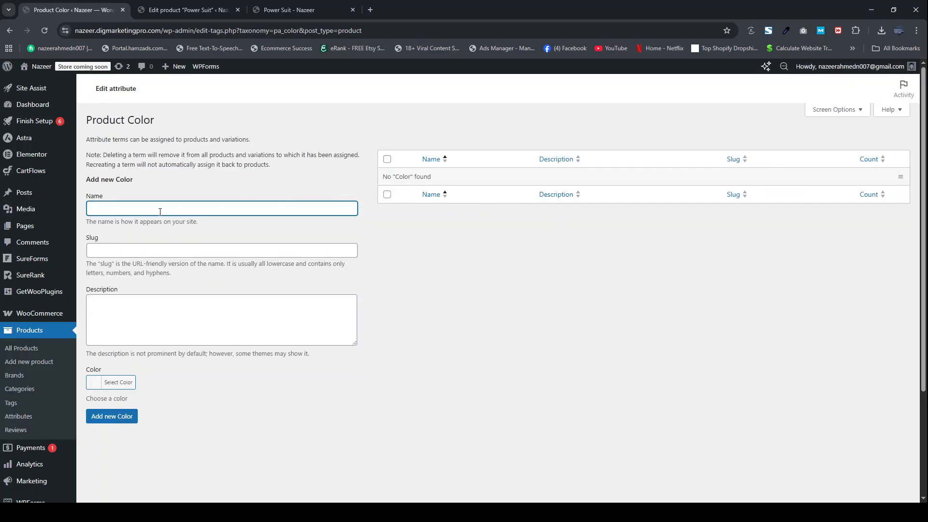
{"action": "type", "text": "Bl"}
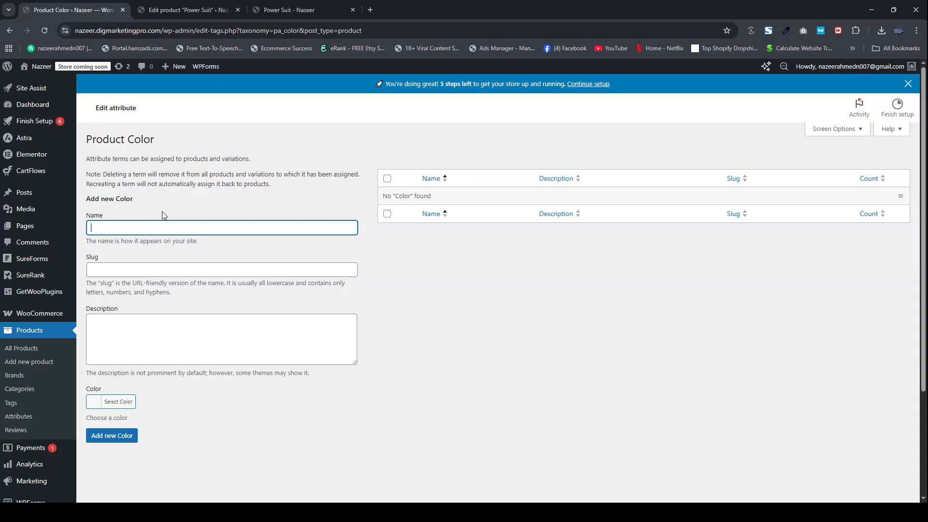
{"action": "type", "text": "ack"}
{"action": "left_click", "coordinate": [94, 402]}
{"action": "left_click", "coordinate": [112, 478]}
{"action": "scroll", "coordinate": [113, 479], "scroll_direction": "down", "scroll_amount": 3}
{"action": "left_click", "coordinate": [95, 365]}
{"action": "left_click", "coordinate": [112, 459]}
{"action": "left_click", "coordinate": [111, 296]}
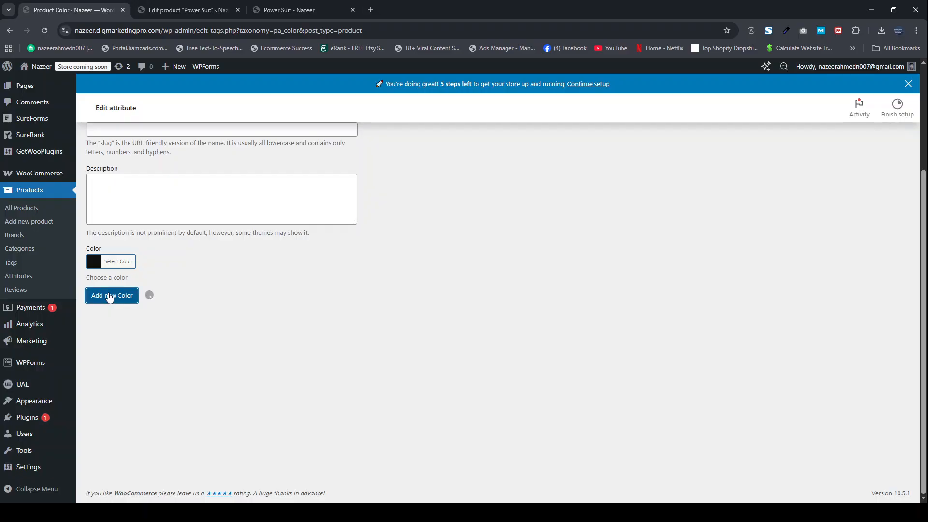
- Add a term named Green to the Color attribute with the preset green swatch color #81d742
{"action": "scroll", "coordinate": [179, 235], "scroll_direction": "up", "scroll_amount": 2}
{"action": "left_click", "coordinate": [129, 223]}
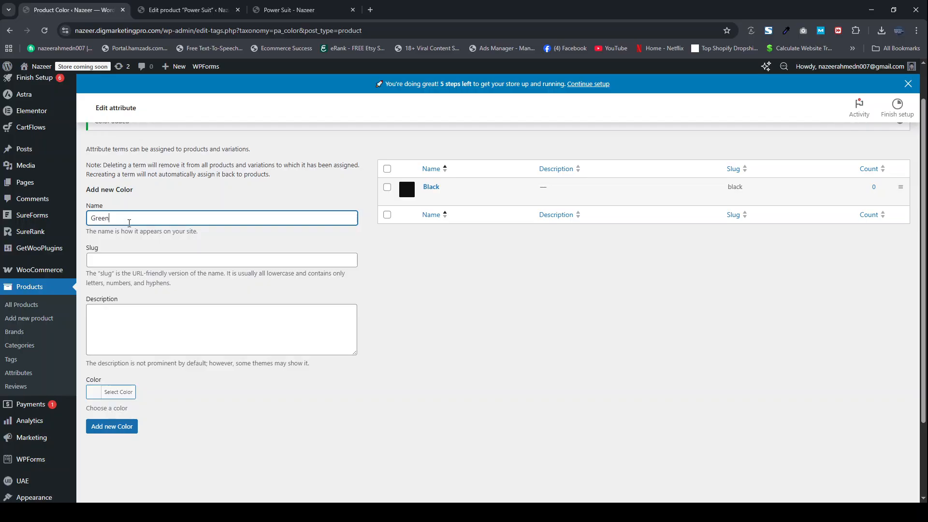
{"action": "left_click", "coordinate": [97, 392]}
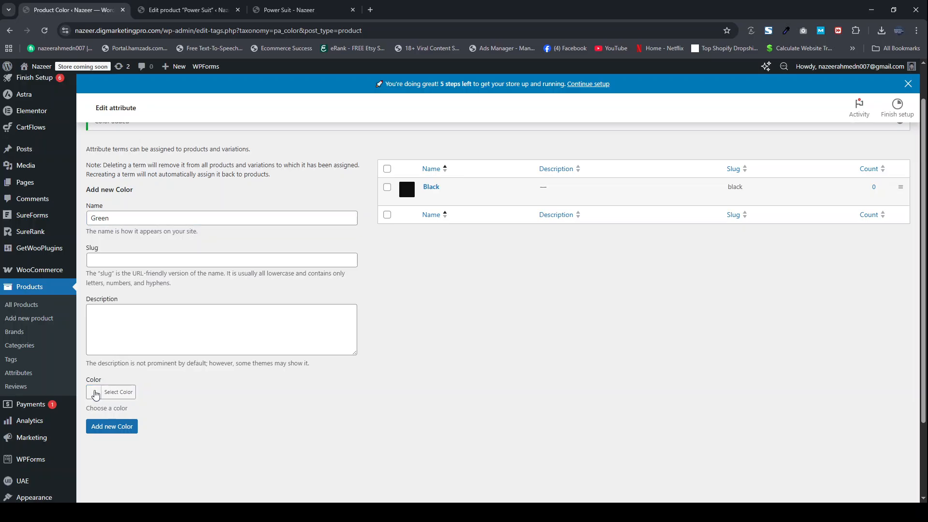
{"action": "scroll", "coordinate": [151, 417], "scroll_direction": "down", "scroll_amount": 2}
{"action": "left_click", "coordinate": [152, 409]}
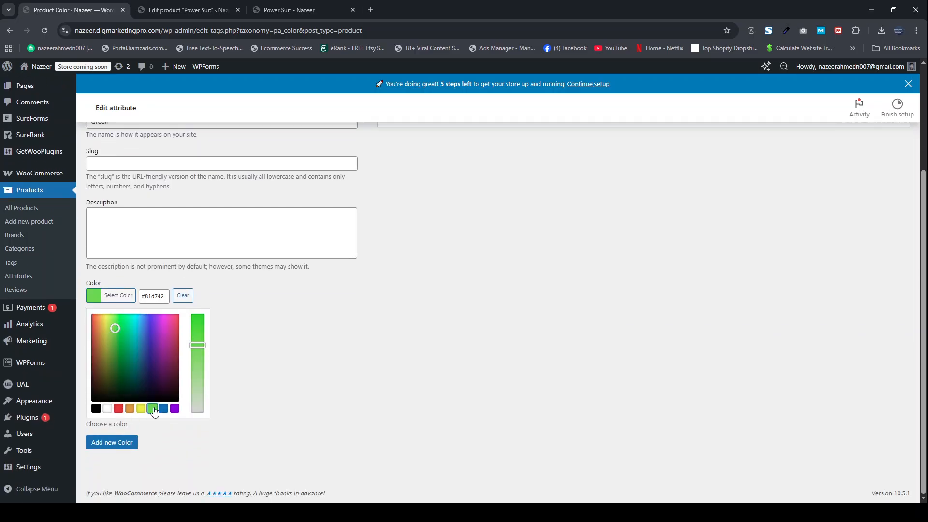
{"action": "left_click", "coordinate": [107, 444]}
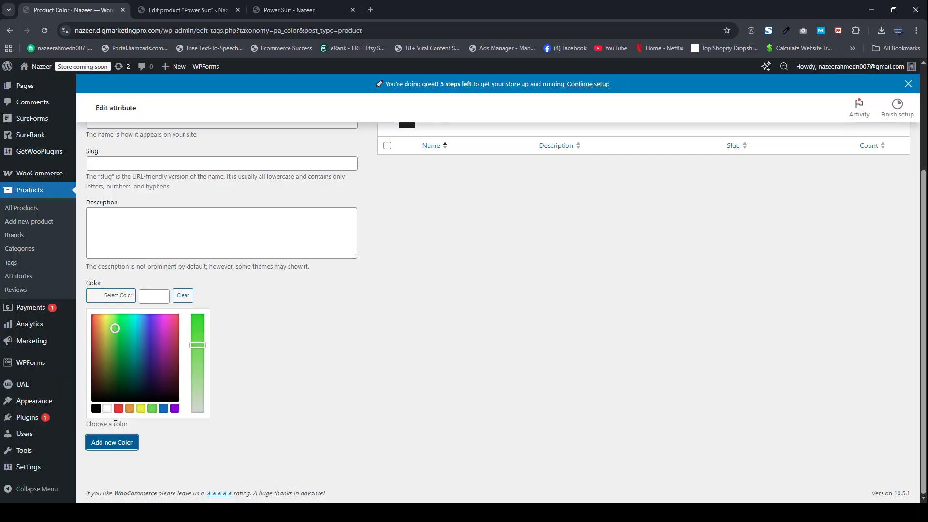
{"action": "left_click", "coordinate": [110, 444]}
{"action": "left_click", "coordinate": [182, 437]}
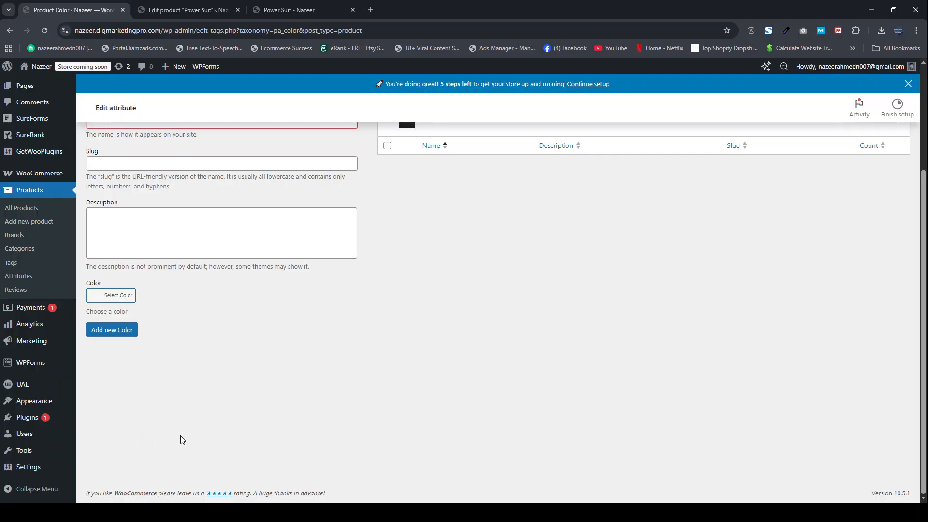
{"action": "left_click", "coordinate": [114, 298]}
{"action": "left_click", "coordinate": [153, 409]}
{"action": "left_click", "coordinate": [213, 301]}
{"action": "left_click", "coordinate": [110, 331]}
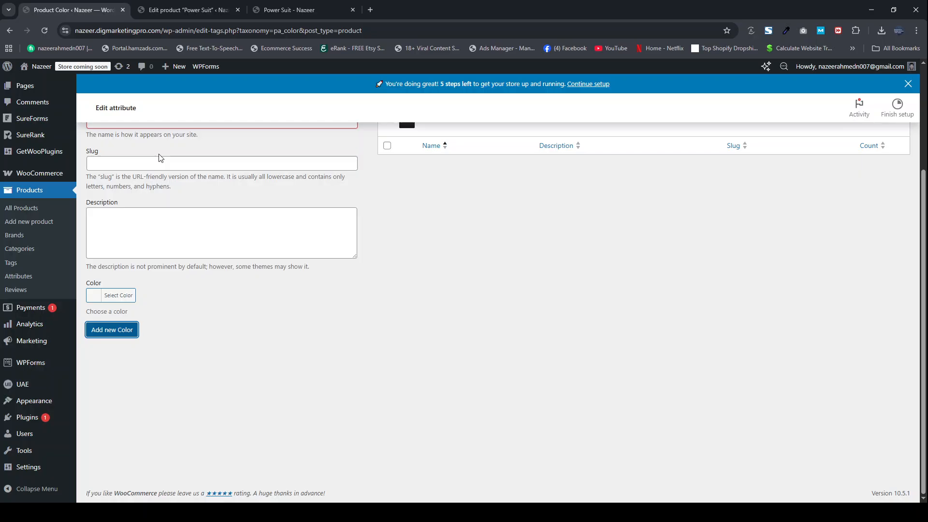
- Add a term named Red to the Color attribute with the preset red swatch color #dd3333
{"action": "scroll", "coordinate": [161, 158], "scroll_direction": "up", "scroll_amount": 3}
{"action": "left_click", "coordinate": [124, 265]}
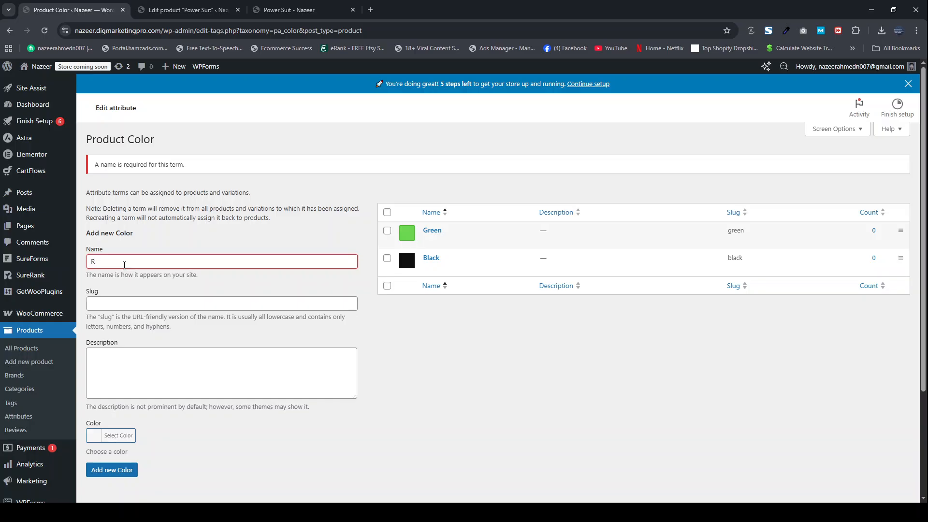
{"action": "scroll", "coordinate": [124, 270], "scroll_direction": "down", "scroll_amount": 3}
{"action": "left_click", "coordinate": [95, 296]}
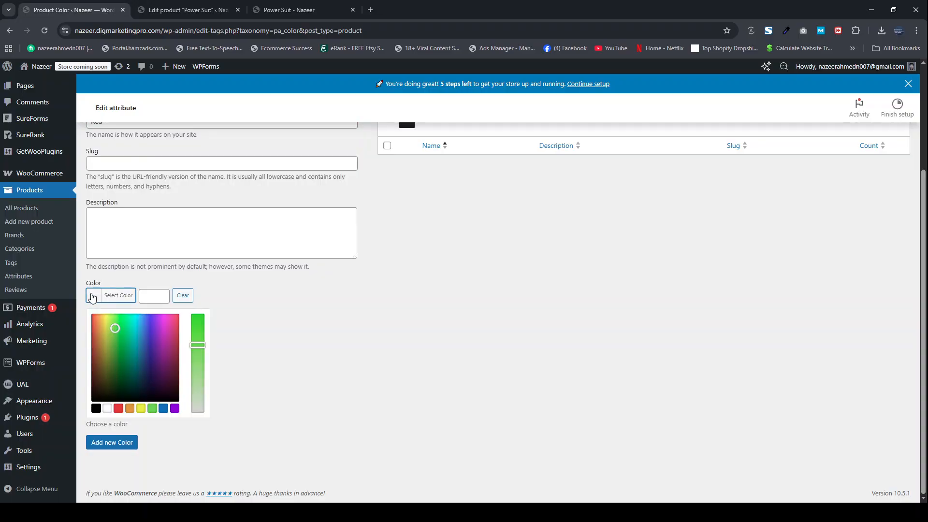
{"action": "left_click", "coordinate": [118, 408]}
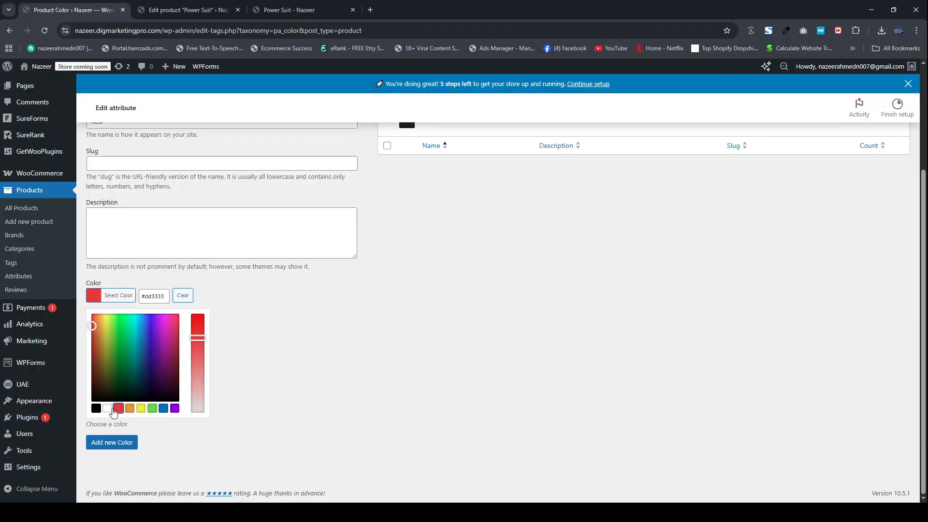
{"action": "left_click", "coordinate": [111, 442]}
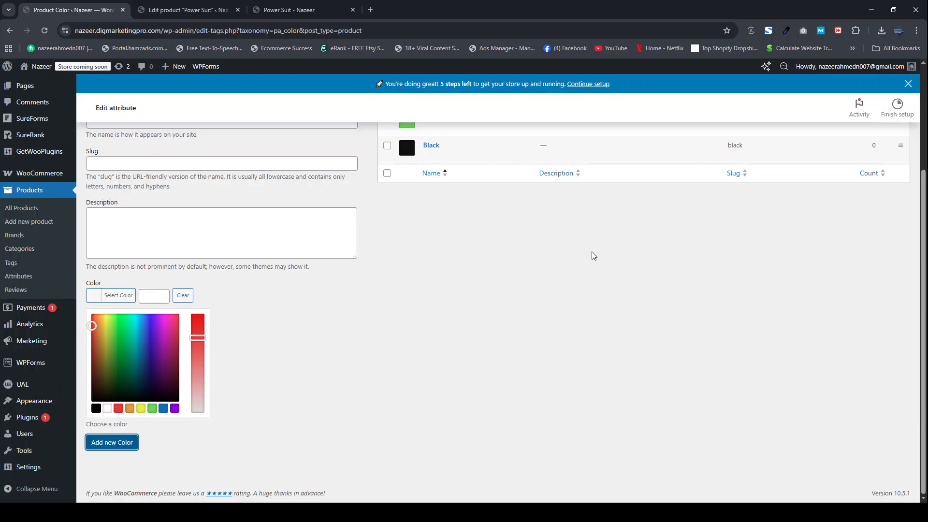
{"action": "scroll", "coordinate": [521, 278], "scroll_direction": "up", "scroll_amount": 3}
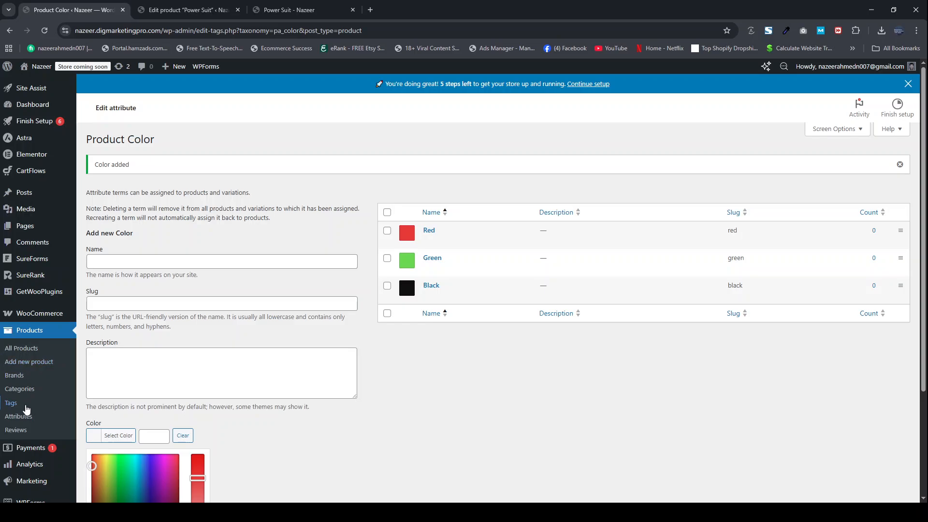
- Check the global attributes list, then reload the Power Suit product's edit page and open its product attributes
{"action": "left_click", "coordinate": [25, 416]}
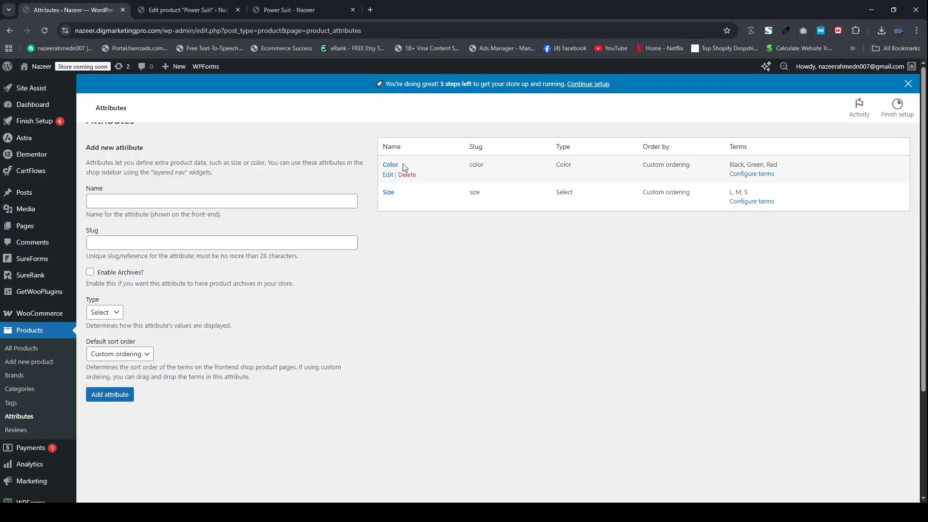
{"action": "left_click", "coordinate": [185, 11]}
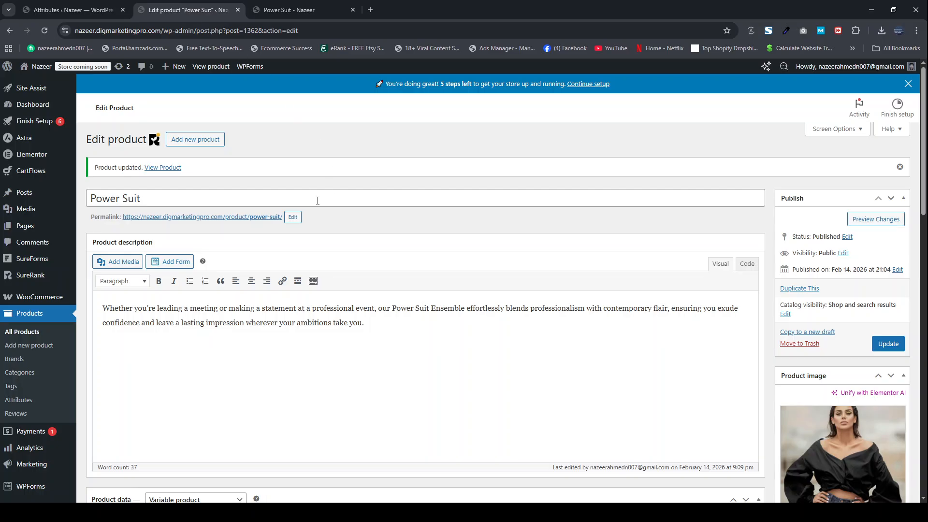
{"action": "left_click", "coordinate": [47, 32]}
{"action": "scroll", "coordinate": [276, 244], "scroll_direction": "down", "scroll_amount": 6}
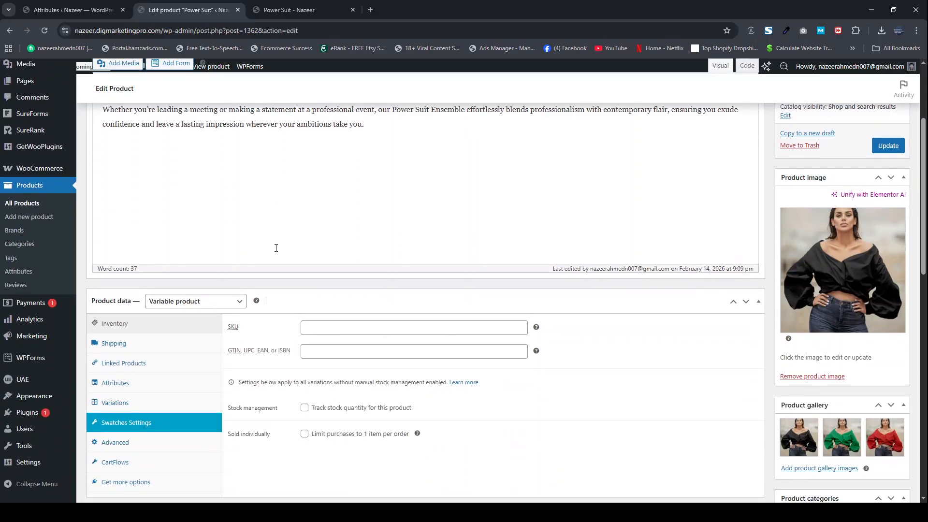
{"action": "scroll", "coordinate": [277, 251], "scroll_direction": "down", "scroll_amount": 7}
{"action": "scroll", "coordinate": [277, 251], "scroll_direction": "up", "scroll_amount": 7}
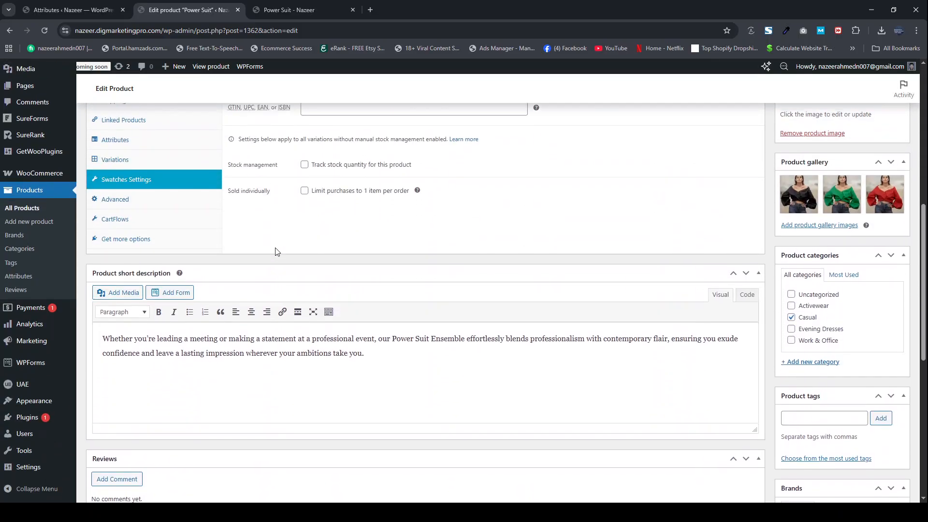
{"action": "left_click", "coordinate": [128, 260]}
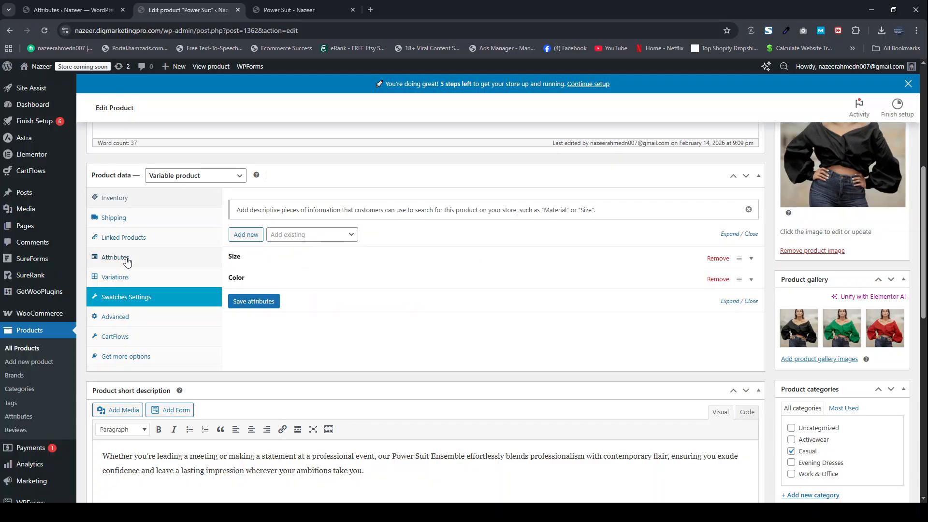
- Remove the product's current Size and Color attributes and add the existing global Color attribute
{"action": "left_click", "coordinate": [717, 260]}
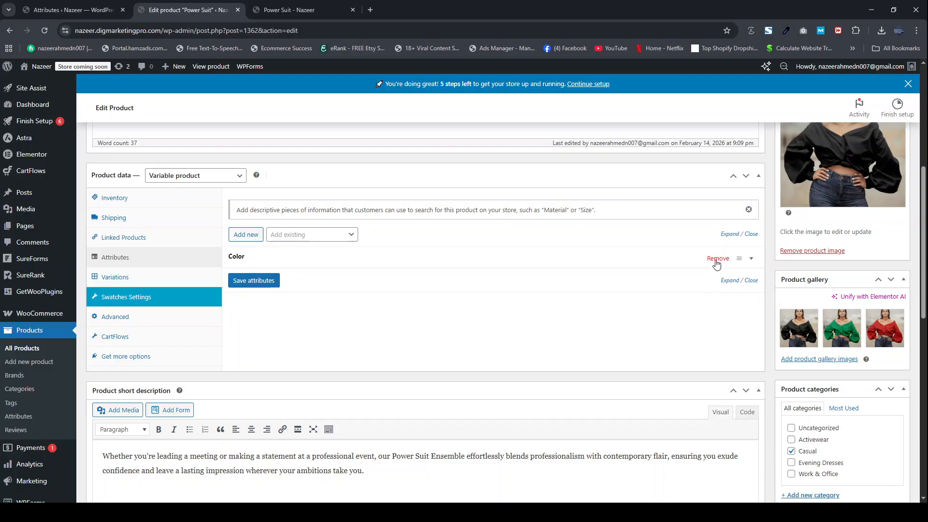
{"action": "left_click", "coordinate": [717, 260]}
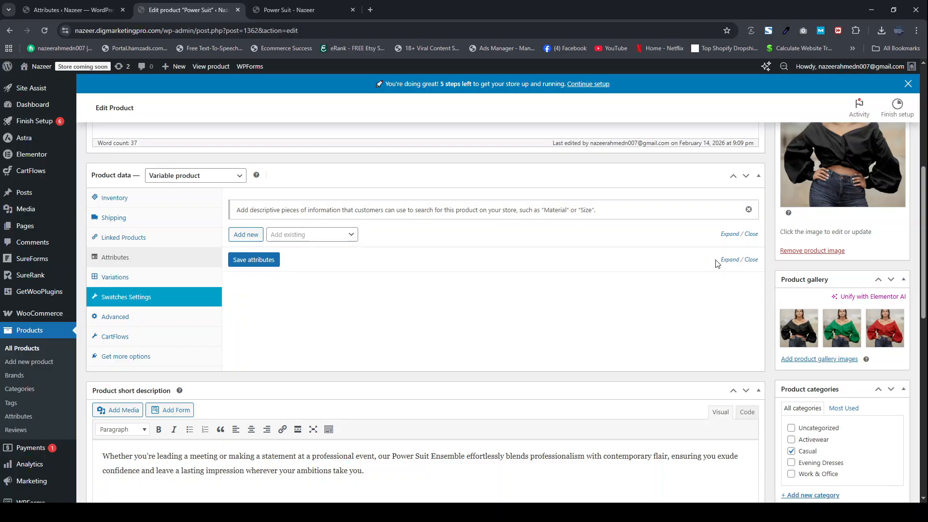
{"action": "left_click", "coordinate": [302, 236]}
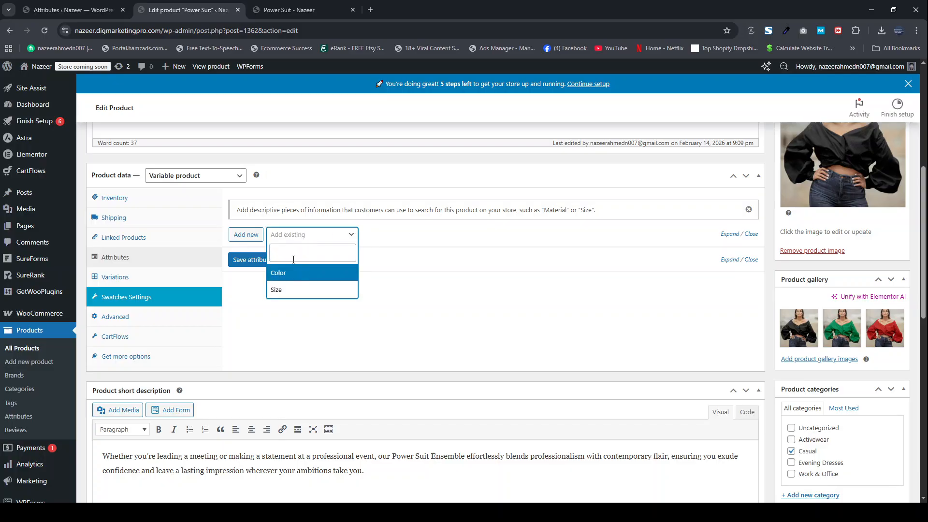
{"action": "left_click", "coordinate": [299, 275]}
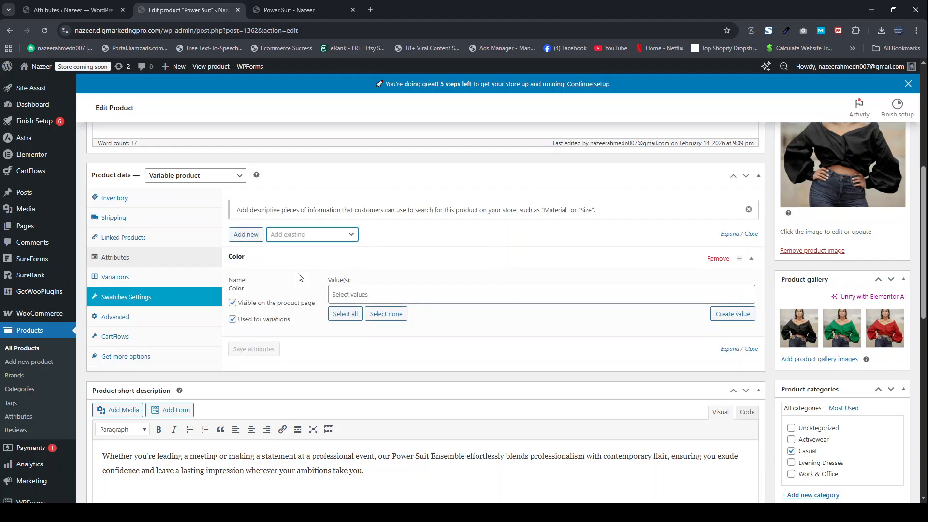
- Assign the values Black, Green and Red to the product's Color attribute and save the attributes
{"action": "left_click", "coordinate": [343, 298]}
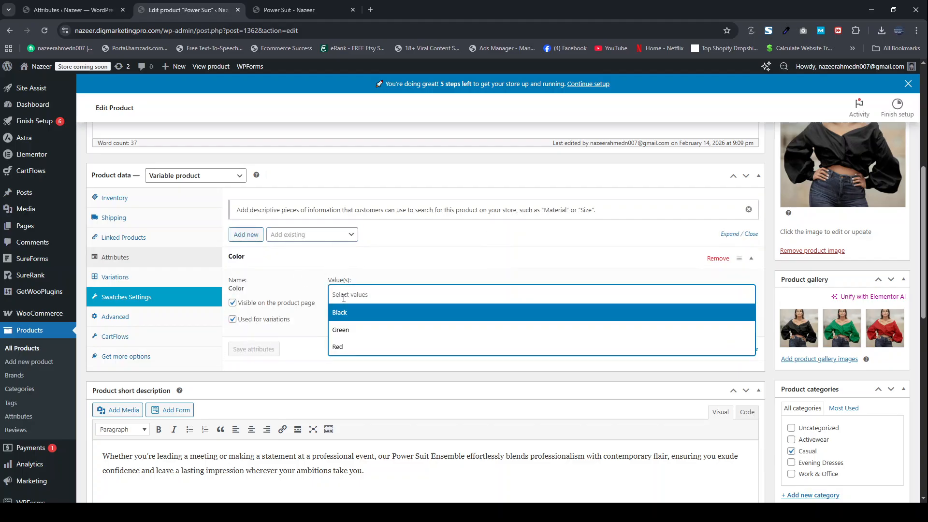
{"action": "left_click", "coordinate": [344, 313]}
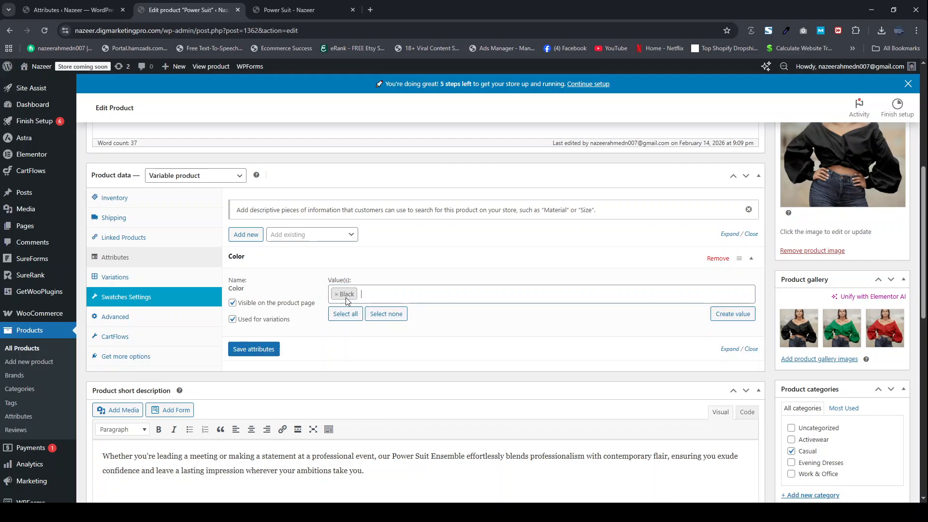
{"action": "left_click", "coordinate": [367, 298]}
{"action": "type", "text": "gr"}
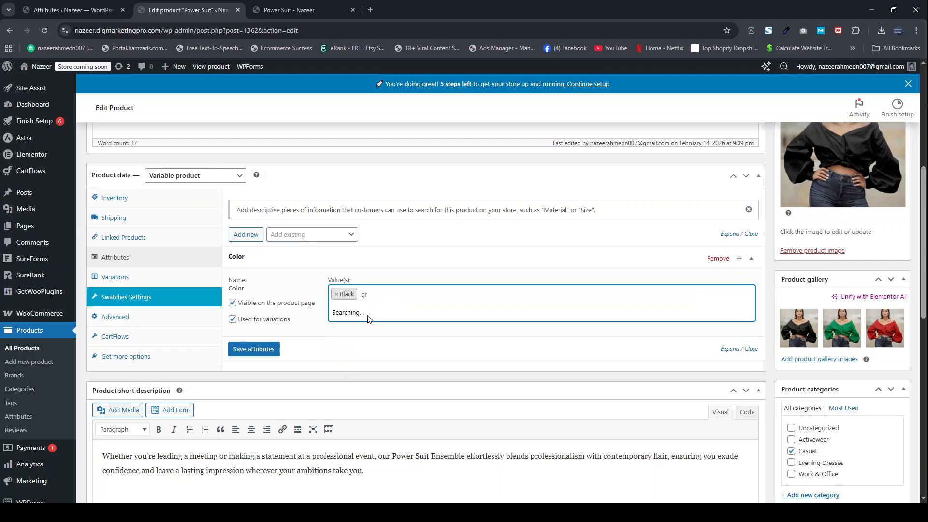
{"action": "left_click", "coordinate": [368, 314]}
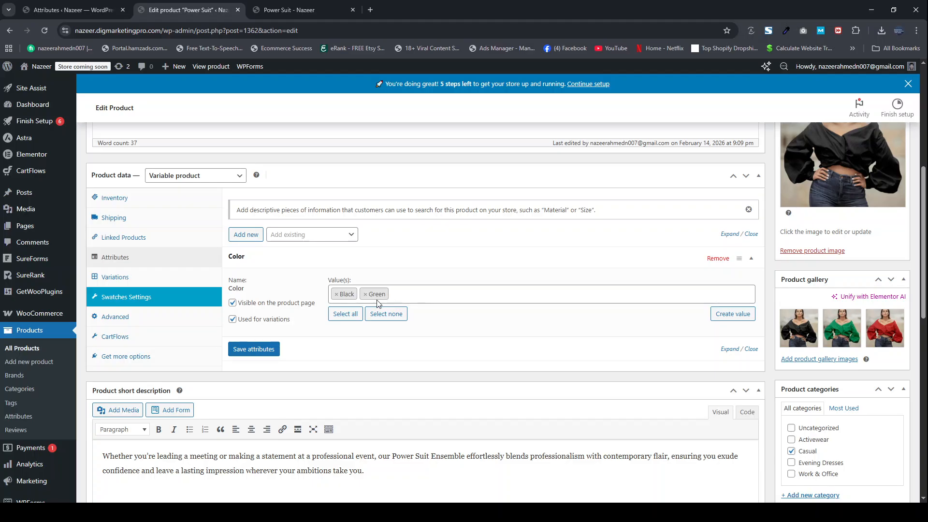
{"action": "type", "text": "red"}
{"action": "left_click", "coordinate": [375, 313]}
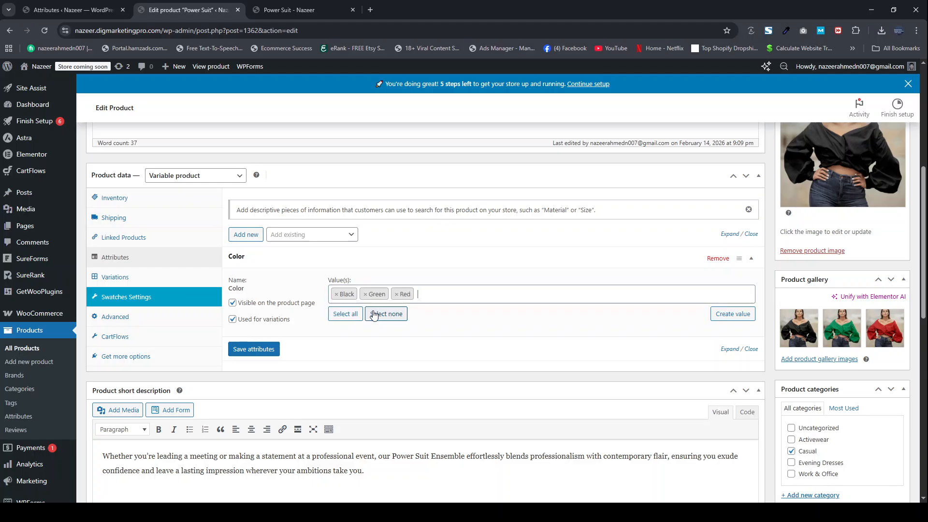
{"action": "left_click", "coordinate": [254, 350]}
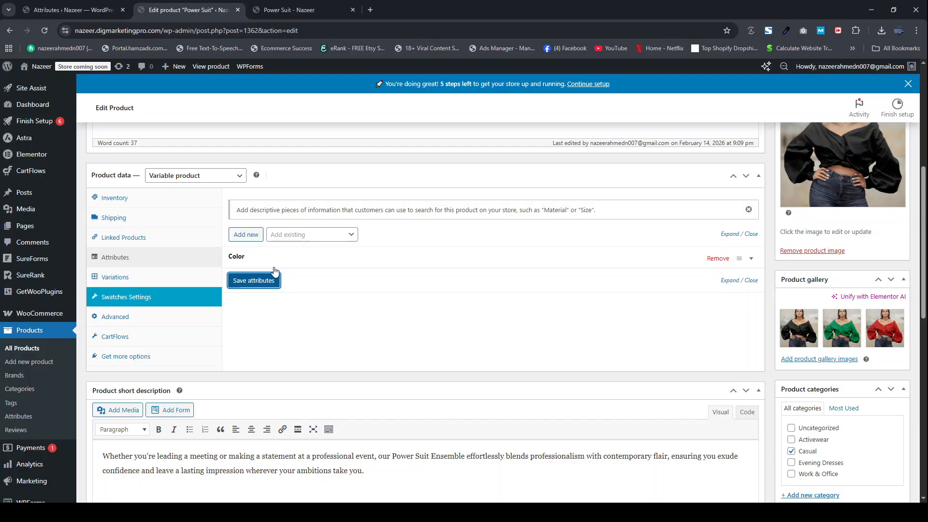
- Add the existing global Size attribute with the values S, M and L and save the attributes
{"action": "left_click", "coordinate": [277, 239]}
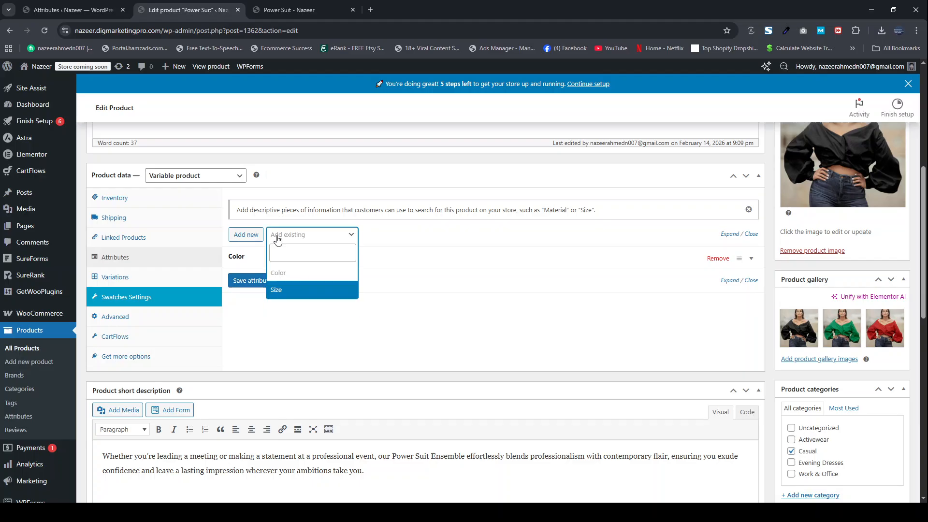
{"action": "left_click", "coordinate": [285, 292]}
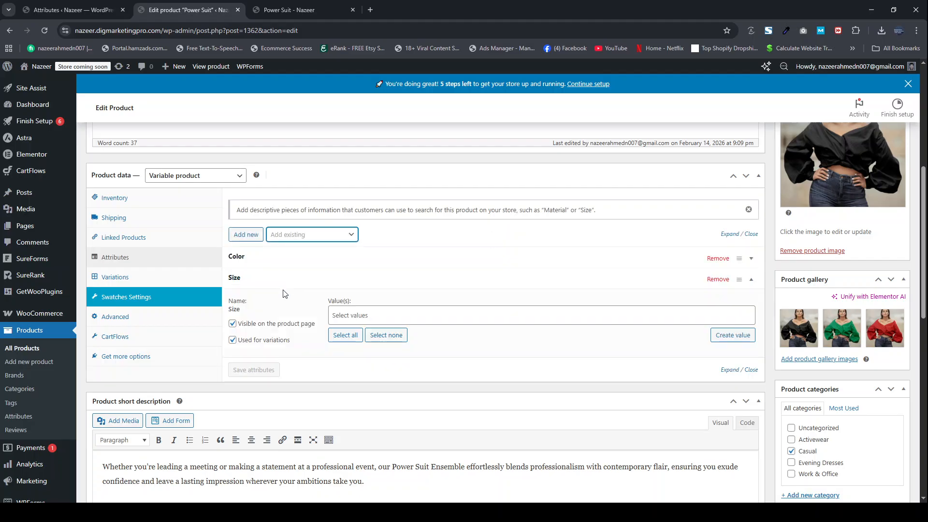
{"action": "left_click", "coordinate": [351, 315]}
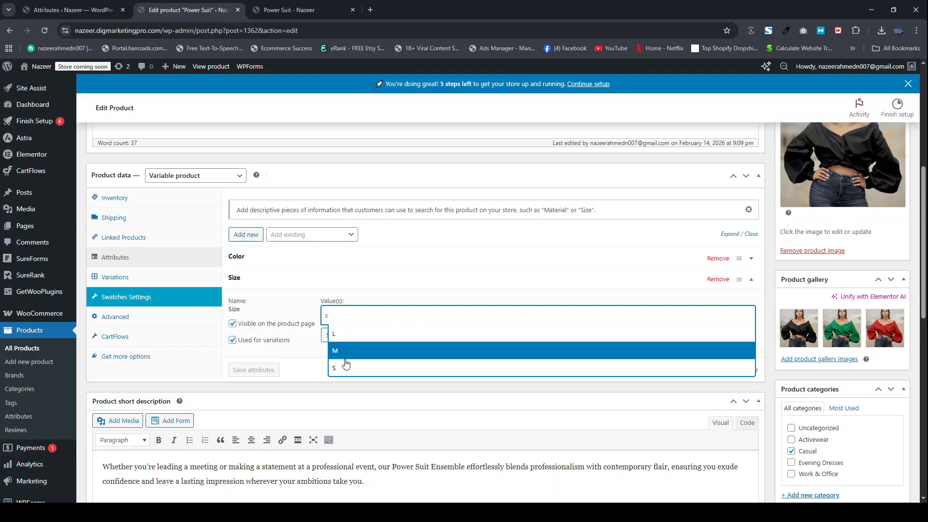
{"action": "left_click", "coordinate": [346, 369]}
{"action": "type", "text": "m"}
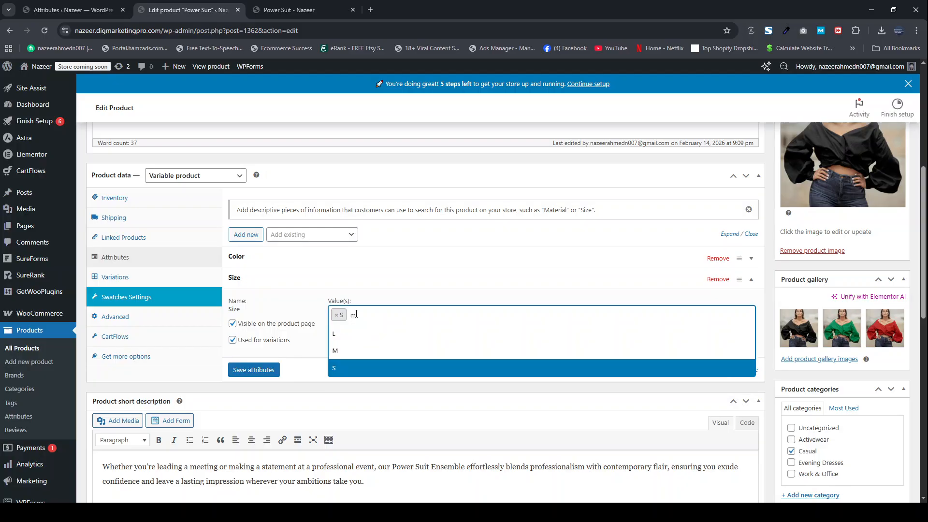
{"action": "left_click", "coordinate": [357, 358]}
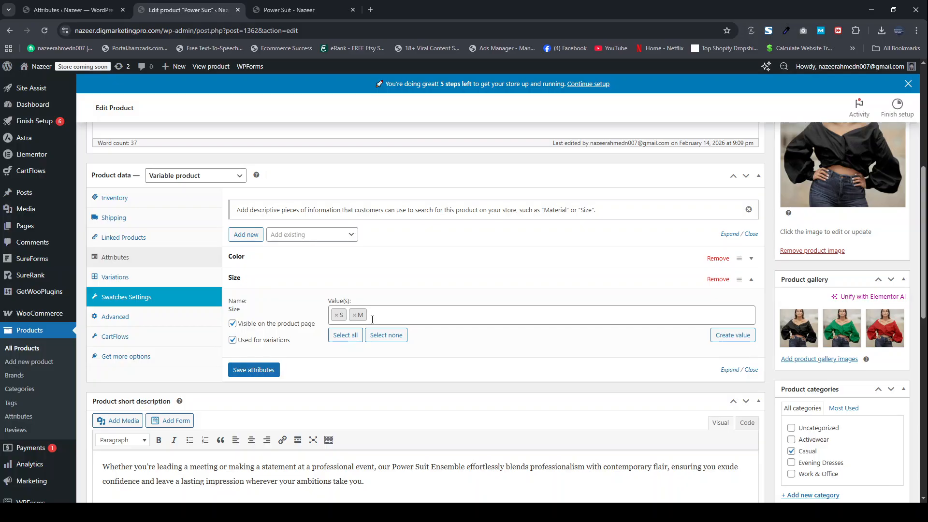
{"action": "left_click", "coordinate": [372, 320]}
{"action": "type", "text": "l"}
{"action": "left_click", "coordinate": [355, 360]}
{"action": "left_click", "coordinate": [382, 315]}
{"action": "type", "text": "l"}
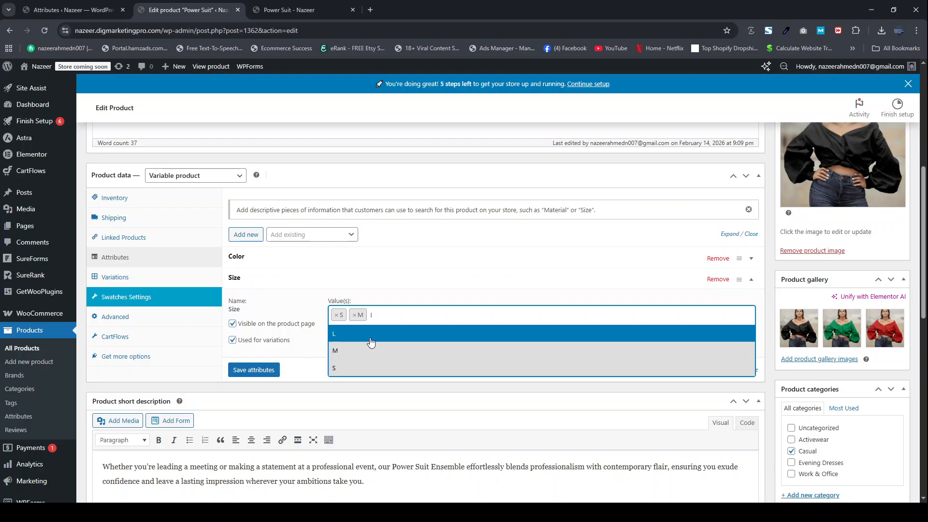
{"action": "left_click", "coordinate": [370, 342]}
{"action": "left_click", "coordinate": [260, 371]}
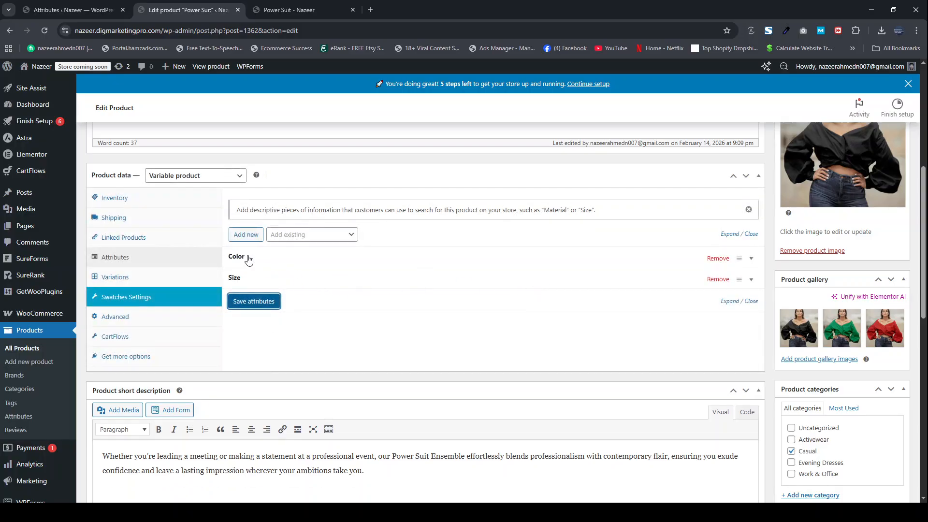
- Reorder the product attributes so that Color comes below Size, and save them
{"action": "left_click_drag", "start_coordinate": [246, 261], "coordinate": [253, 281]}
{"action": "left_click", "coordinate": [260, 302]}
- Generate the product's variations from all combinations of the Size and Color attributes
{"action": "left_click", "coordinate": [125, 279]}
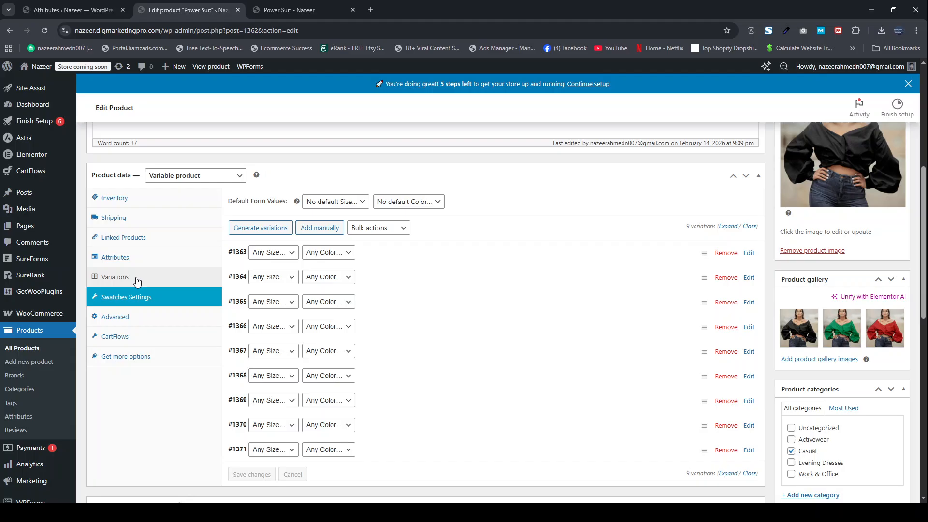
{"action": "left_click", "coordinate": [255, 232]}
{"action": "left_click", "coordinate": [505, 112]}
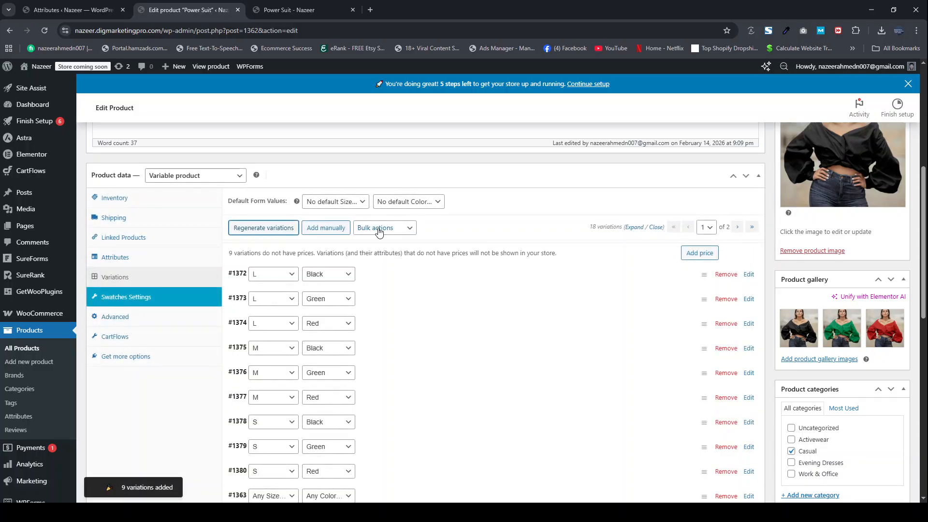
- Set a price of 19.99 for all variations that have no price and update the product
{"action": "left_click", "coordinate": [685, 256]}
{"action": "left_click", "coordinate": [375, 287]}
{"action": "type", "text": "19.99"}
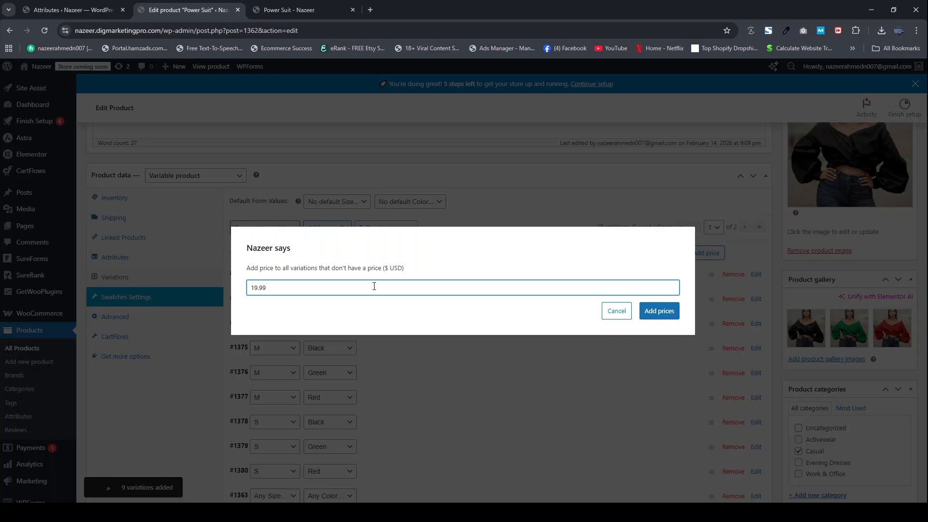
{"action": "left_click", "coordinate": [661, 314]}
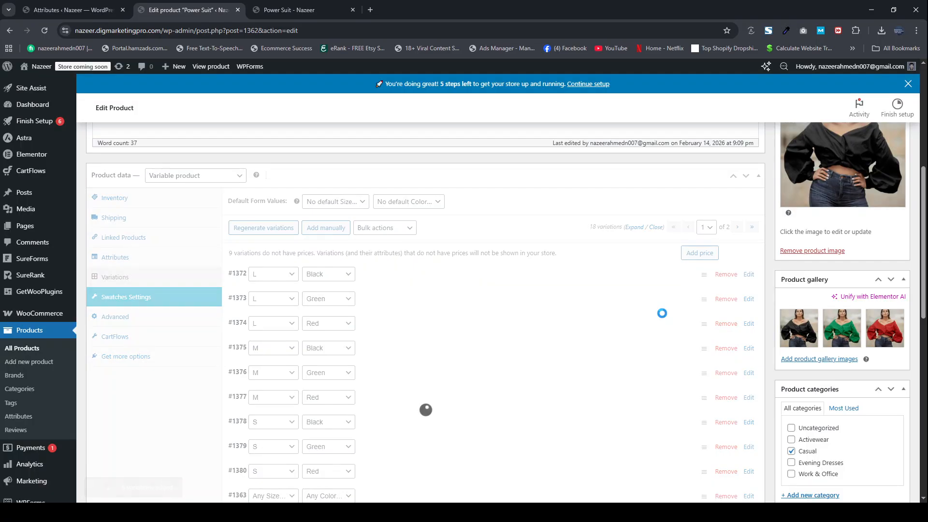
{"action": "scroll", "coordinate": [882, 223], "scroll_direction": "up", "scroll_amount": 4}
{"action": "left_click", "coordinate": [884, 216]}
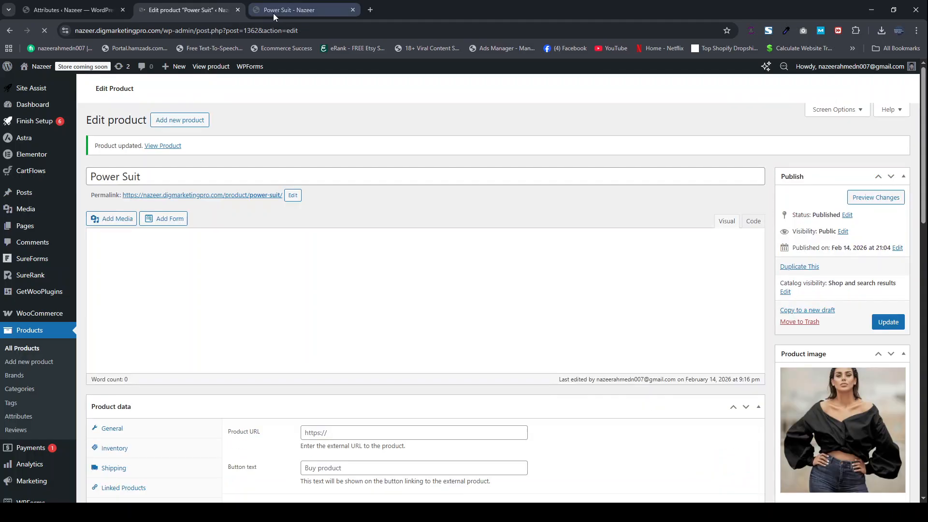
- Check the Size and Color swatches on the live Power Suit page by trying sizes L and M with Green and Red
{"action": "left_click", "coordinate": [274, 13]}
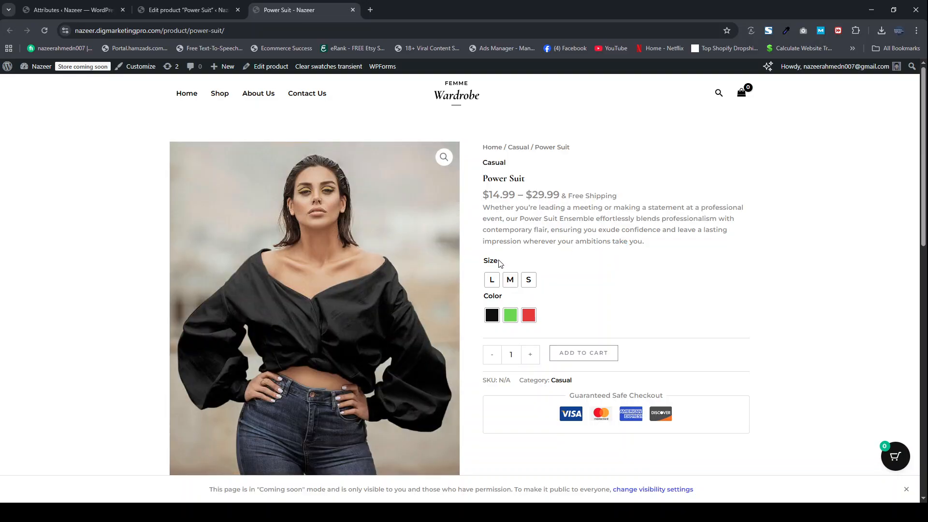
{"action": "scroll", "coordinate": [556, 251], "scroll_direction": "down", "scroll_amount": 1}
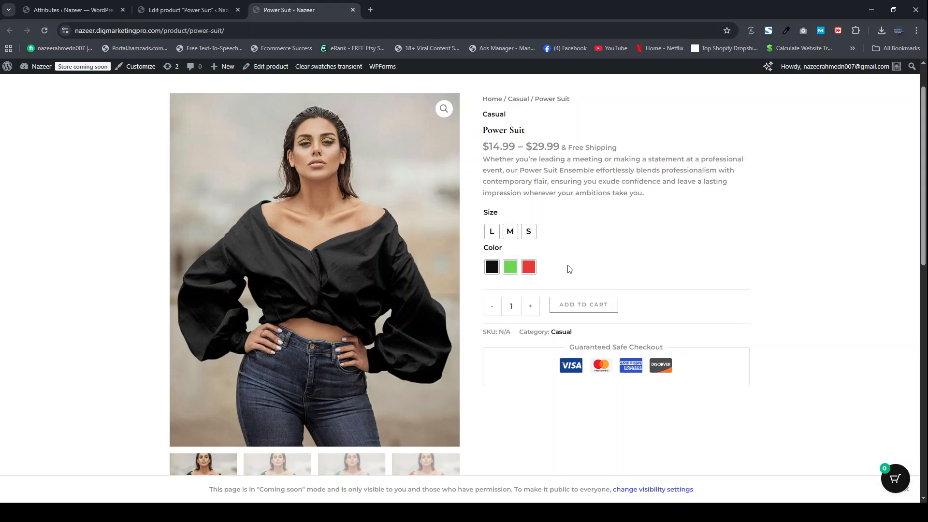
{"action": "left_click", "coordinate": [494, 237]}
{"action": "left_click", "coordinate": [511, 237]}
{"action": "left_click", "coordinate": [511, 270]}
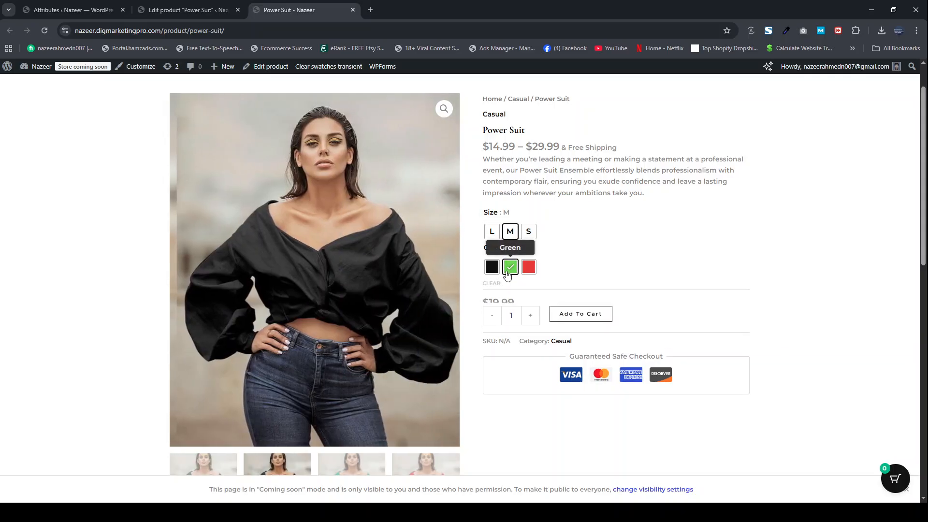
{"action": "left_click", "coordinate": [528, 273]}
{"action": "left_click", "coordinate": [492, 232]}
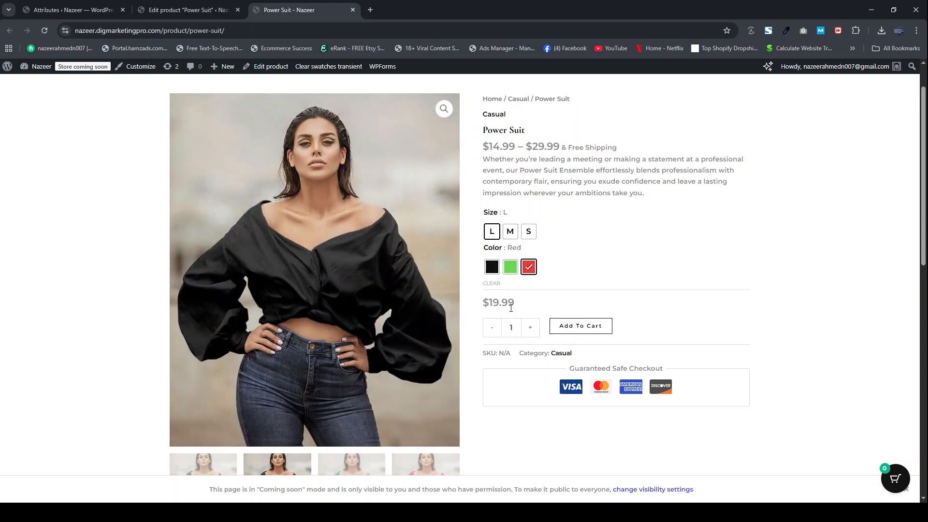
- Return to the product editor and set the regular price of the L Black variation to 14.99
{"action": "left_click", "coordinate": [185, 10]}
{"action": "scroll", "coordinate": [230, 315], "scroll_direction": "down", "scroll_amount": 7}
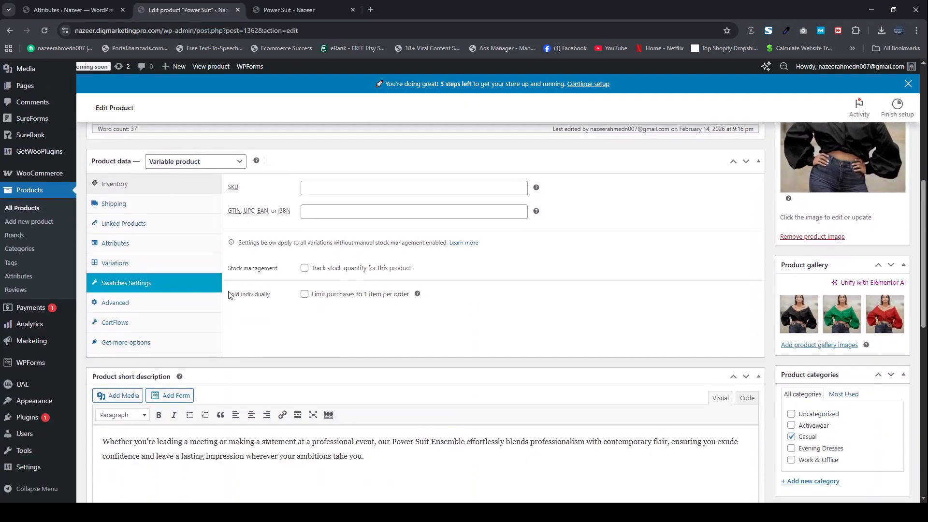
{"action": "left_click", "coordinate": [140, 267]}
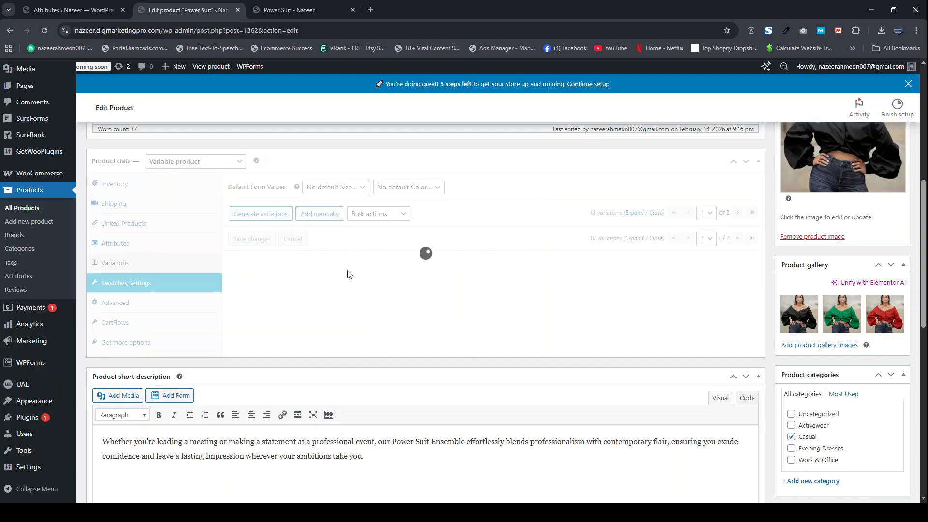
{"action": "scroll", "coordinate": [349, 275], "scroll_direction": "down", "scroll_amount": 1}
{"action": "left_click", "coordinate": [389, 199]}
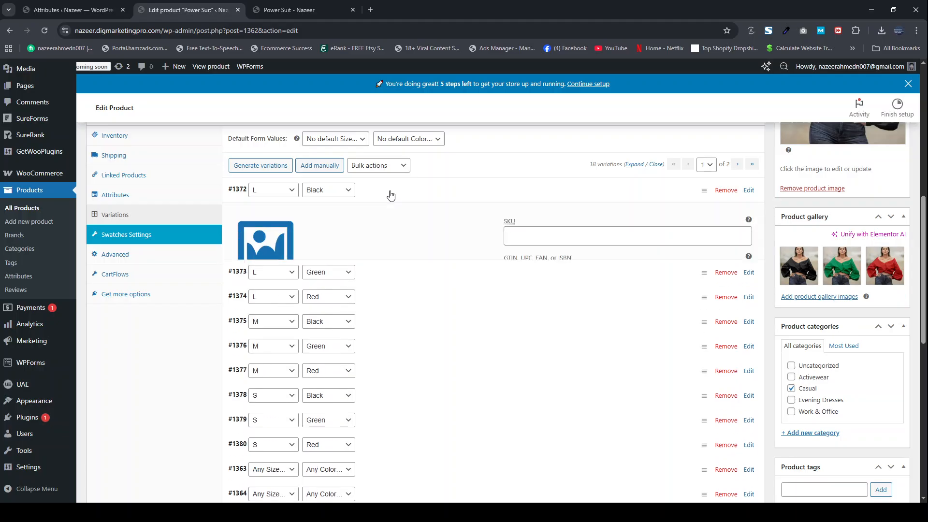
{"action": "left_click", "coordinate": [246, 346]}
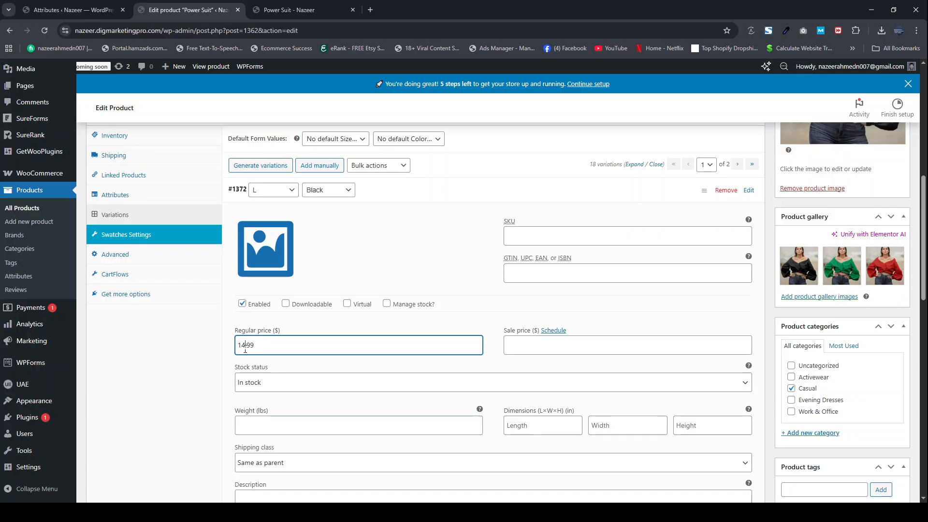
- Set img-08-a-black.jpg from the media library as the L Black variation's image and collapse that variation
{"action": "left_click", "coordinate": [247, 276]}
{"action": "scroll", "coordinate": [149, 294], "scroll_direction": "down", "scroll_amount": 2}
{"action": "scroll", "coordinate": [150, 296], "scroll_direction": "down", "scroll_amount": 5}
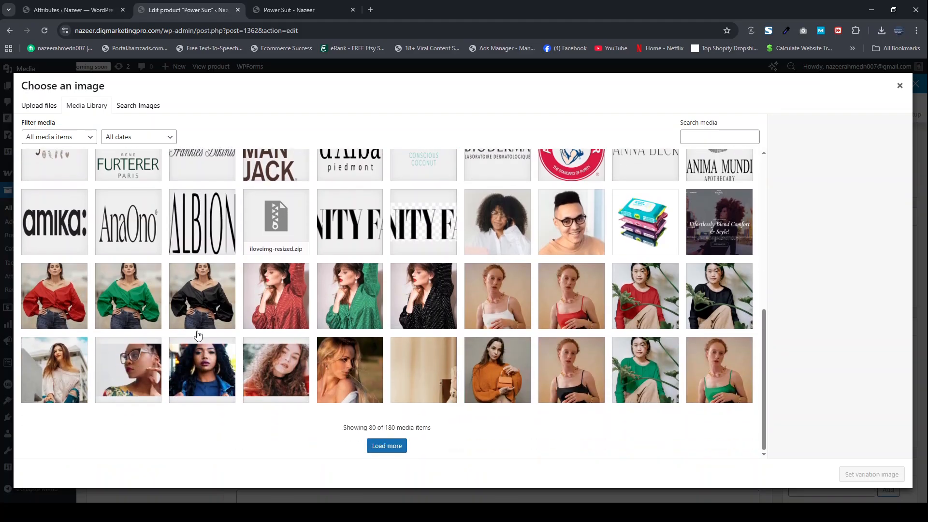
{"action": "left_click", "coordinate": [205, 315]}
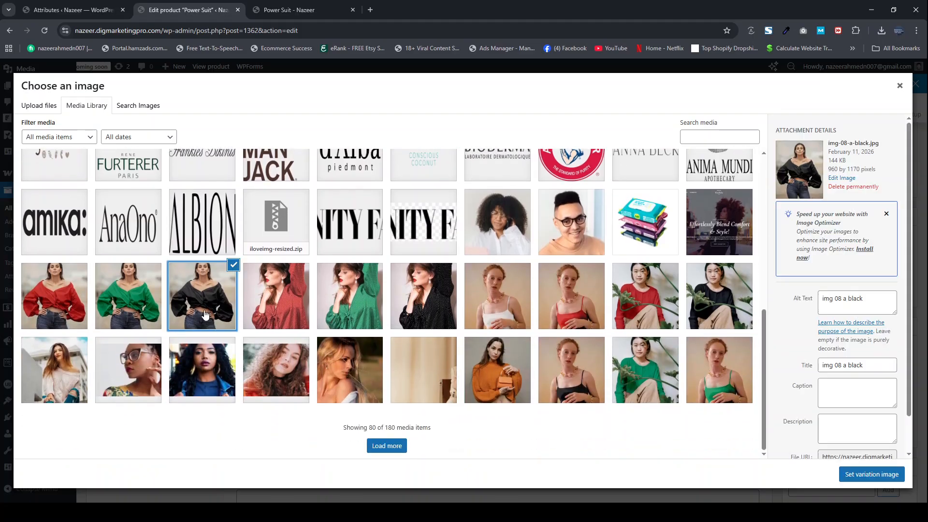
{"action": "left_click", "coordinate": [870, 480]}
{"action": "scroll", "coordinate": [265, 328], "scroll_direction": "down", "scroll_amount": 3}
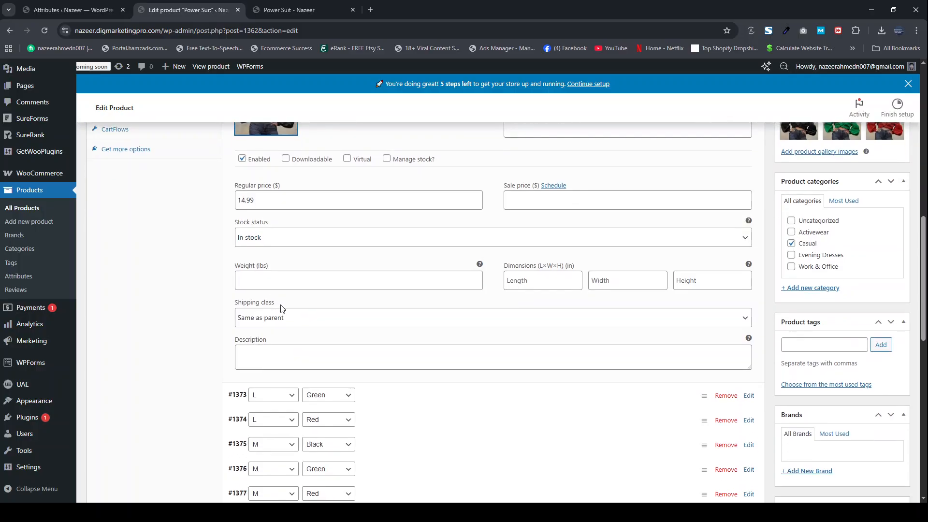
{"action": "scroll", "coordinate": [282, 308], "scroll_direction": "up", "scroll_amount": 4}
{"action": "left_click", "coordinate": [433, 241]}
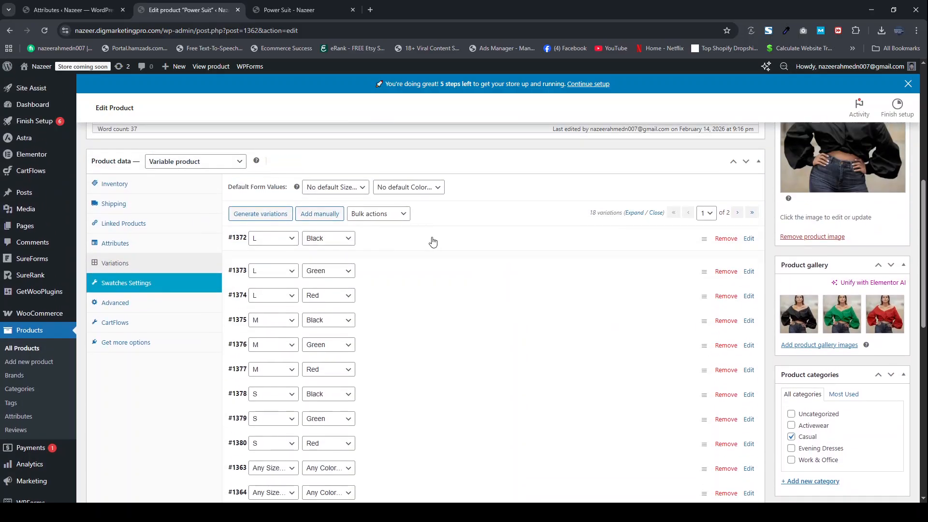
- Set img-08-a-green.jpg from the media library as the L Green variation's image and collapse that variation
{"action": "left_click", "coordinate": [387, 265]}
{"action": "left_click", "coordinate": [263, 337]}
{"action": "left_click", "coordinate": [117, 311]}
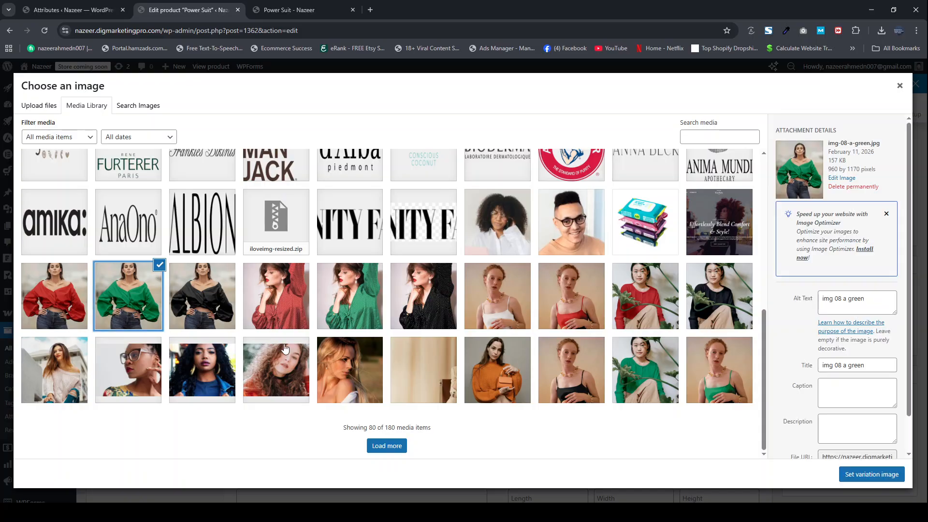
{"action": "left_click", "coordinate": [875, 476]}
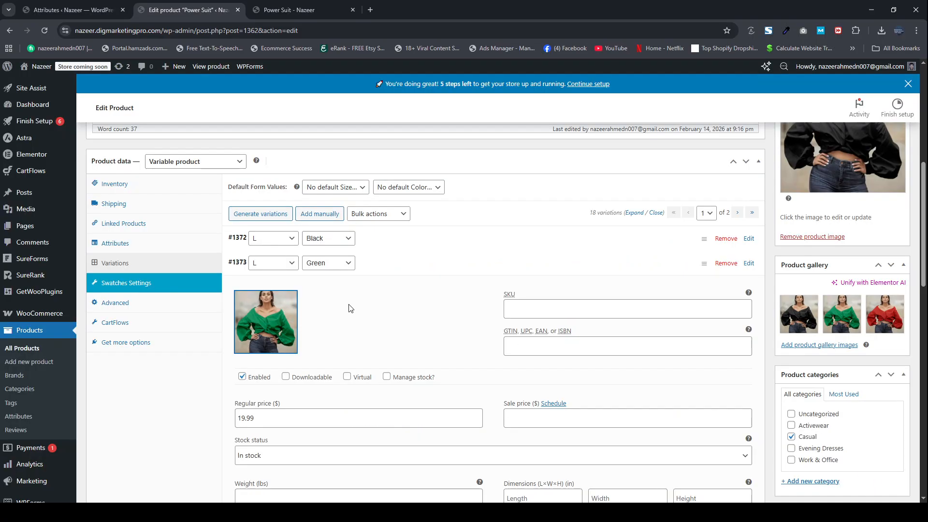
{"action": "left_click", "coordinate": [379, 268]}
- Set img-08-a-red.jpg from the media library as the L Red variation's image and update the product
{"action": "left_click", "coordinate": [379, 291]}
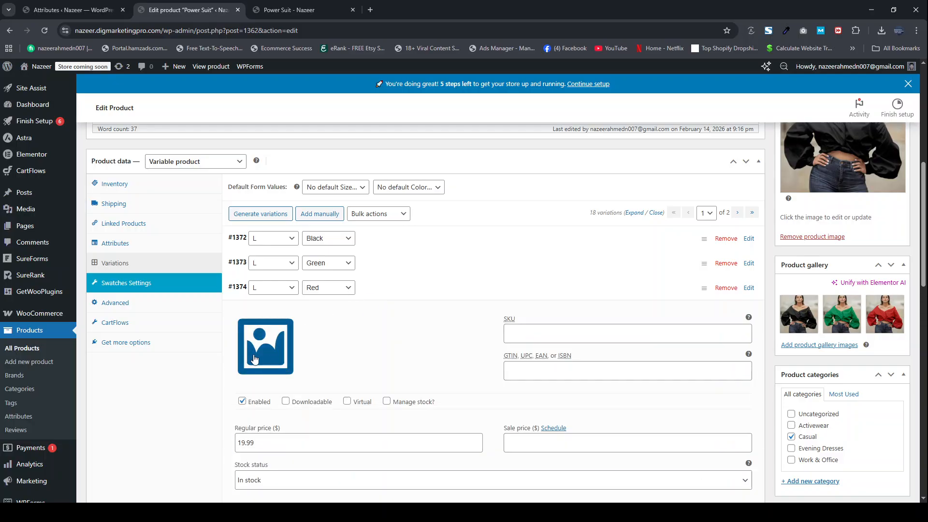
{"action": "left_click", "coordinate": [255, 359]}
{"action": "left_click", "coordinate": [54, 290]}
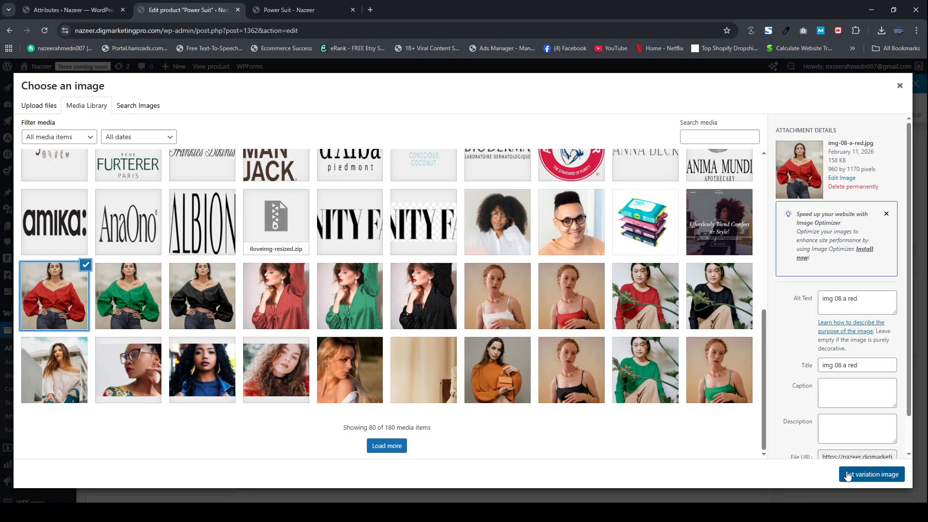
{"action": "left_click", "coordinate": [848, 476]}
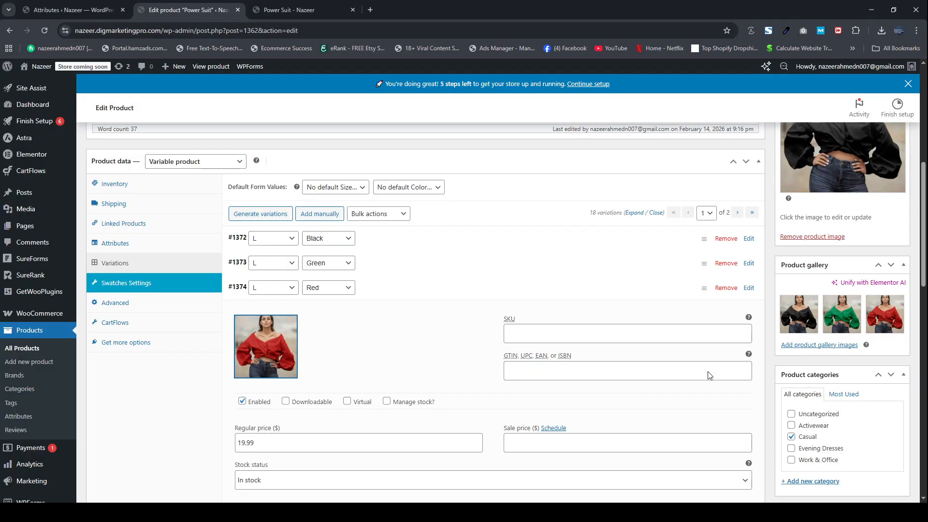
{"action": "left_click", "coordinate": [380, 289]}
{"action": "scroll", "coordinate": [379, 289], "scroll_direction": "up", "scroll_amount": 3}
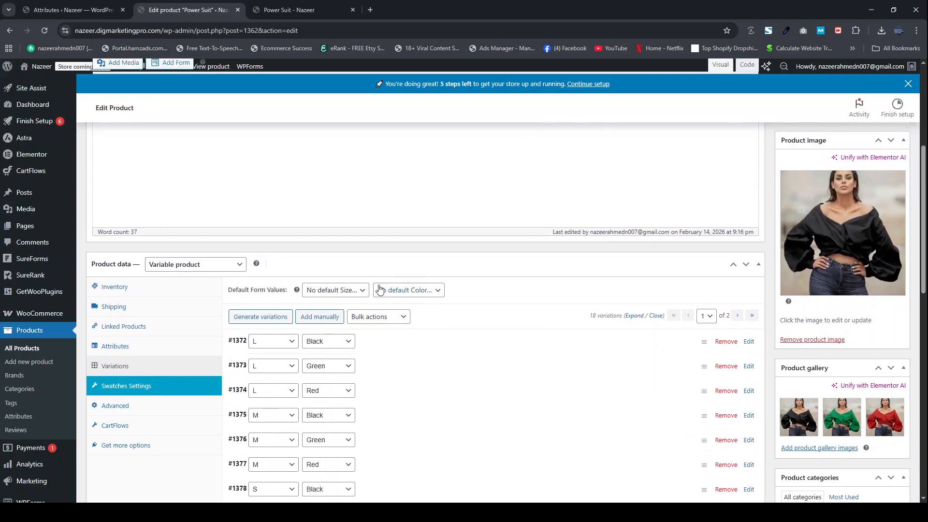
{"action": "left_click", "coordinate": [882, 153]}
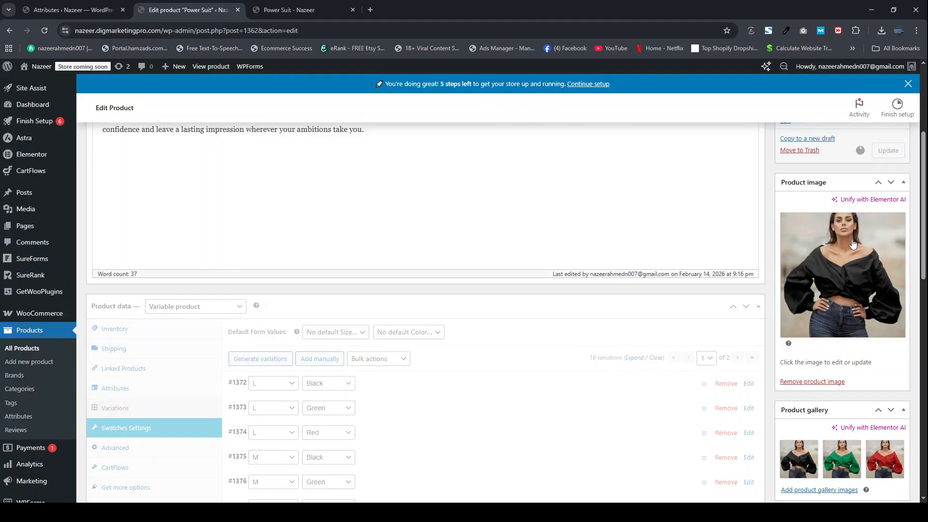
- Reload the live Power Suit page and check the variation images for size L in Green and Red
{"action": "left_click", "coordinate": [316, 15]}
{"action": "left_click", "coordinate": [42, 29]}
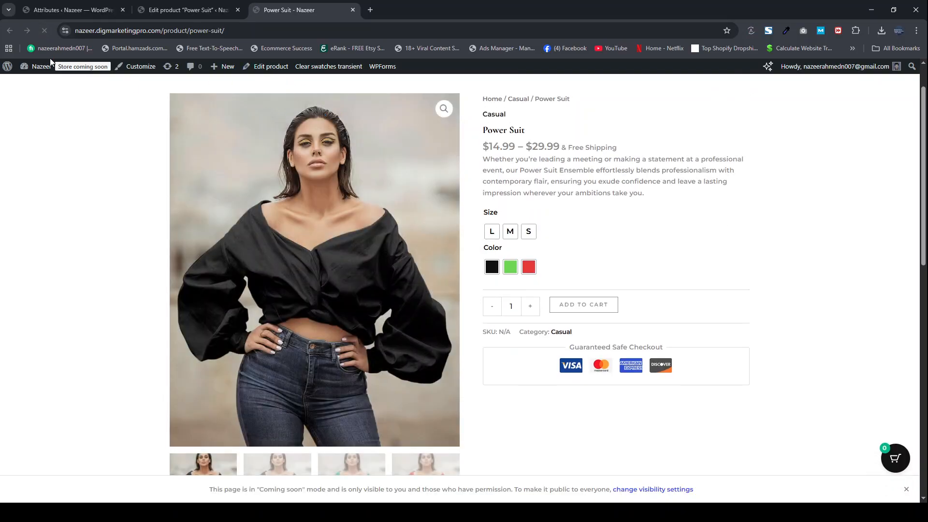
{"action": "left_click", "coordinate": [491, 233]}
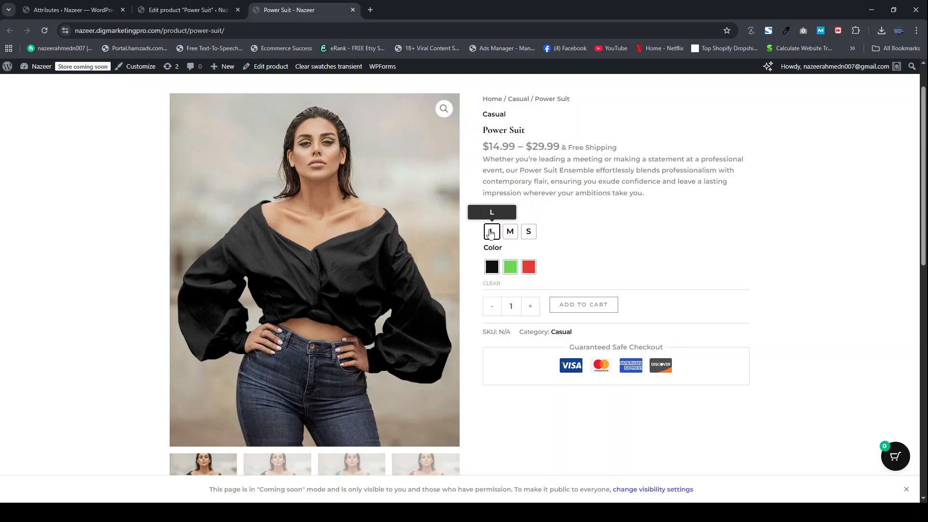
{"action": "left_click", "coordinate": [507, 269]}
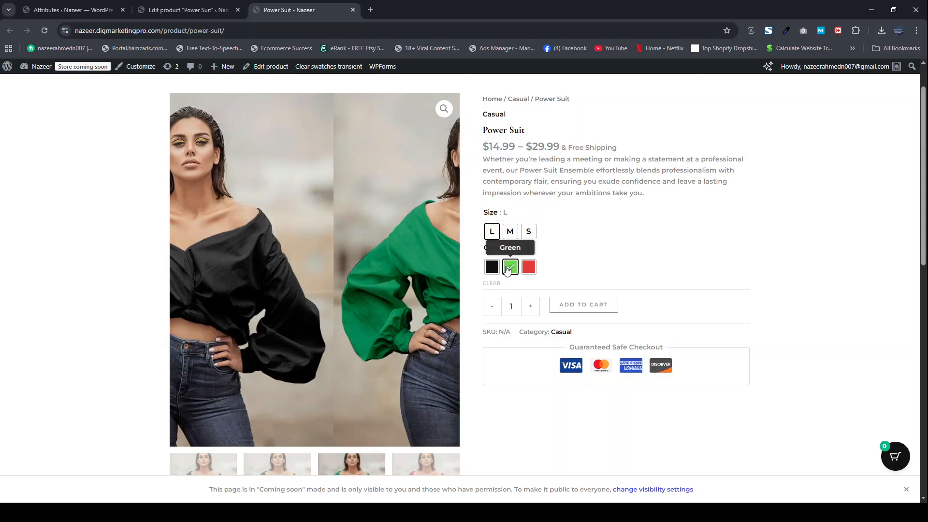
{"action": "left_click", "coordinate": [529, 267]}
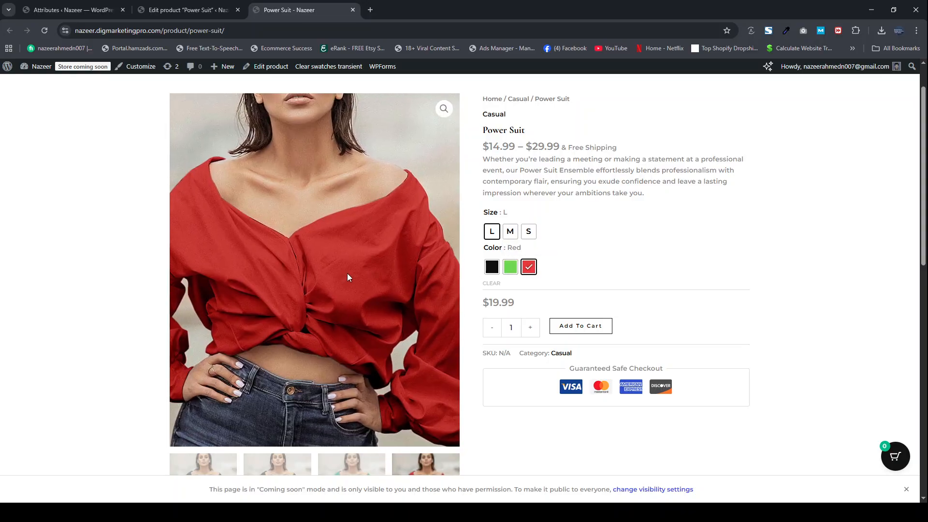
- Check how the product image responds to size S in Black, Green and Red, and to switching between all three sizes
{"action": "left_click", "coordinate": [529, 232]}
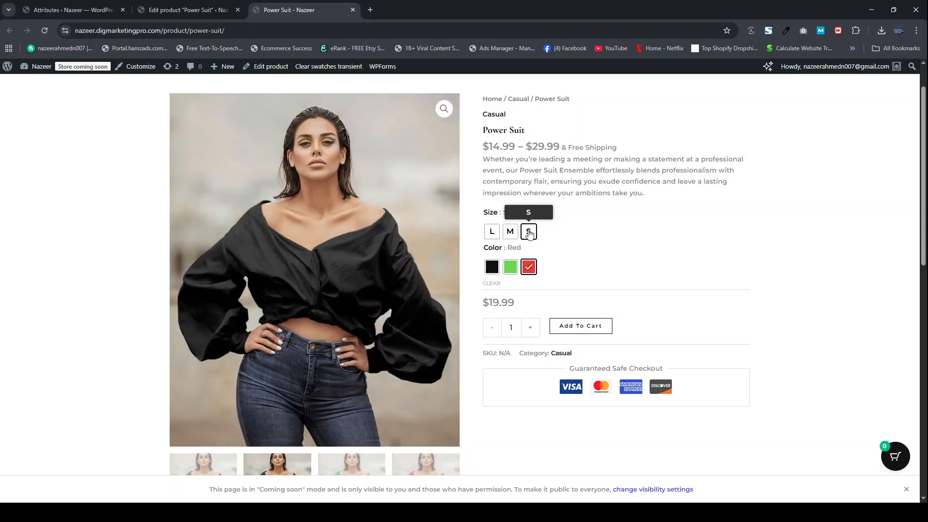
{"action": "left_click", "coordinate": [492, 267]}
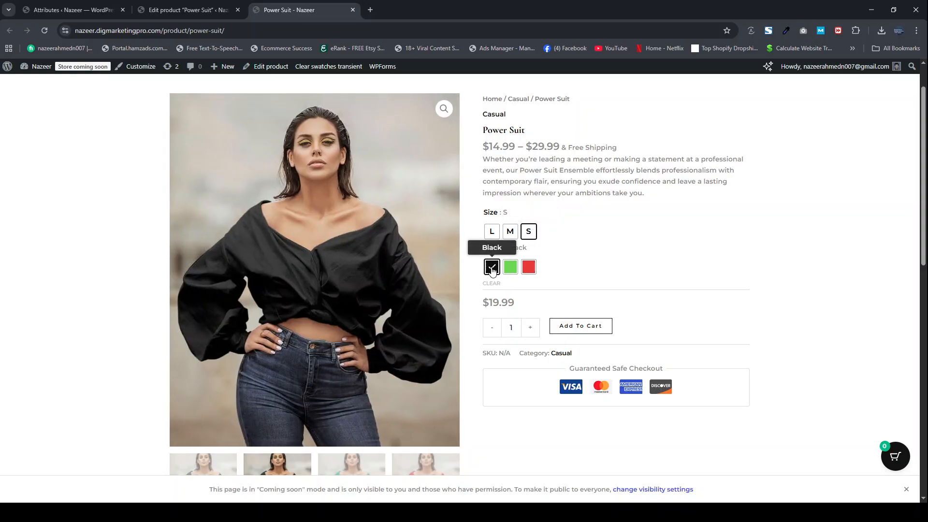
{"action": "left_click", "coordinate": [511, 266]}
{"action": "left_click", "coordinate": [529, 266]}
{"action": "left_click", "coordinate": [492, 231]}
{"action": "left_click", "coordinate": [510, 232]}
{"action": "left_click", "coordinate": [529, 232]}
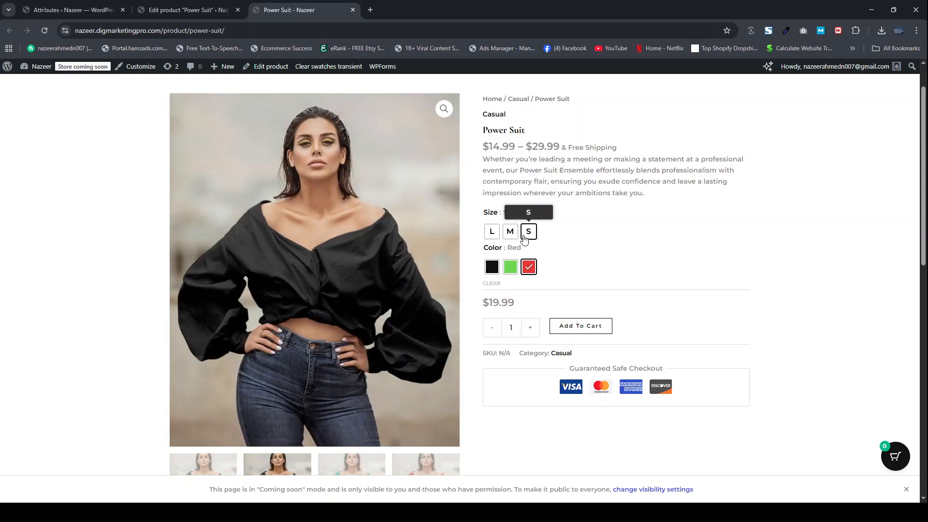
{"action": "left_click", "coordinate": [487, 268]}
{"action": "left_click", "coordinate": [527, 270]}
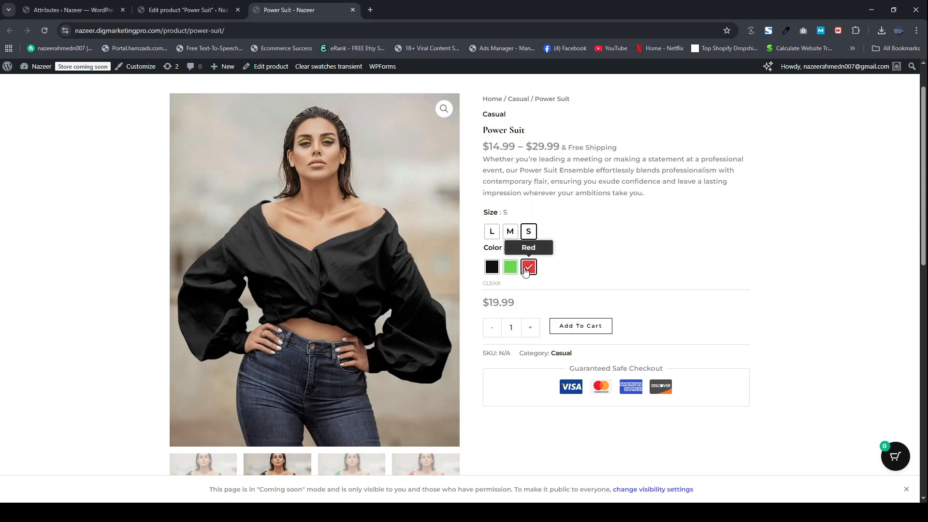
- Return to the product editor and review the image and regular price of the L Black variation
{"action": "left_click", "coordinate": [189, 9]}
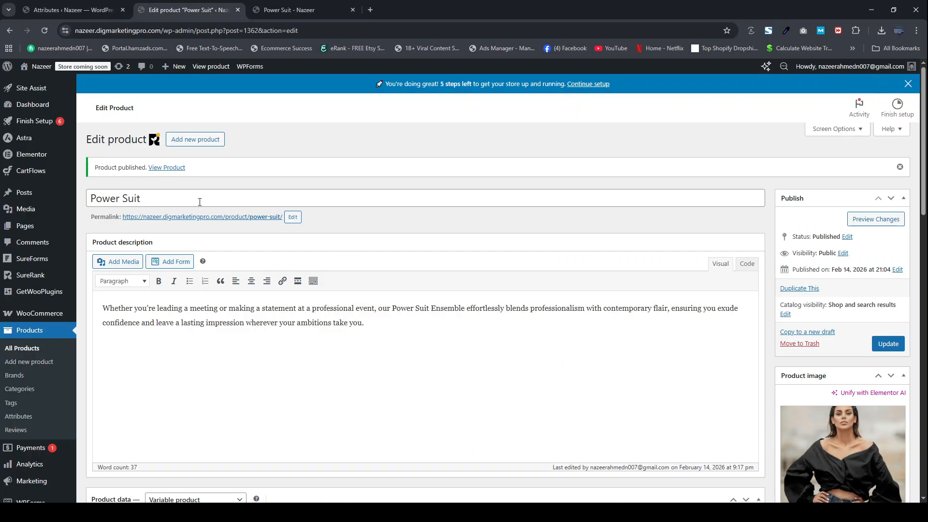
{"action": "scroll", "coordinate": [185, 233], "scroll_direction": "down", "scroll_amount": 2}
{"action": "scroll", "coordinate": [184, 232], "scroll_direction": "down", "scroll_amount": 4}
{"action": "left_click", "coordinate": [140, 314]}
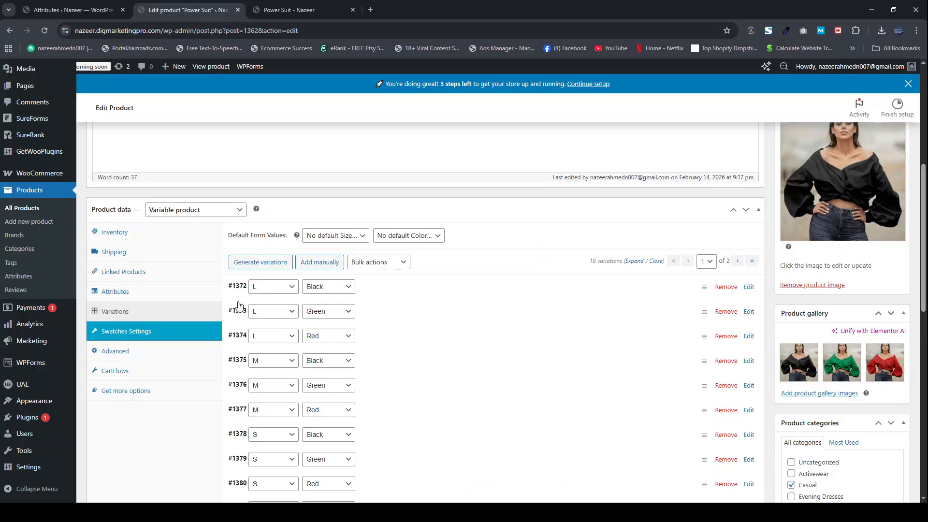
{"action": "left_click", "coordinate": [371, 290]}
{"action": "scroll", "coordinate": [372, 293], "scroll_direction": "down", "scroll_amount": 2}
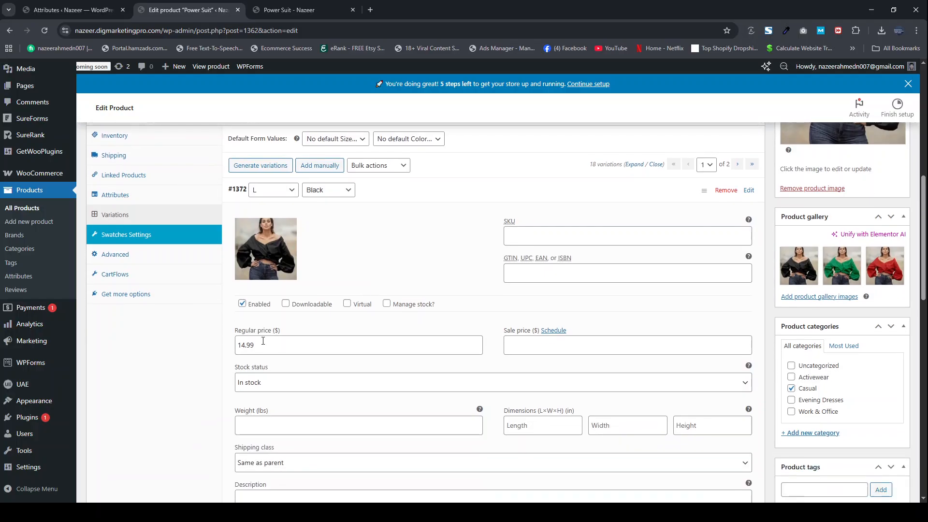
{"action": "scroll", "coordinate": [249, 346], "scroll_direction": "down", "scroll_amount": 2}
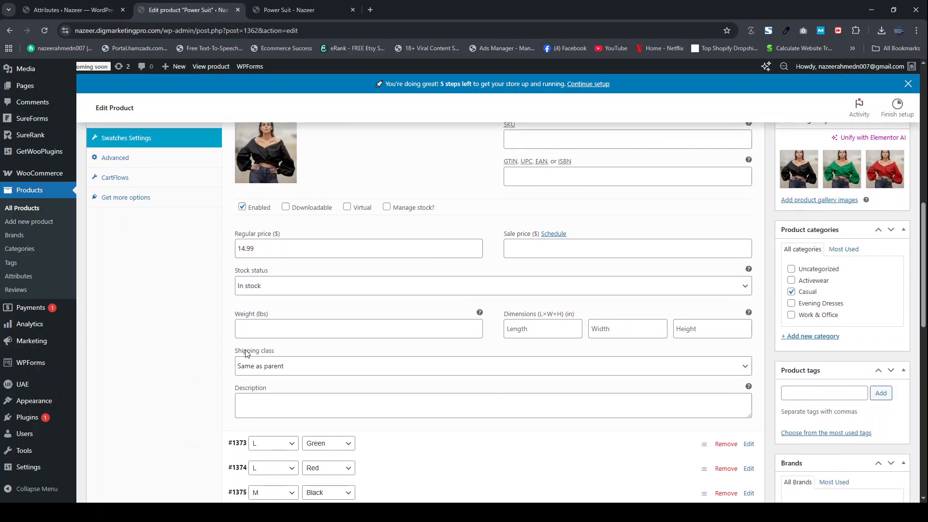
{"action": "scroll", "coordinate": [255, 334], "scroll_direction": "down", "scroll_amount": 1}
{"action": "scroll", "coordinate": [256, 337], "scroll_direction": "down", "scroll_amount": 3}
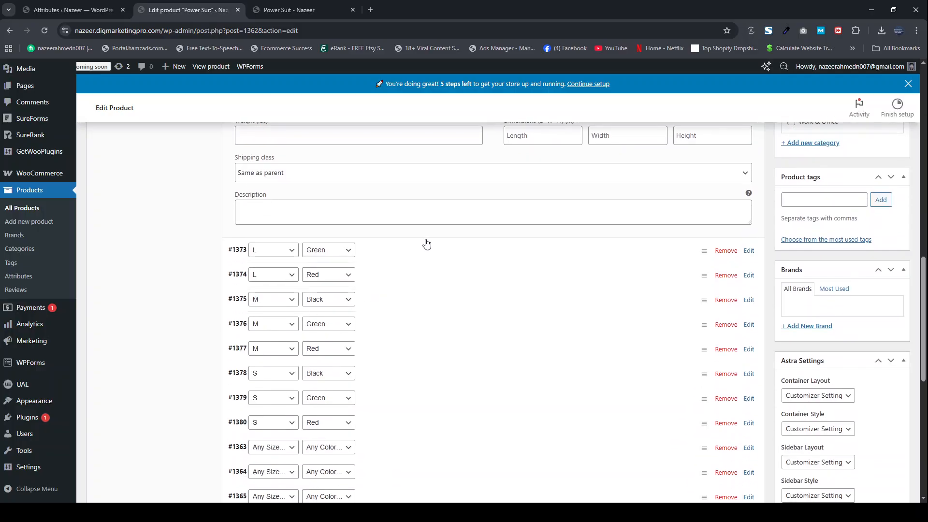
- Set the regular price of the L Green variation to 29.99 and save the variation changes
{"action": "left_click", "coordinate": [424, 242]}
{"action": "left_click", "coordinate": [241, 405]}
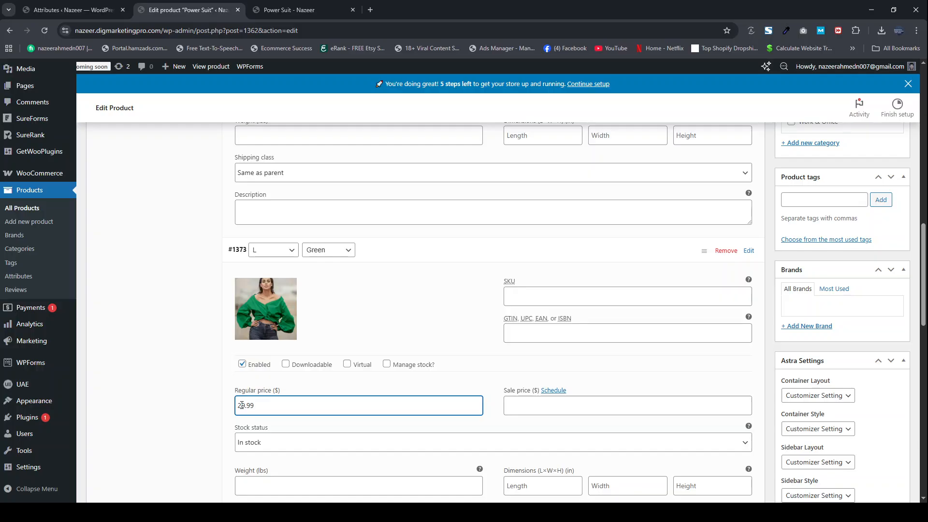
{"action": "scroll", "coordinate": [435, 309], "scroll_direction": "down", "scroll_amount": 2}
{"action": "scroll", "coordinate": [897, 357], "scroll_direction": "down", "scroll_amount": 4}
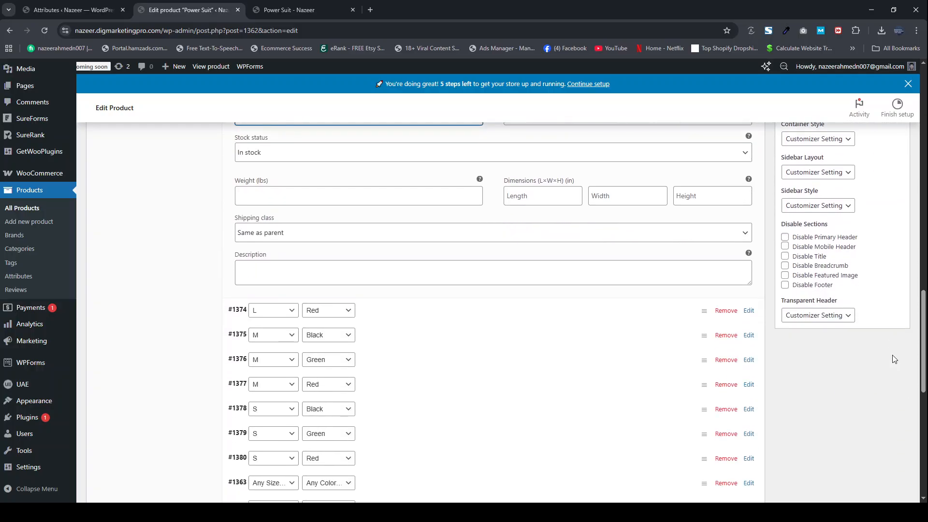
{"action": "scroll", "coordinate": [854, 352], "scroll_direction": "up", "scroll_amount": 5}
{"action": "scroll", "coordinate": [857, 357], "scroll_direction": "up", "scroll_amount": 2}
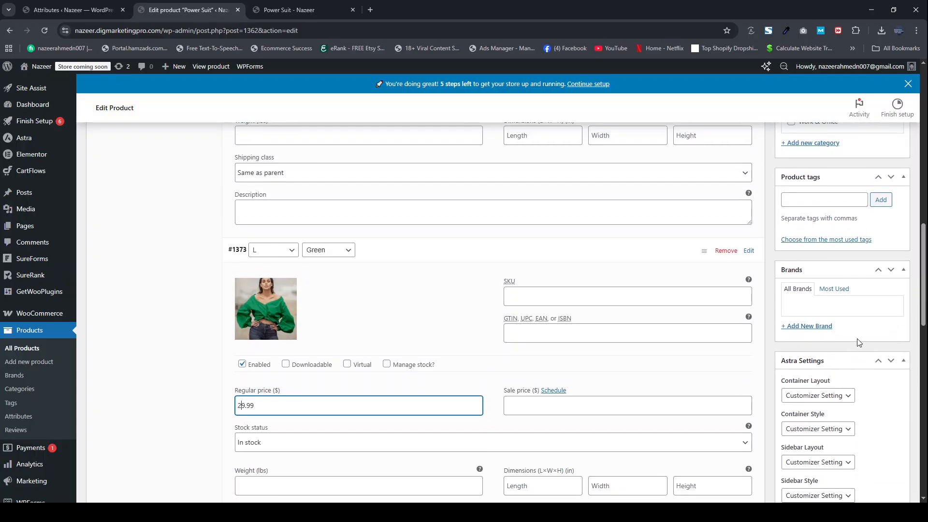
{"action": "scroll", "coordinate": [545, 369], "scroll_direction": "down", "scroll_amount": 6}
{"action": "scroll", "coordinate": [546, 369], "scroll_direction": "down", "scroll_amount": 5}
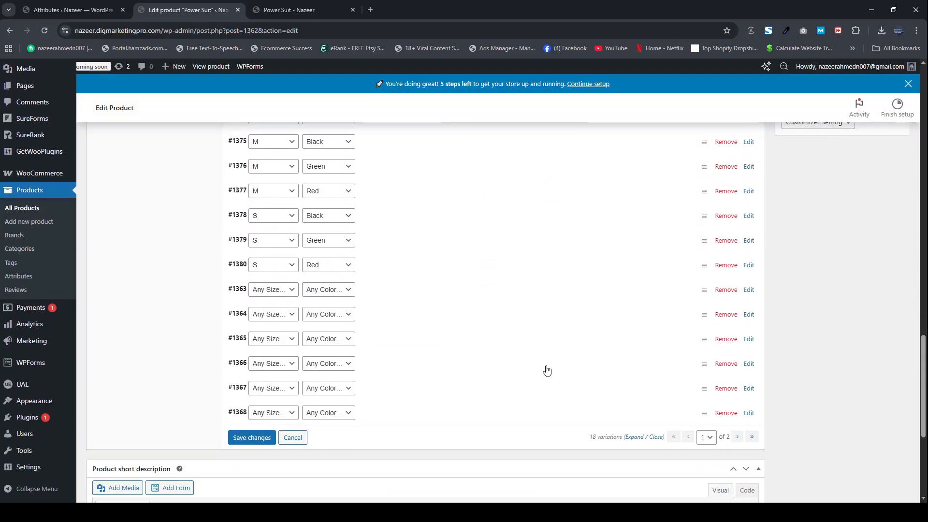
{"action": "left_click", "coordinate": [251, 389]}
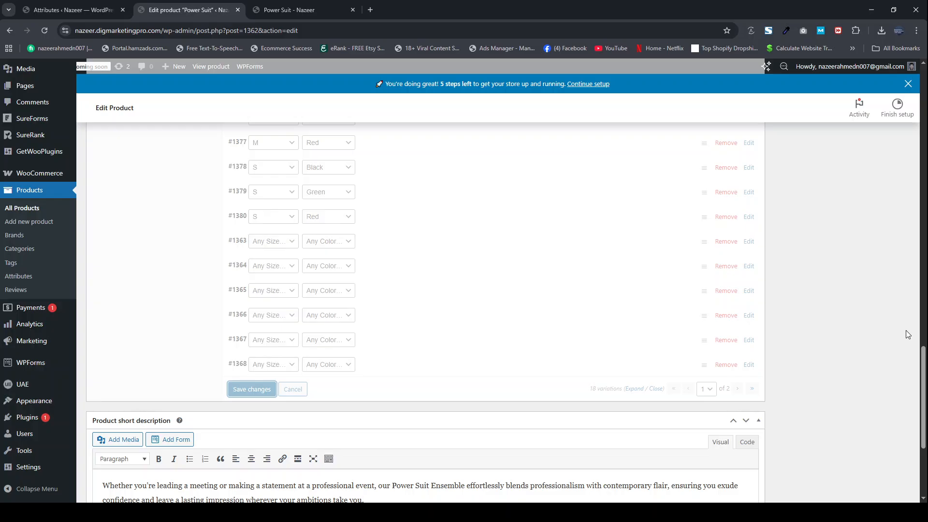
- Update the Power Suit product and switch to its live page
{"action": "scroll", "coordinate": [860, 341], "scroll_direction": "up", "scroll_amount": 6}
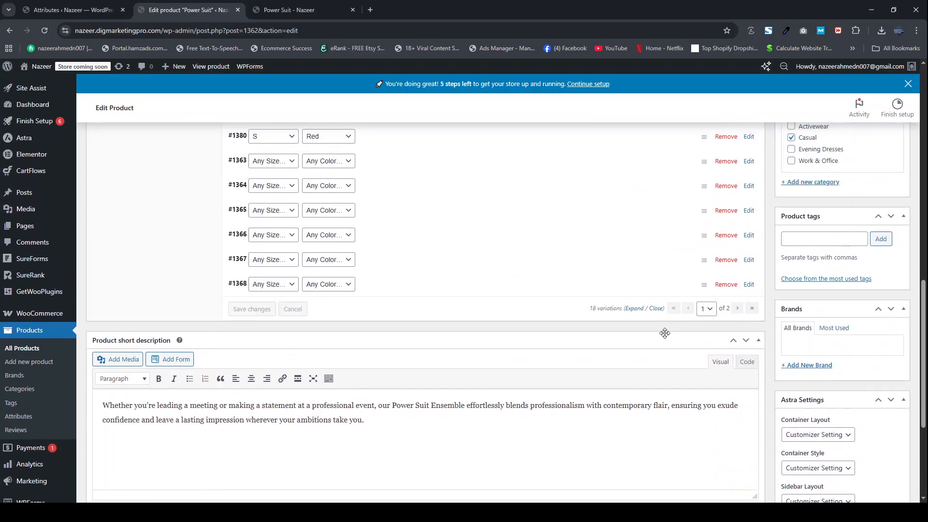
{"action": "scroll", "coordinate": [665, 334], "scroll_direction": "up", "scroll_amount": 7}
{"action": "scroll", "coordinate": [667, 338], "scroll_direction": "down", "scroll_amount": 3}
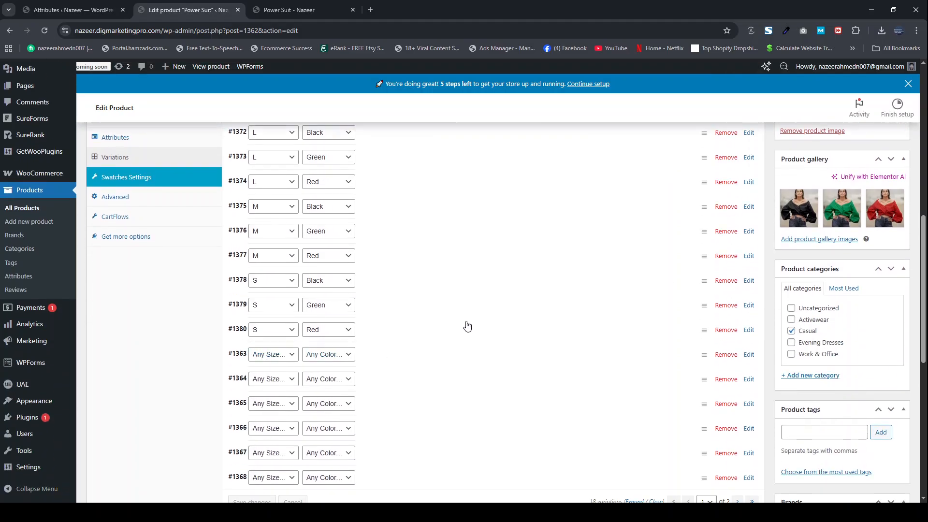
{"action": "scroll", "coordinate": [467, 326], "scroll_direction": "up", "scroll_amount": 2}
{"action": "scroll", "coordinate": [704, 276], "scroll_direction": "down", "scroll_amount": 1}
{"action": "scroll", "coordinate": [693, 292], "scroll_direction": "up", "scroll_amount": 3}
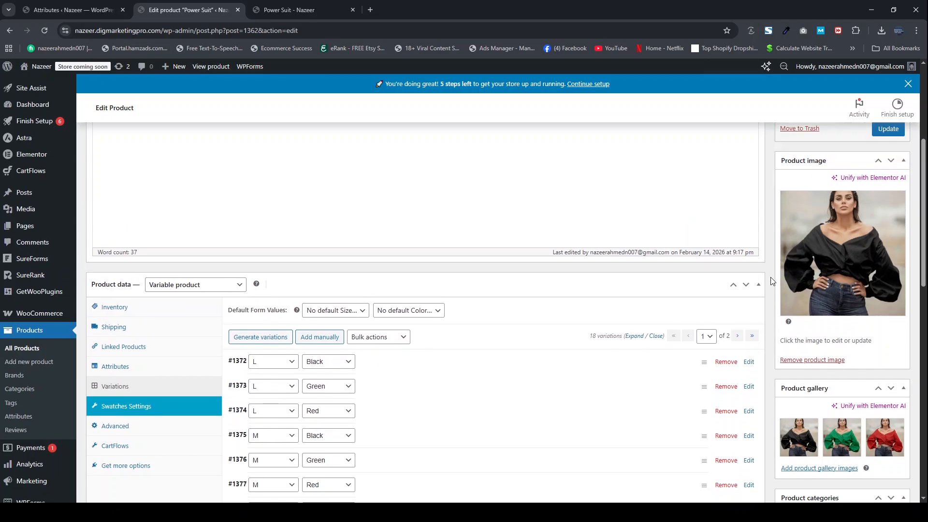
{"action": "scroll", "coordinate": [772, 281], "scroll_direction": "up", "scroll_amount": 4}
{"action": "left_click", "coordinate": [880, 290]}
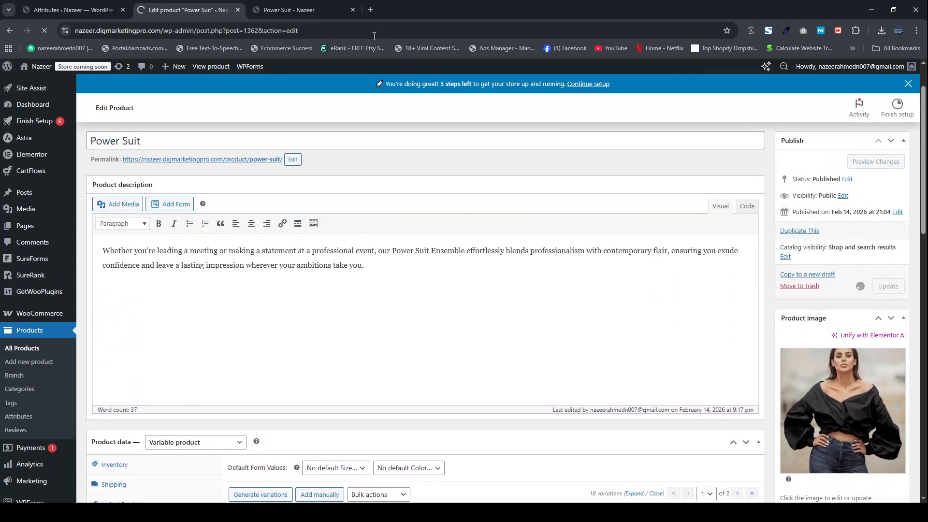
{"action": "left_click", "coordinate": [294, 11]}
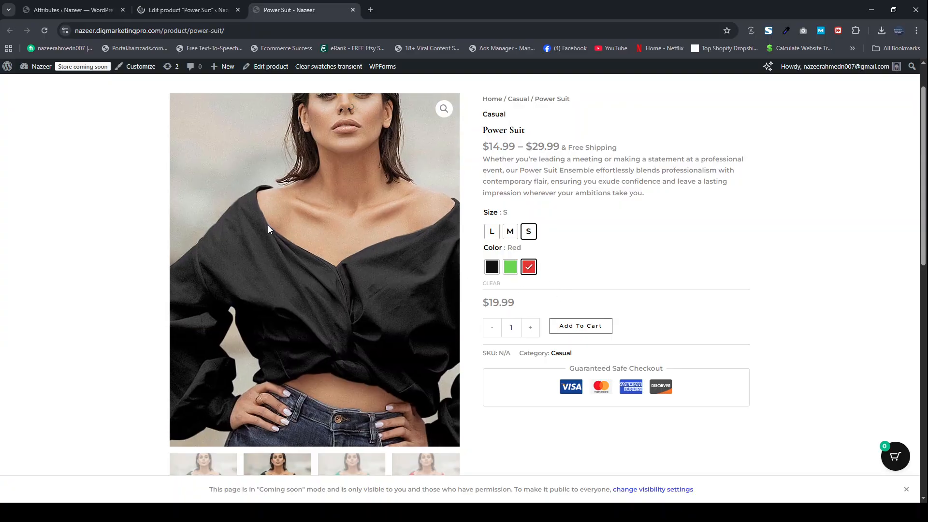
- Add a global product attribute named Images with the type Image on the Attributes page
{"action": "left_click", "coordinate": [74, 13]}
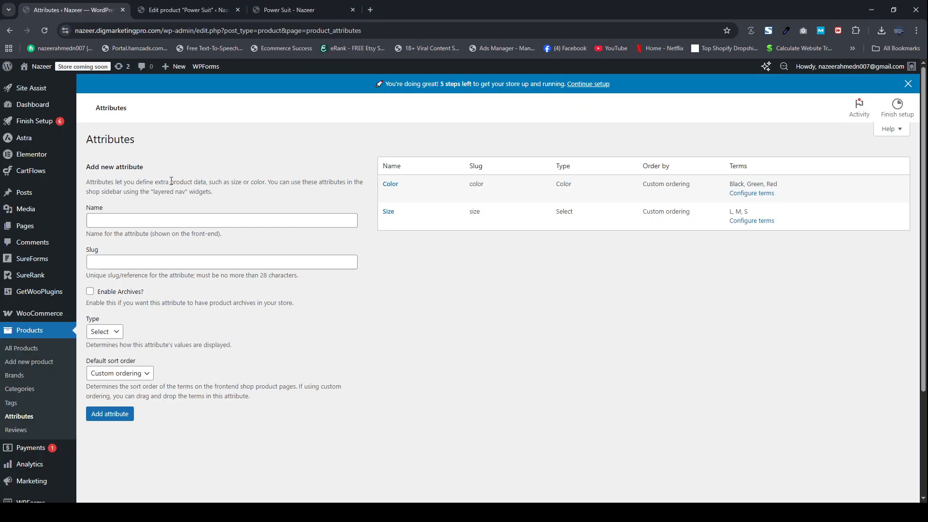
{"action": "left_click", "coordinate": [145, 223]}
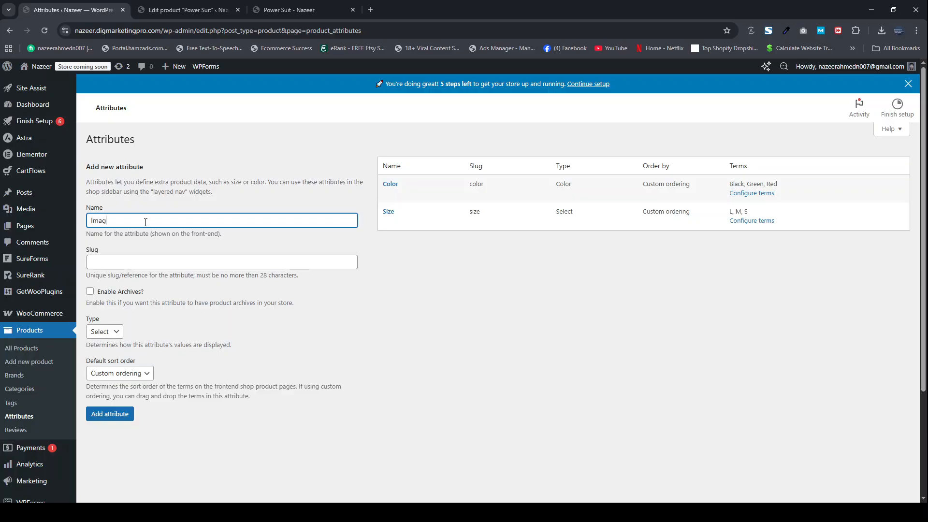
{"action": "left_click", "coordinate": [108, 331]}
{"action": "left_click", "coordinate": [106, 372]}
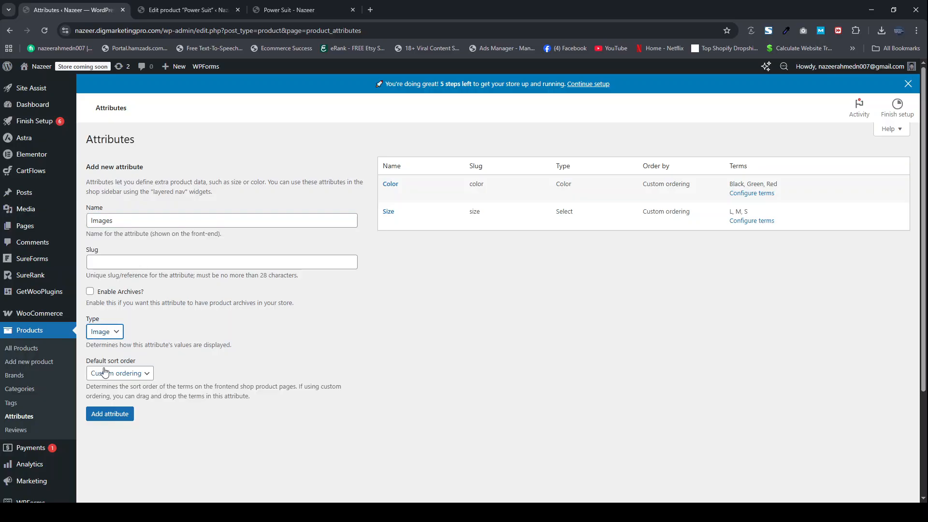
{"action": "left_click", "coordinate": [112, 415]}
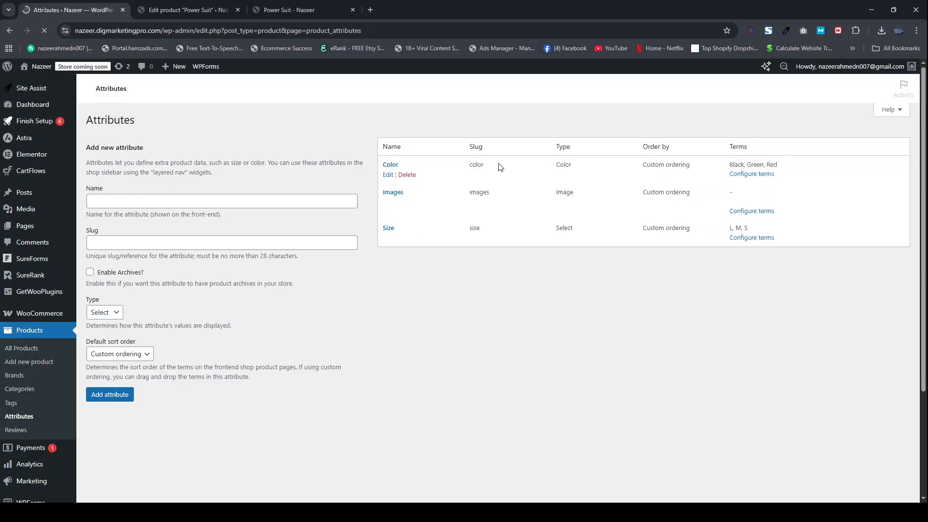
- Look through the existing terms of the Color attribute for reference
{"action": "left_click", "coordinate": [761, 178]}
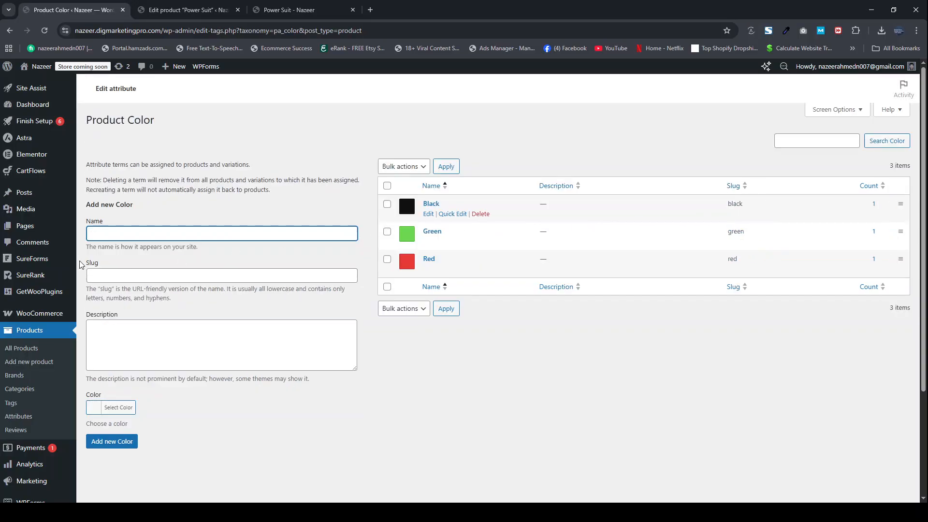
{"action": "left_click", "coordinate": [8, 30]}
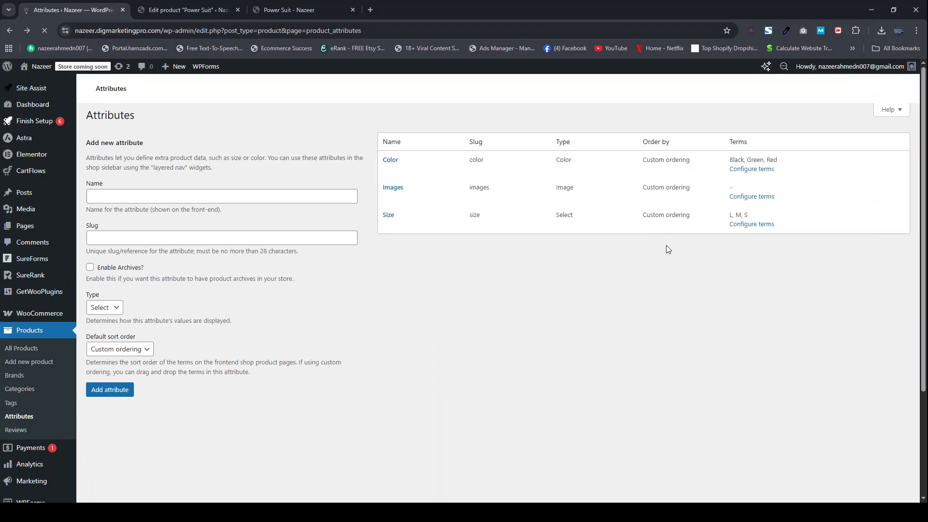
{"action": "left_click", "coordinate": [757, 178]}
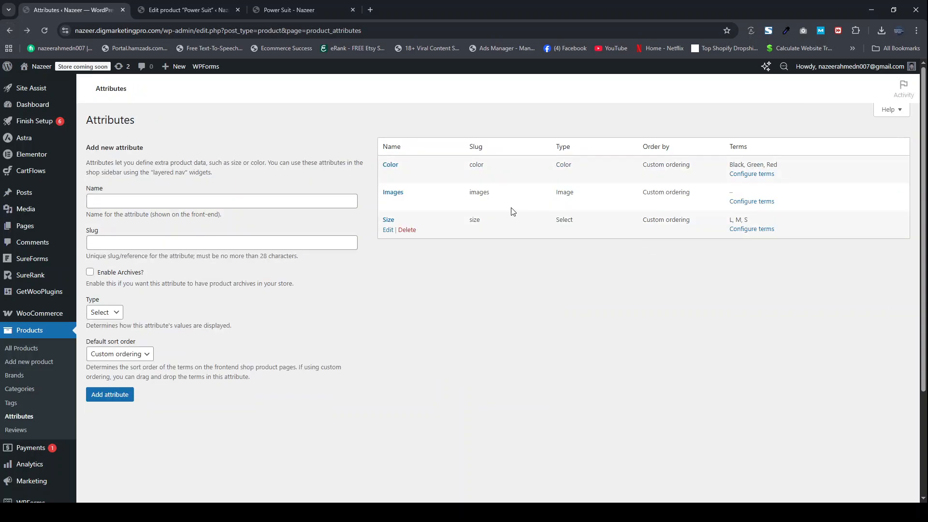
- Add the term Black to the Images attribute, using the black off-shoulder blouse photo from the media library
{"action": "left_click", "coordinate": [742, 224]}
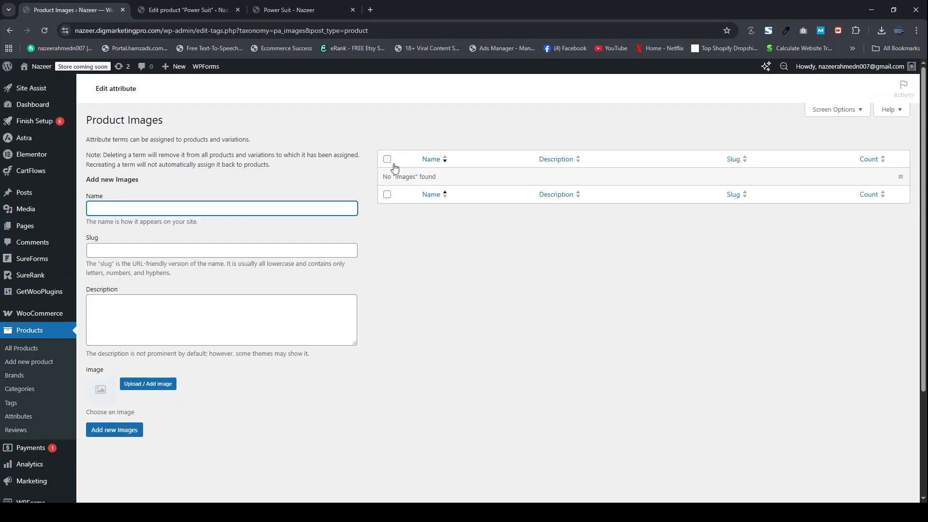
{"action": "type", "text": "Black"}
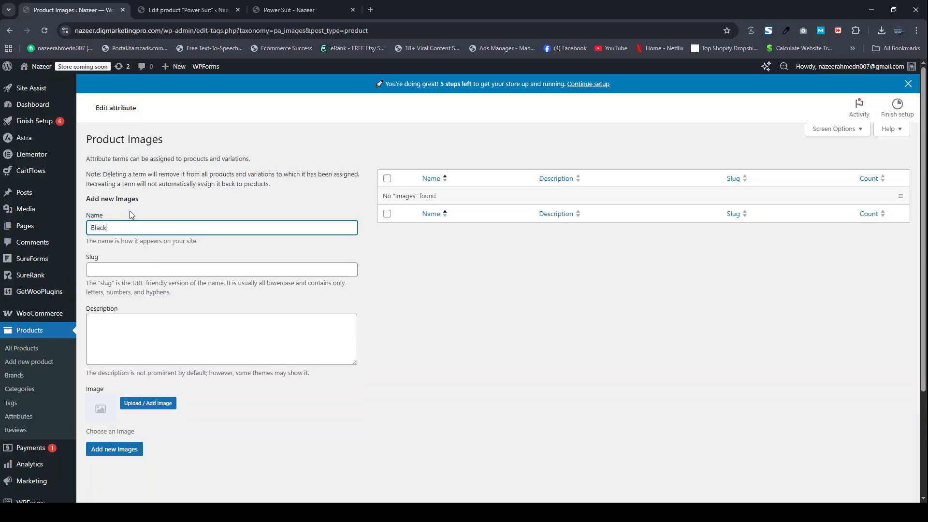
{"action": "left_click", "coordinate": [144, 401]}
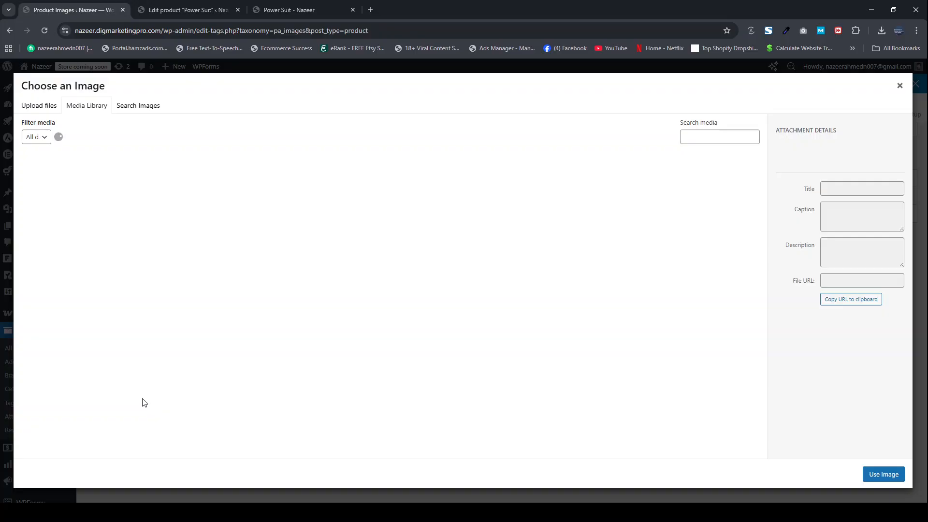
{"action": "scroll", "coordinate": [163, 357], "scroll_direction": "down", "scroll_amount": 2}
{"action": "scroll", "coordinate": [163, 357], "scroll_direction": "down", "scroll_amount": 5}
{"action": "scroll", "coordinate": [163, 356], "scroll_direction": "up", "scroll_amount": 1}
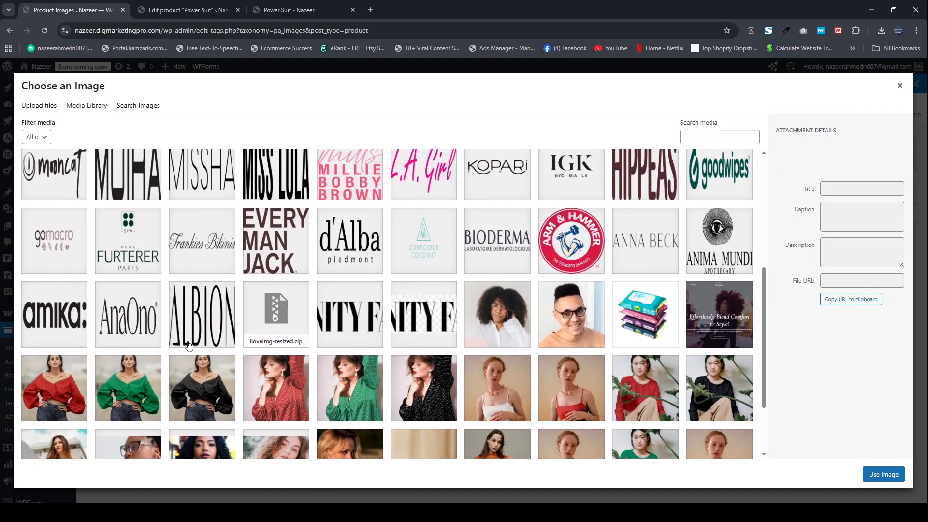
{"action": "left_click", "coordinate": [203, 387]}
{"action": "left_click", "coordinate": [885, 476]}
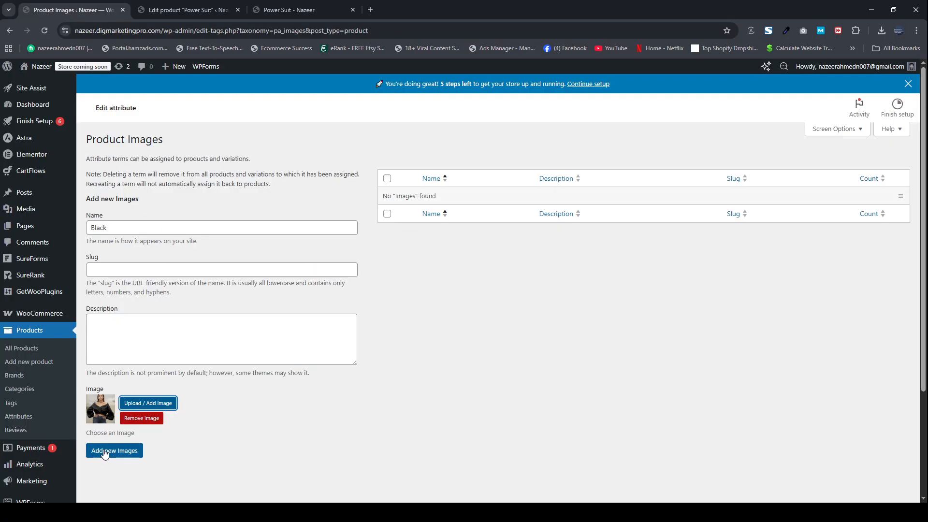
{"action": "scroll", "coordinate": [122, 425], "scroll_direction": "down", "scroll_amount": 1}
{"action": "left_click", "coordinate": [111, 409]}
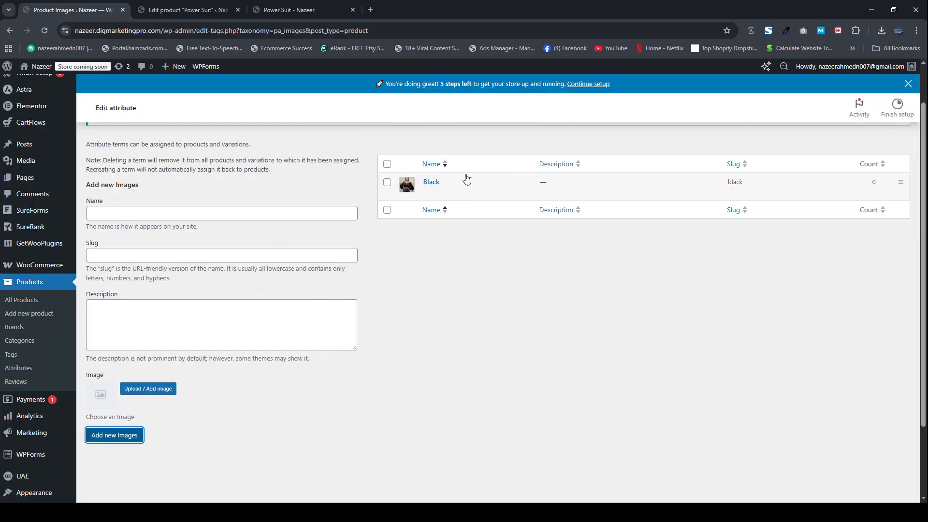
- Add the term Green to the Images attribute with the image img-08-a-green.jpg from the media library
{"action": "left_click", "coordinate": [162, 215]}
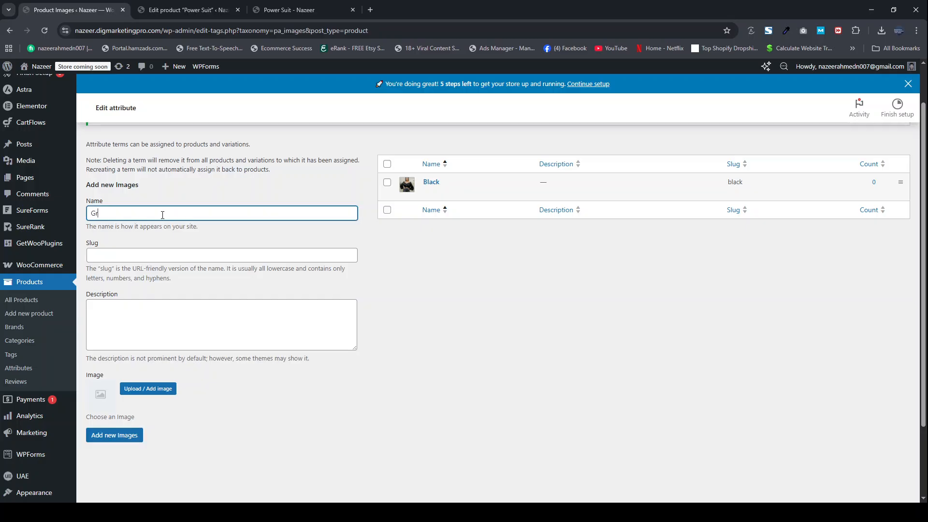
{"action": "left_click", "coordinate": [147, 392]}
{"action": "scroll", "coordinate": [221, 313], "scroll_direction": "down", "scroll_amount": 7}
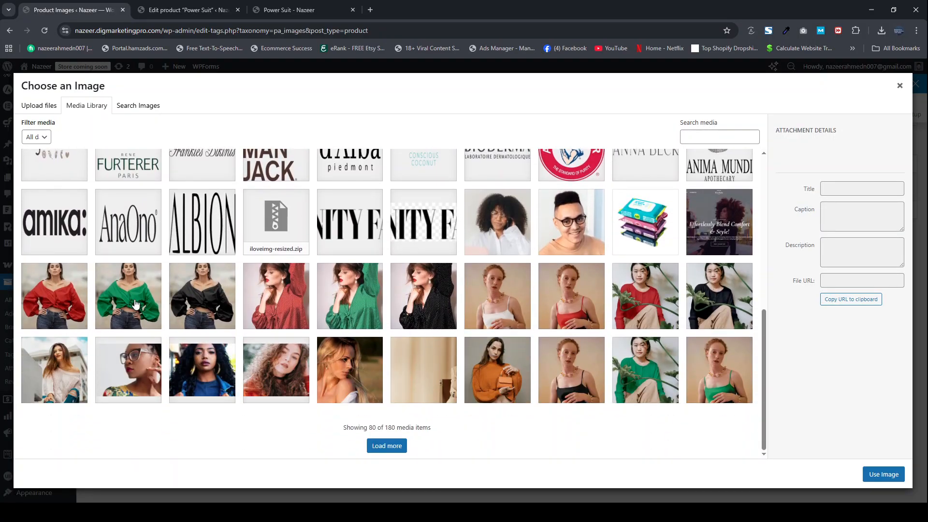
{"action": "left_click", "coordinate": [135, 303]}
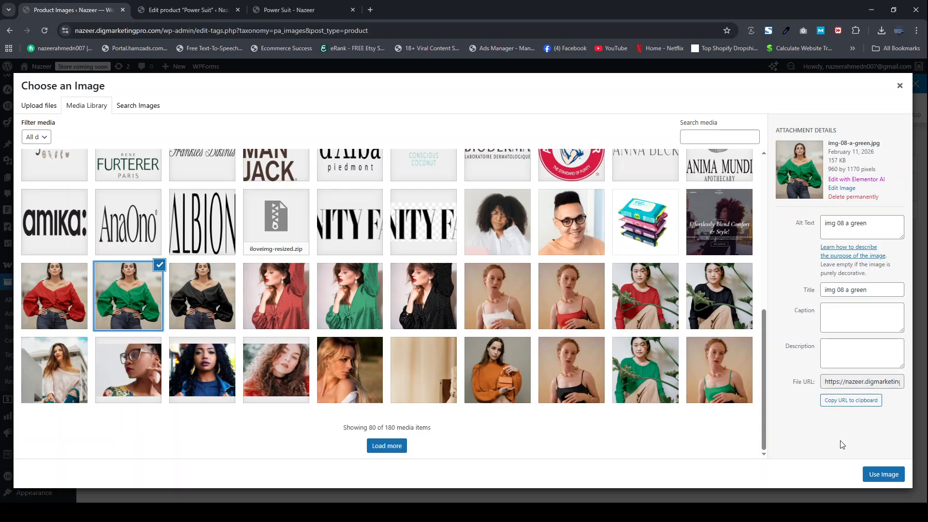
{"action": "left_click", "coordinate": [877, 475]}
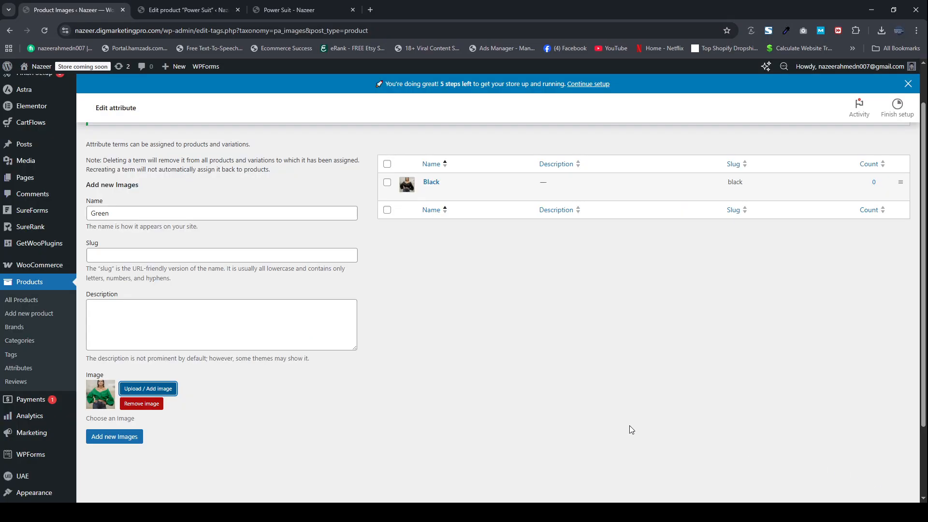
{"action": "left_click", "coordinate": [114, 441]}
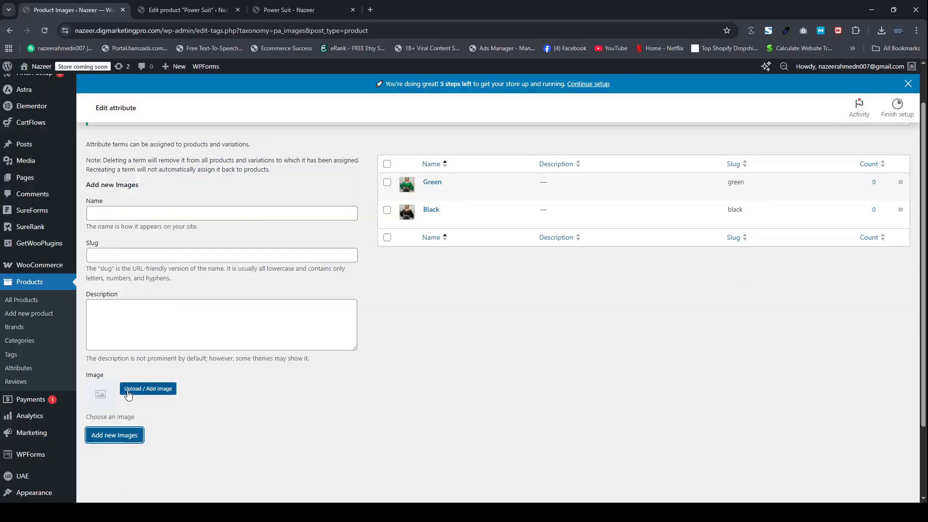
- Add the term Red to the Images attribute with the image img-08-a-red.jpg from the media library
{"action": "left_click", "coordinate": [127, 390]}
{"action": "scroll", "coordinate": [93, 324], "scroll_direction": "down", "scroll_amount": 6}
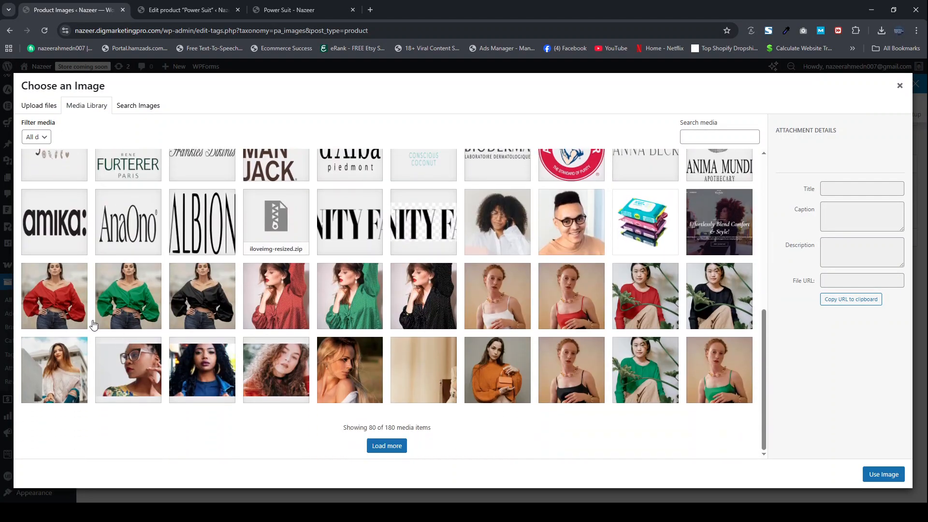
{"action": "left_click", "coordinate": [68, 307]}
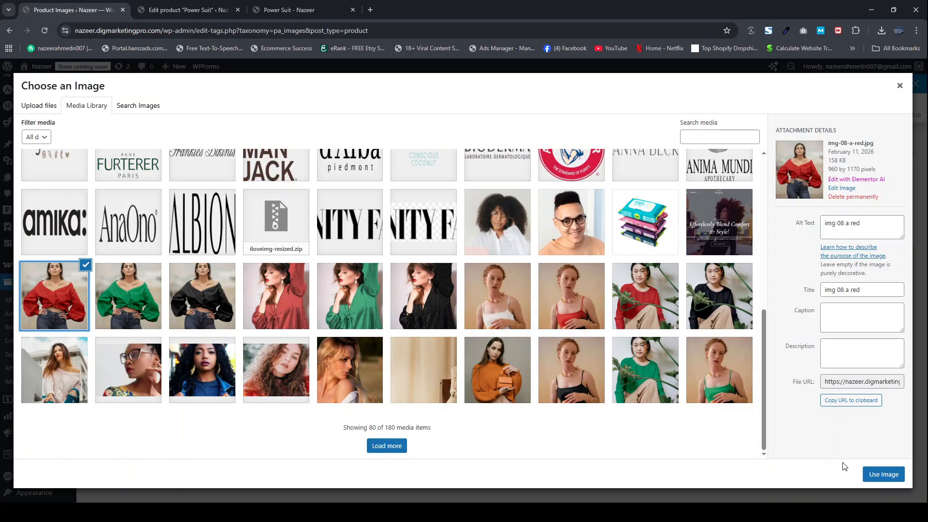
{"action": "left_click", "coordinate": [877, 474]}
{"action": "left_click", "coordinate": [131, 216]}
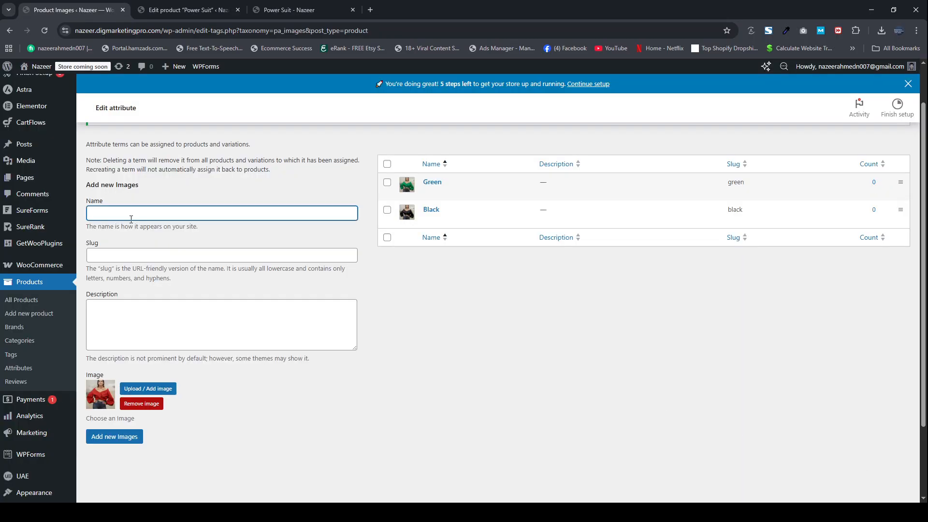
{"action": "left_click", "coordinate": [112, 439]}
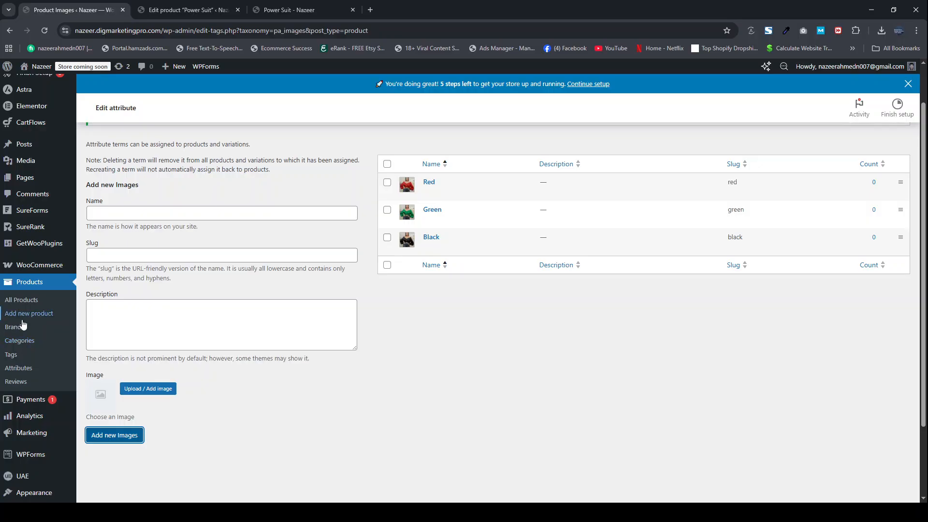
- Check the attribute list, reload the Power Suit product editor and add the existing Images attribute to the product
{"action": "left_click", "coordinate": [18, 370]}
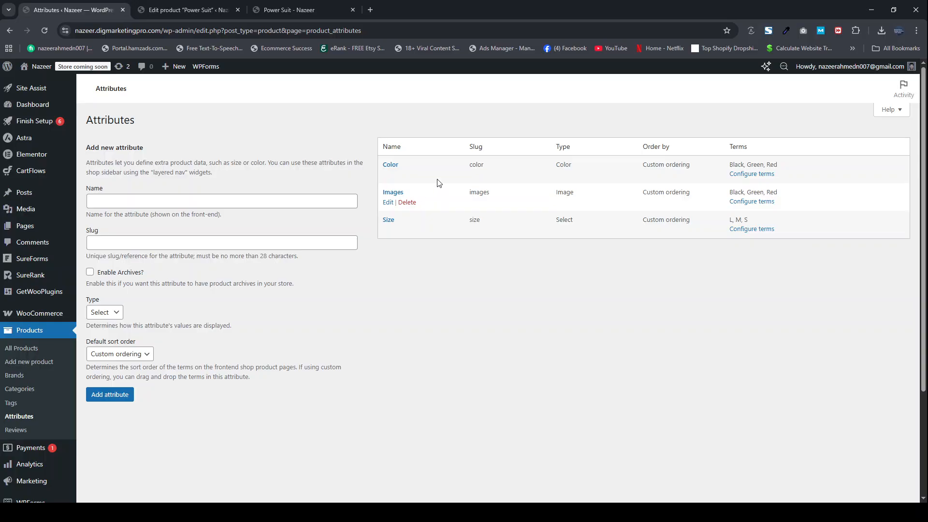
{"action": "left_click", "coordinate": [183, 10]}
{"action": "left_click", "coordinate": [44, 31]}
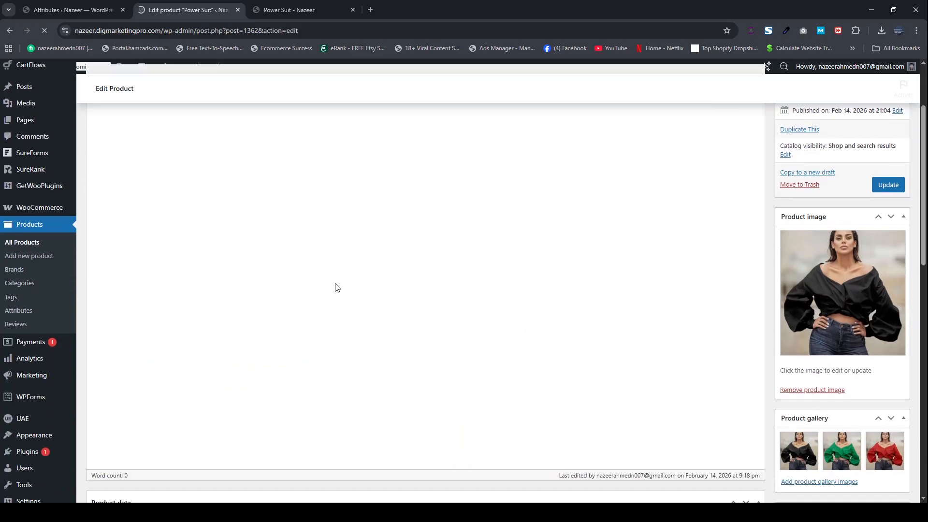
{"action": "scroll", "coordinate": [205, 284], "scroll_direction": "down", "scroll_amount": 4}
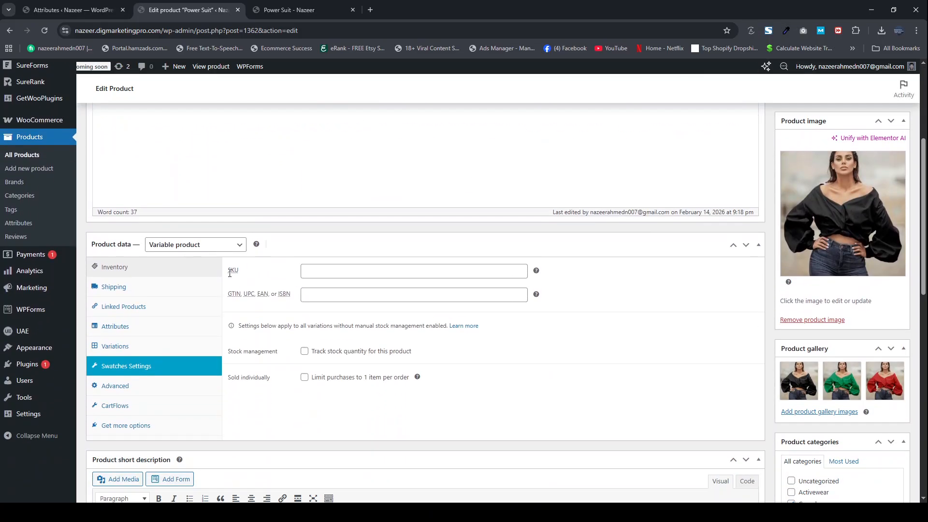
{"action": "left_click", "coordinate": [118, 333]}
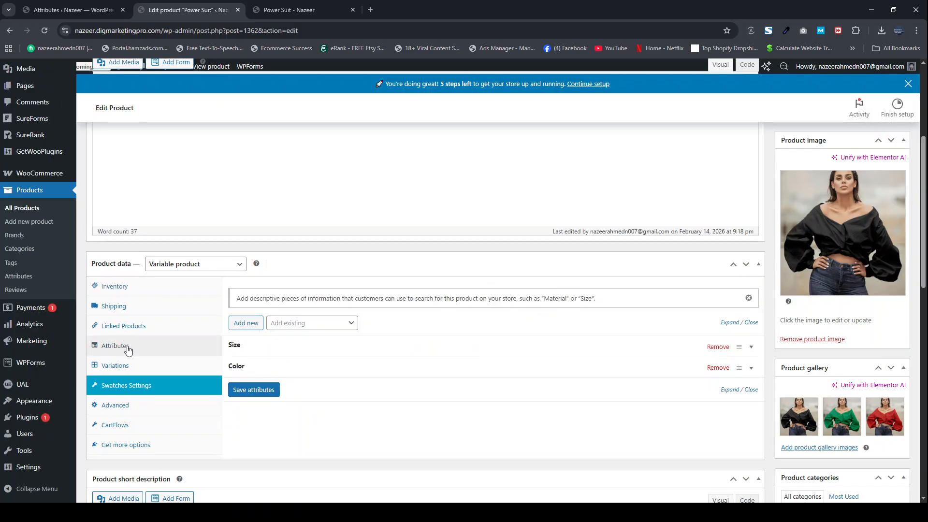
{"action": "left_click", "coordinate": [309, 323]}
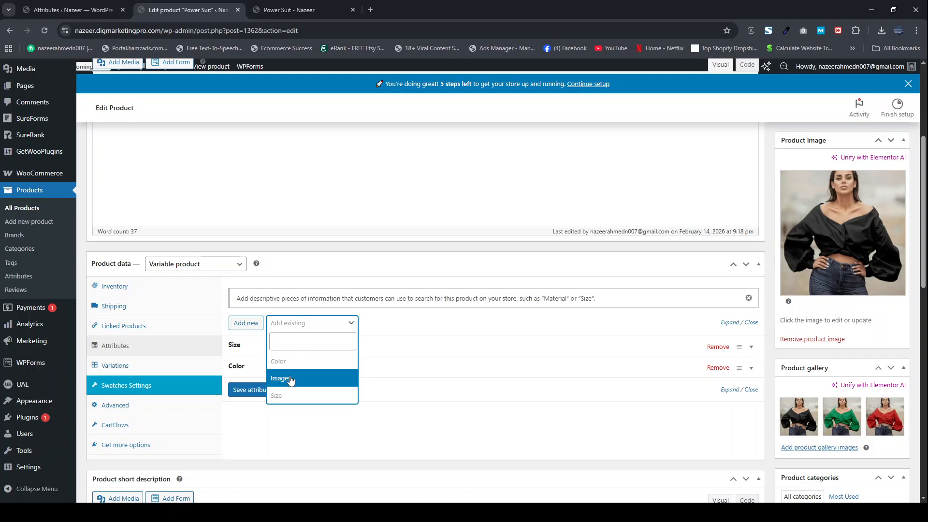
{"action": "left_click", "coordinate": [290, 380]}
- Assign the values Red, Black and Green to the product's Images attribute and save the attributes
{"action": "left_click", "coordinate": [343, 416]}
{"action": "type", "text": "re"}
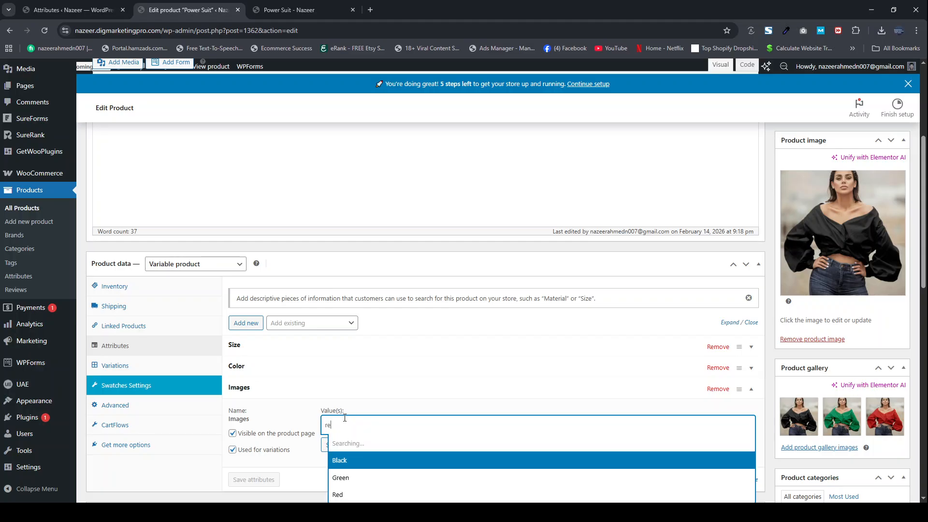
{"action": "left_click", "coordinate": [352, 464]}
{"action": "scroll", "coordinate": [359, 429], "scroll_direction": "down", "scroll_amount": 1}
{"action": "scroll", "coordinate": [359, 429], "scroll_direction": "down", "scroll_amount": 1}
{"action": "left_click", "coordinate": [382, 332]}
{"action": "type", "text": "bl"}
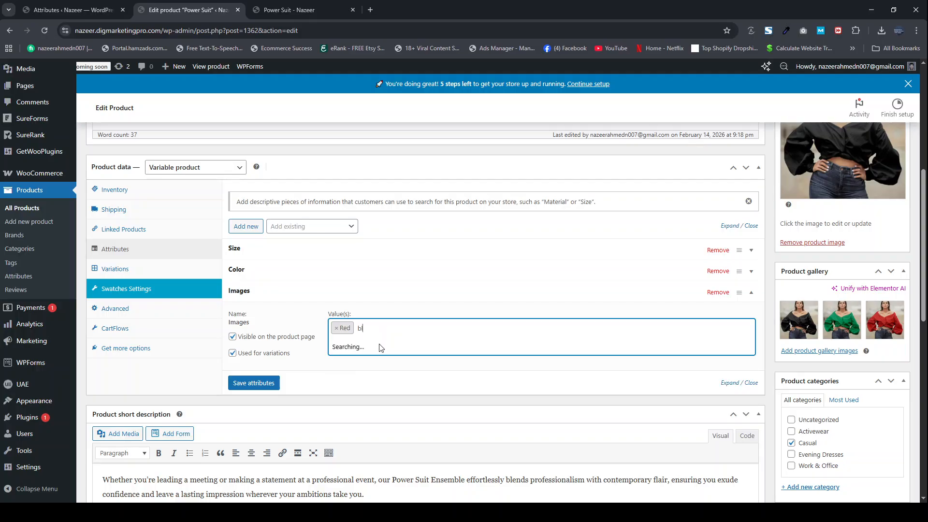
{"action": "left_click", "coordinate": [365, 348]}
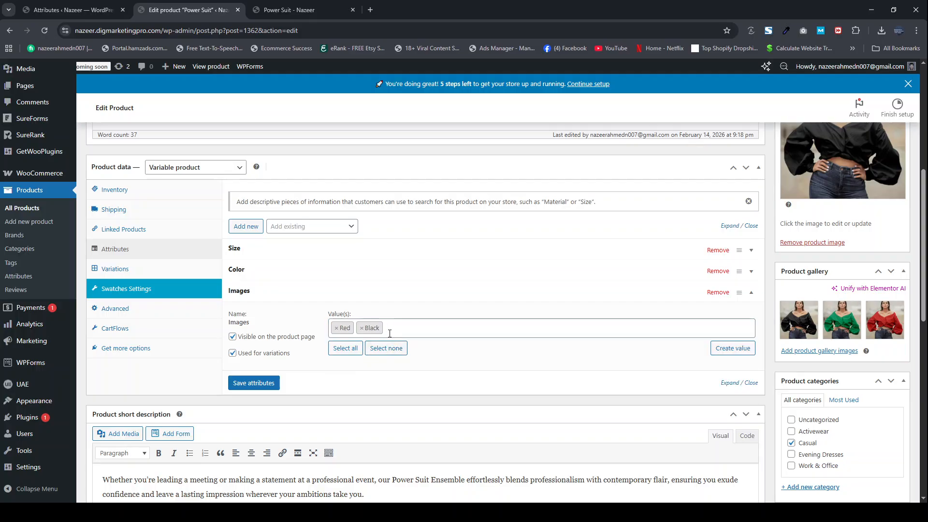
{"action": "left_click", "coordinate": [390, 333]}
{"action": "type", "text": "gr"}
{"action": "left_click", "coordinate": [371, 352]}
{"action": "left_click", "coordinate": [252, 384]}
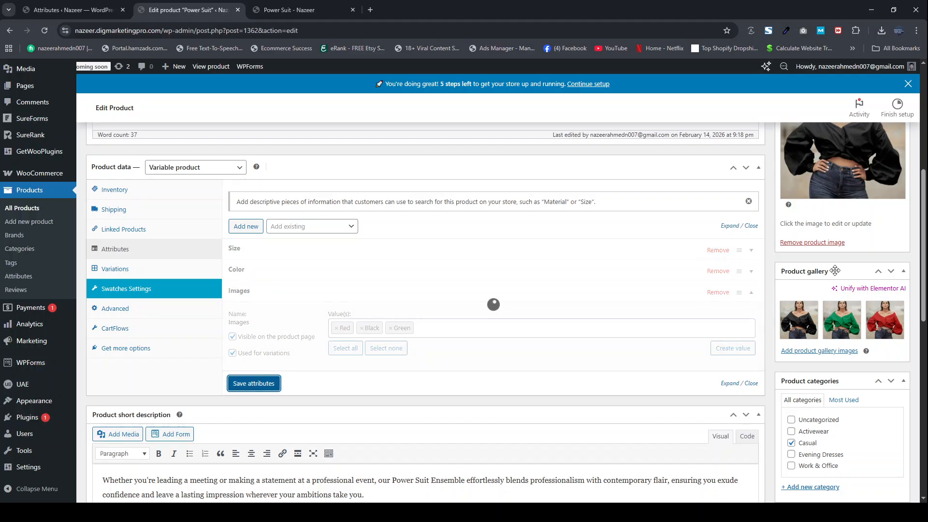
- Update the Power Suit product and reload its live page
{"action": "scroll", "coordinate": [840, 273], "scroll_direction": "up", "scroll_amount": 6}
{"action": "left_click", "coordinate": [888, 302]}
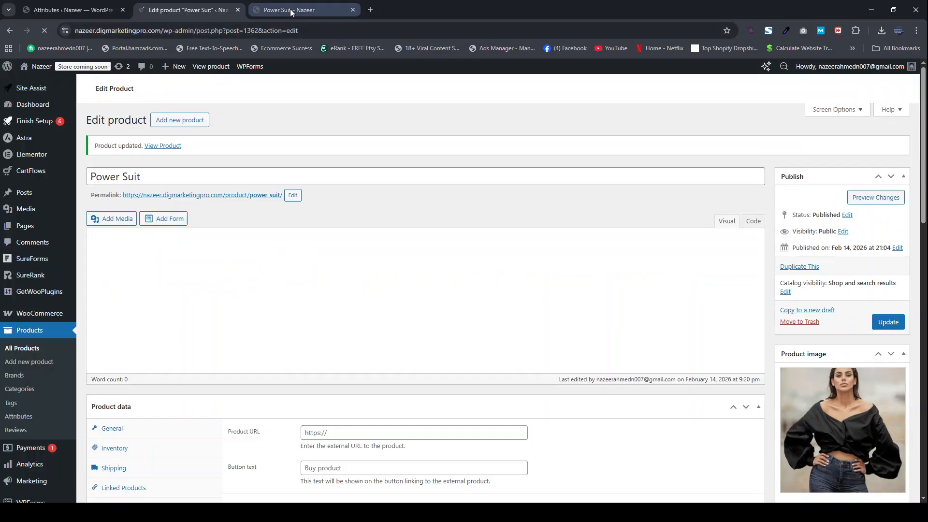
{"action": "left_click", "coordinate": [291, 12]}
{"action": "left_click", "coordinate": [43, 31]}
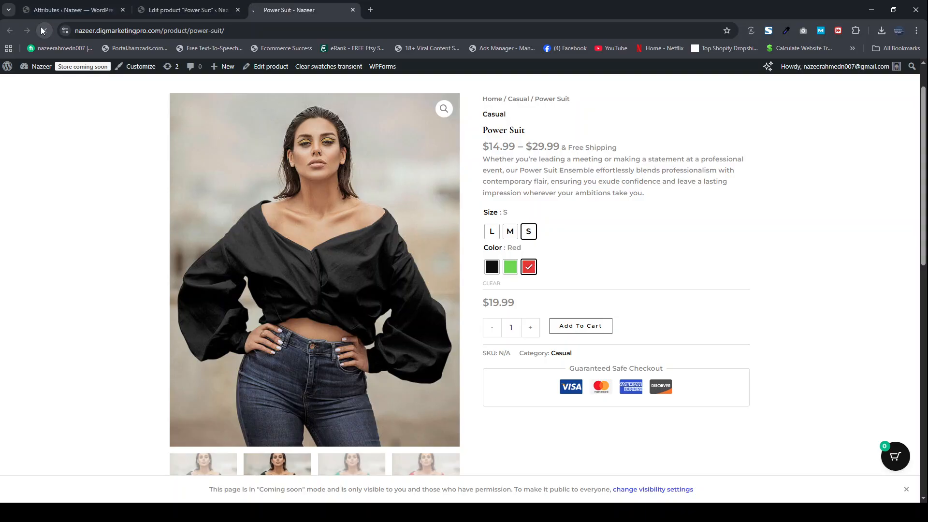
- Test the Black, Green and Red image swatches on the live product page, ending on Black
{"action": "scroll", "coordinate": [427, 242], "scroll_direction": "down", "scroll_amount": 1}
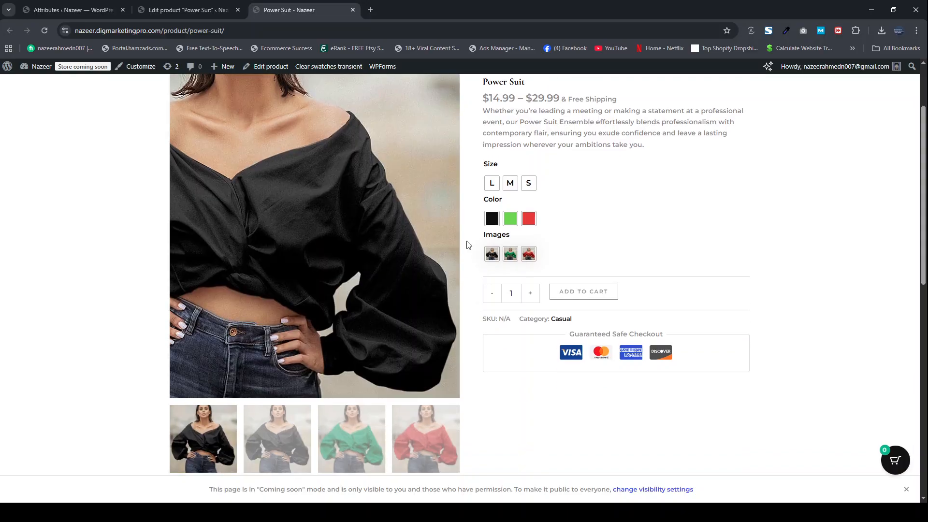
{"action": "left_click", "coordinate": [492, 255]}
{"action": "left_click", "coordinate": [511, 255]}
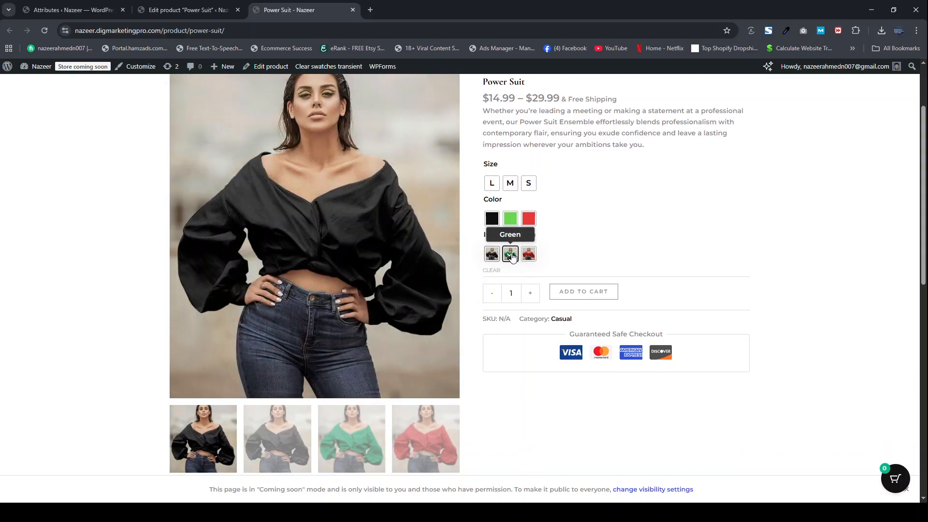
{"action": "left_click", "coordinate": [529, 254]}
{"action": "left_click", "coordinate": [491, 254]}
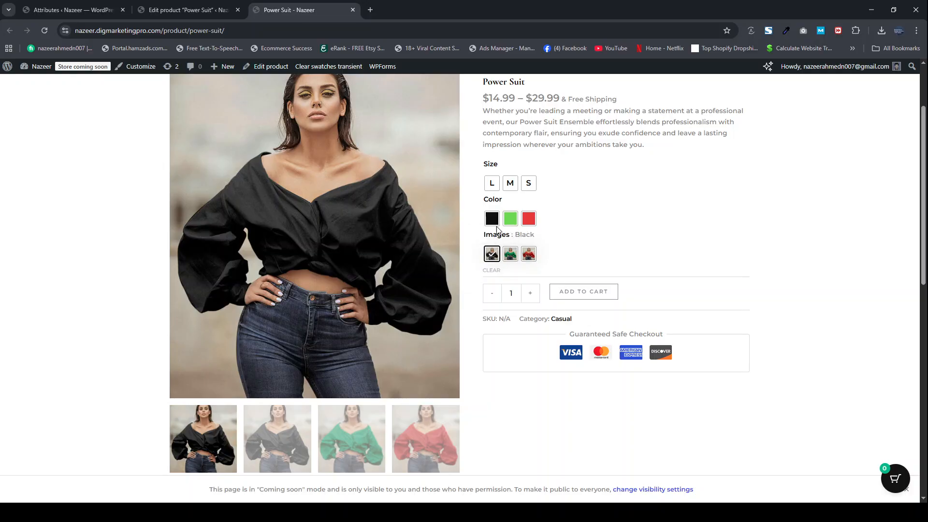
- Select size L and the Green color swatch to check the variation's image and price on the live page
{"action": "left_click", "coordinate": [510, 185]}
{"action": "left_click", "coordinate": [492, 190]}
{"action": "left_click", "coordinate": [508, 222]}
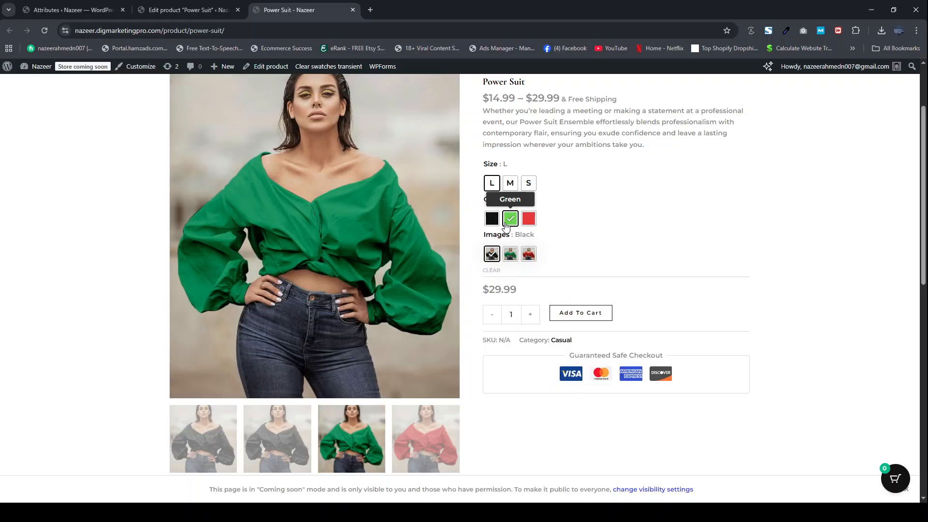
{"action": "scroll", "coordinate": [513, 296], "scroll_direction": "up", "scroll_amount": 1}
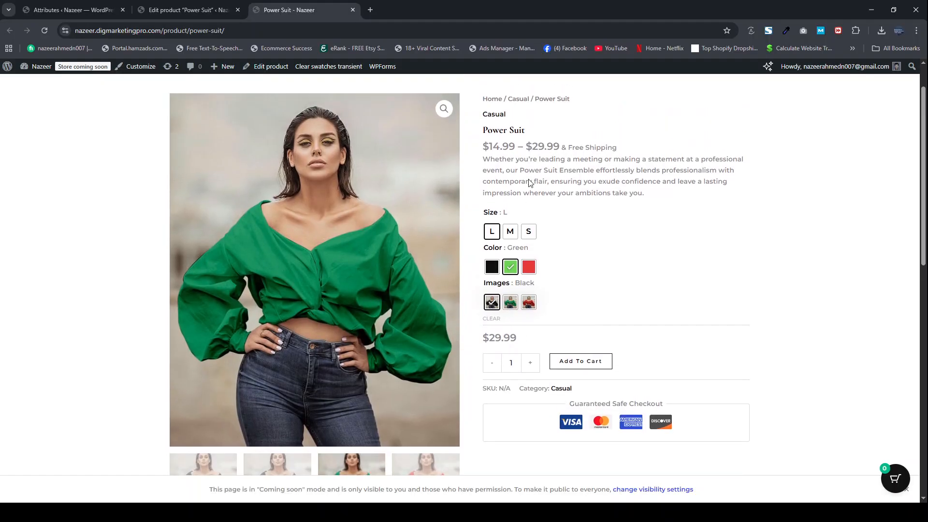